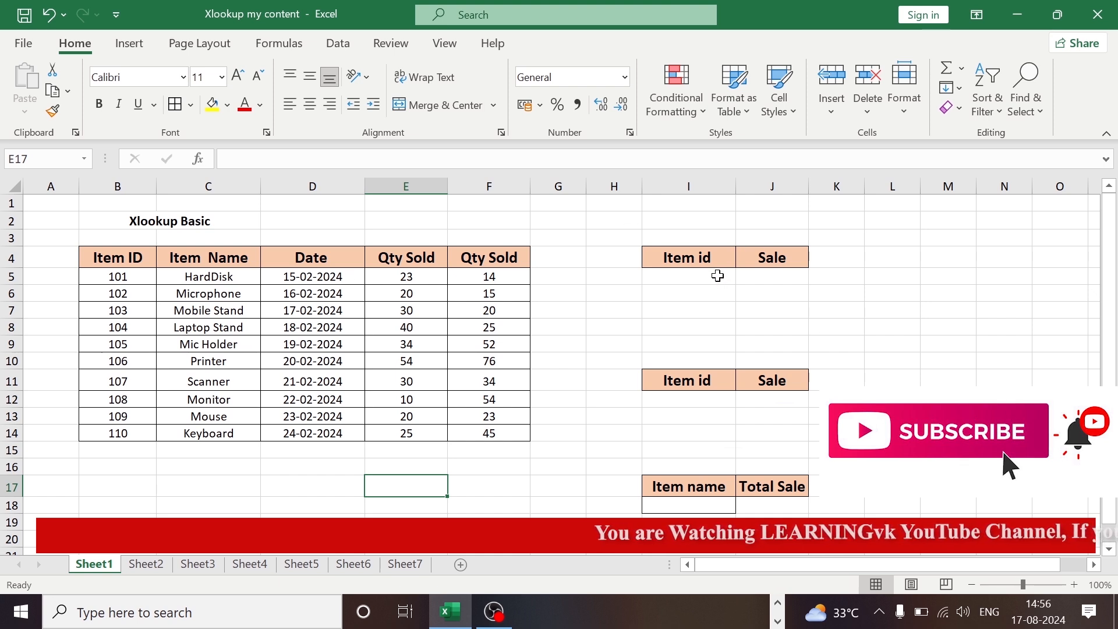
# Start a VLOOKUP formula in J5 using I5 as the lookup value and B4:F14 as the table array
pyautogui.click(751, 280)
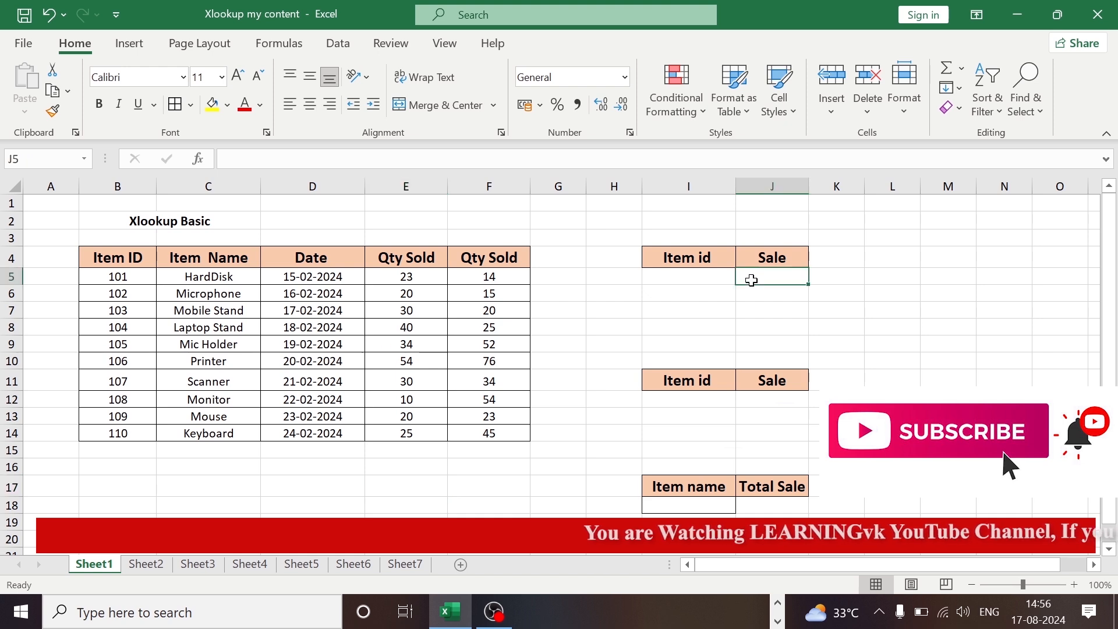
pyautogui.write('=')
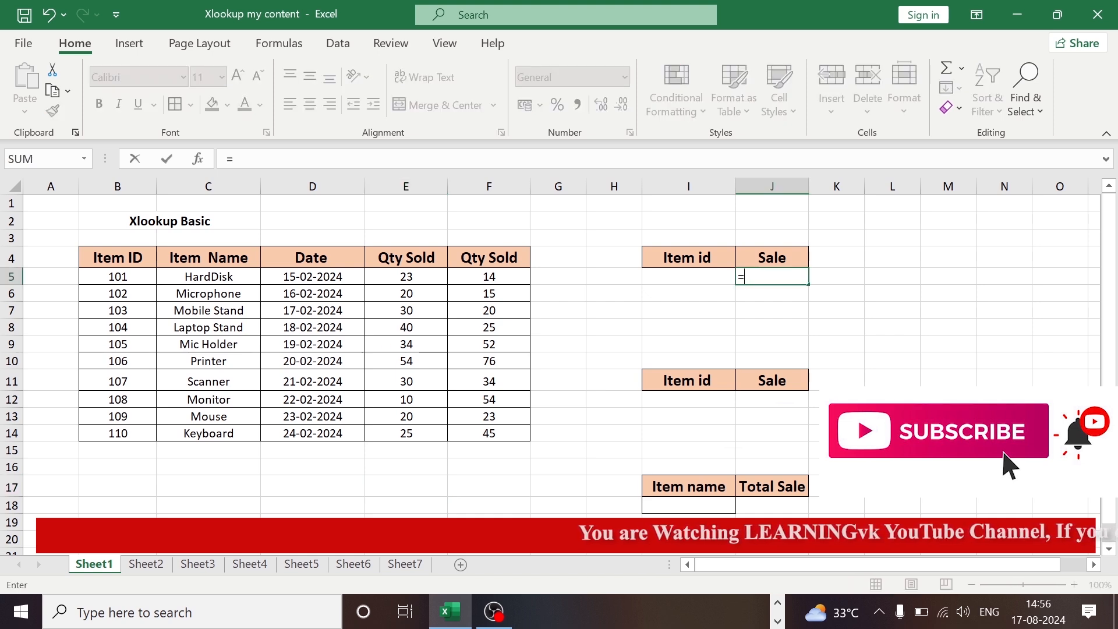
pyautogui.write('v')
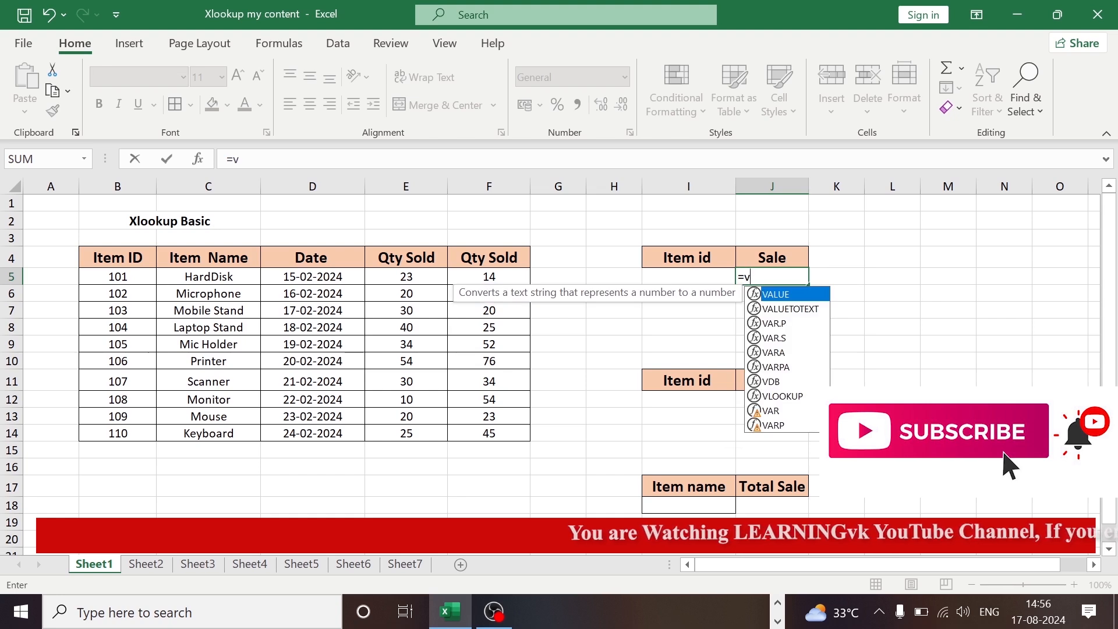
pyautogui.write('lookup')
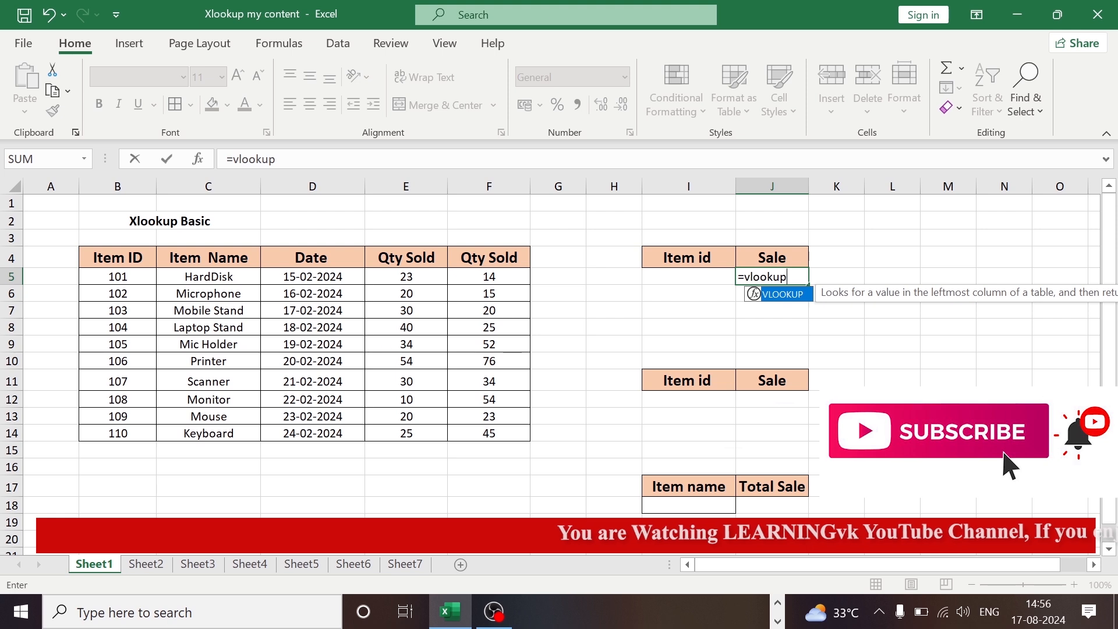
pyautogui.write('(')
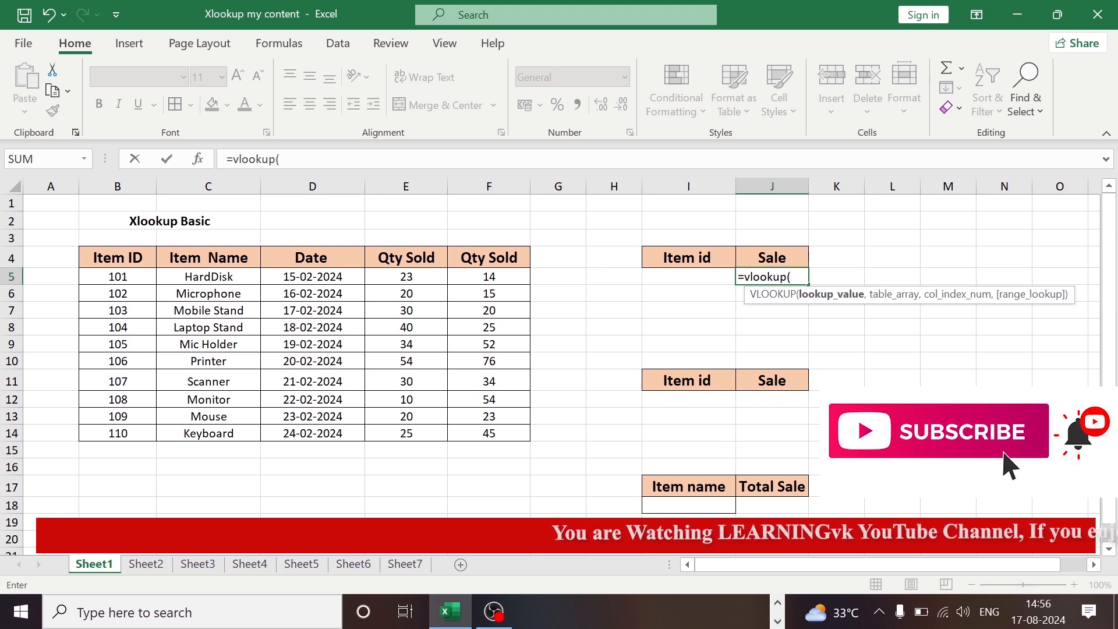
pyautogui.click(704, 280)
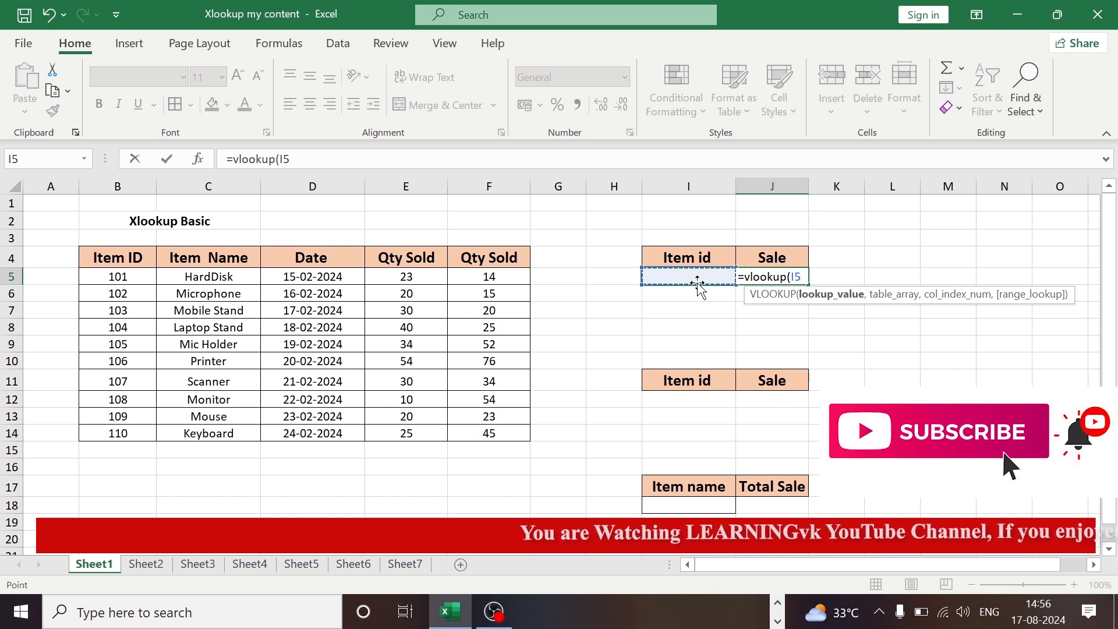
pyautogui.write(',')
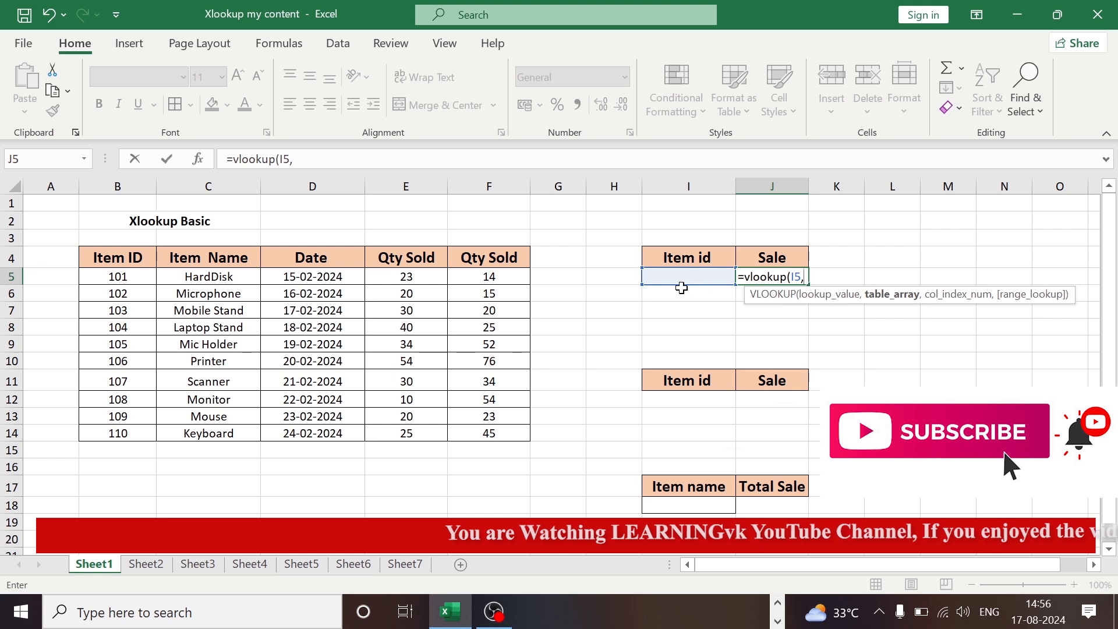
pyautogui.click(104, 255)
pyautogui.moveTo(105, 255); pyautogui.dragTo(327, 438)
pyautogui.moveTo(422, 426); pyautogui.dragTo(449, 420)
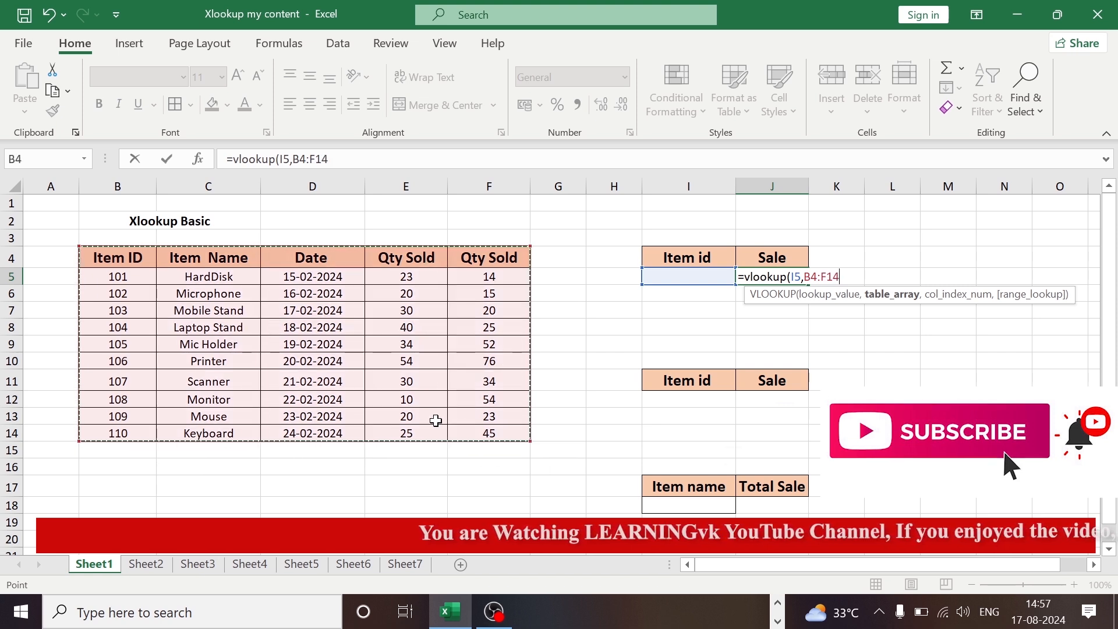
pyautogui.write(',.')
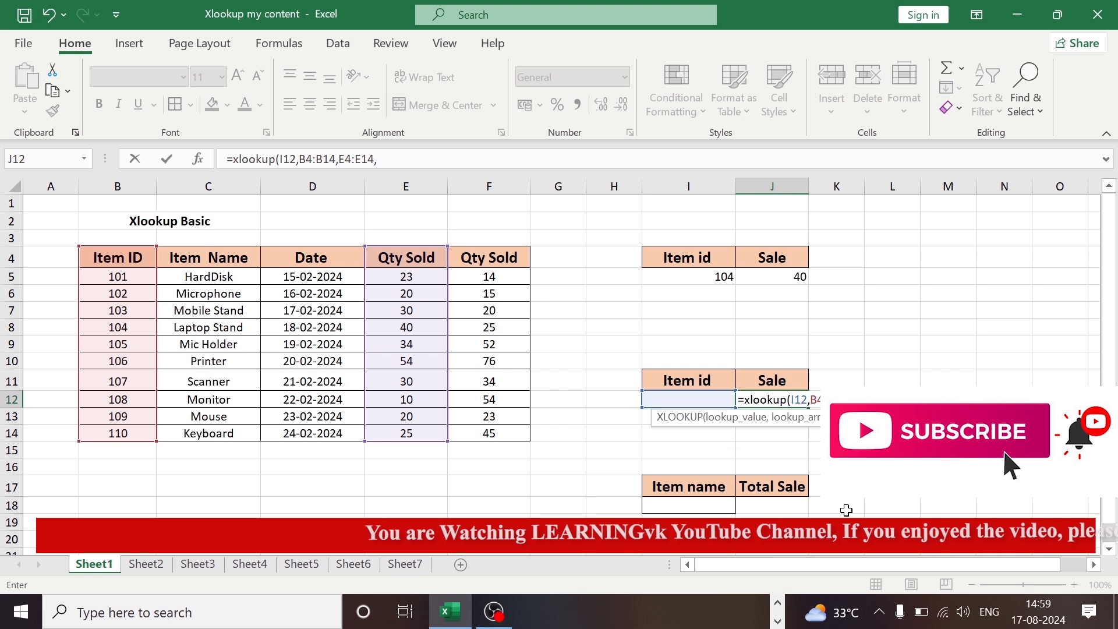
# Complete the formula in J12 as =XLOOKUP(I12,B4:B14,E4:E14), without any optional argument
pyautogui.write(')')
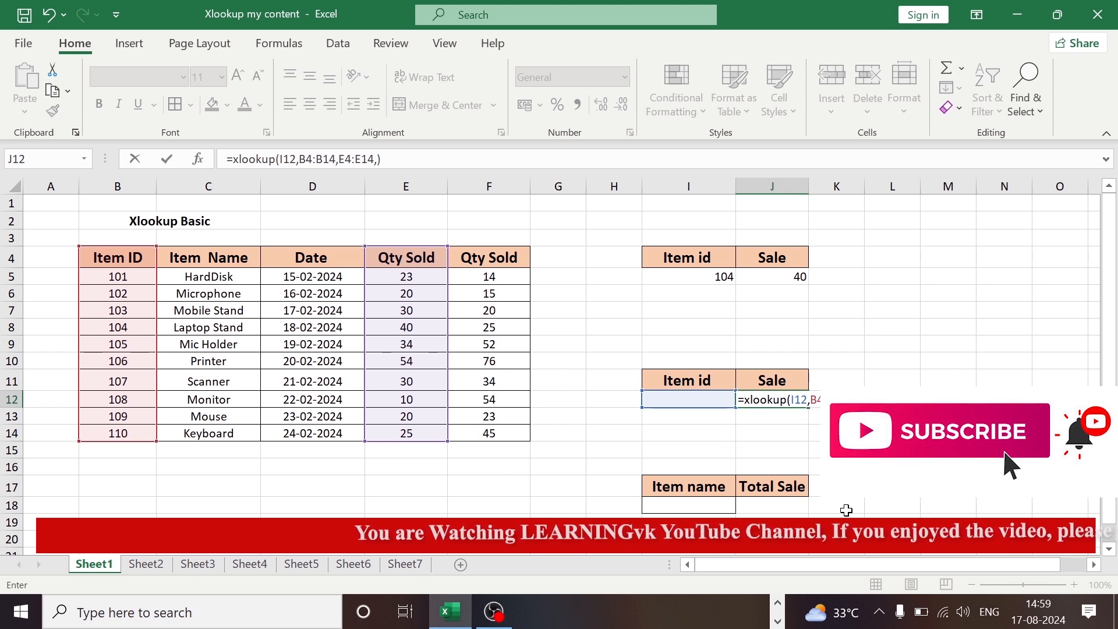
pyautogui.press('BackSpace')
pyautogui.press('BackSpace')
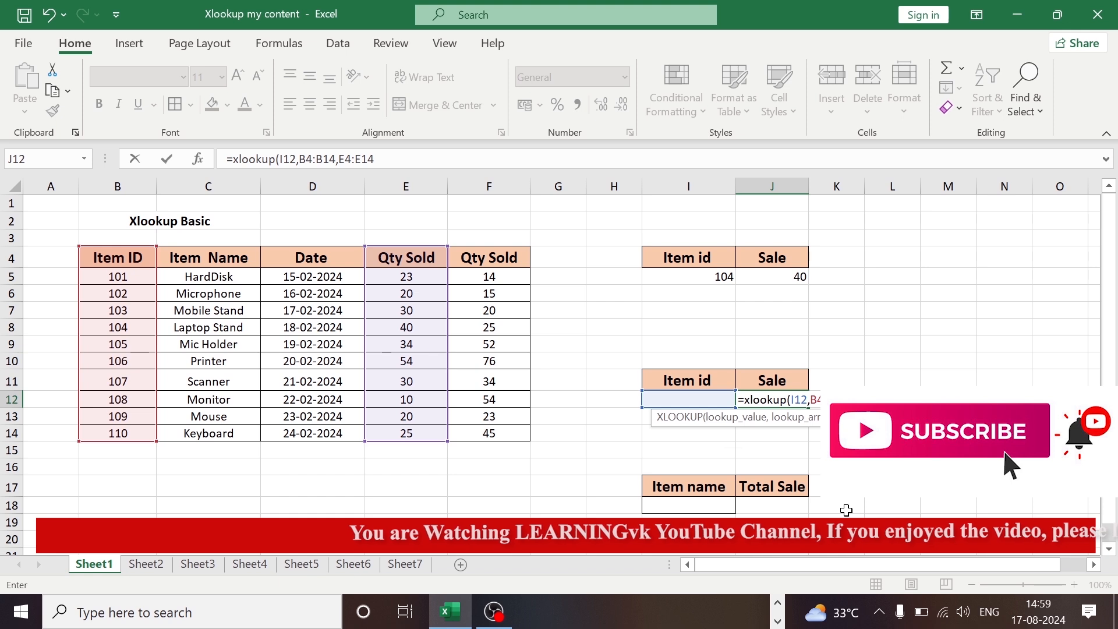
pyautogui.write(')')
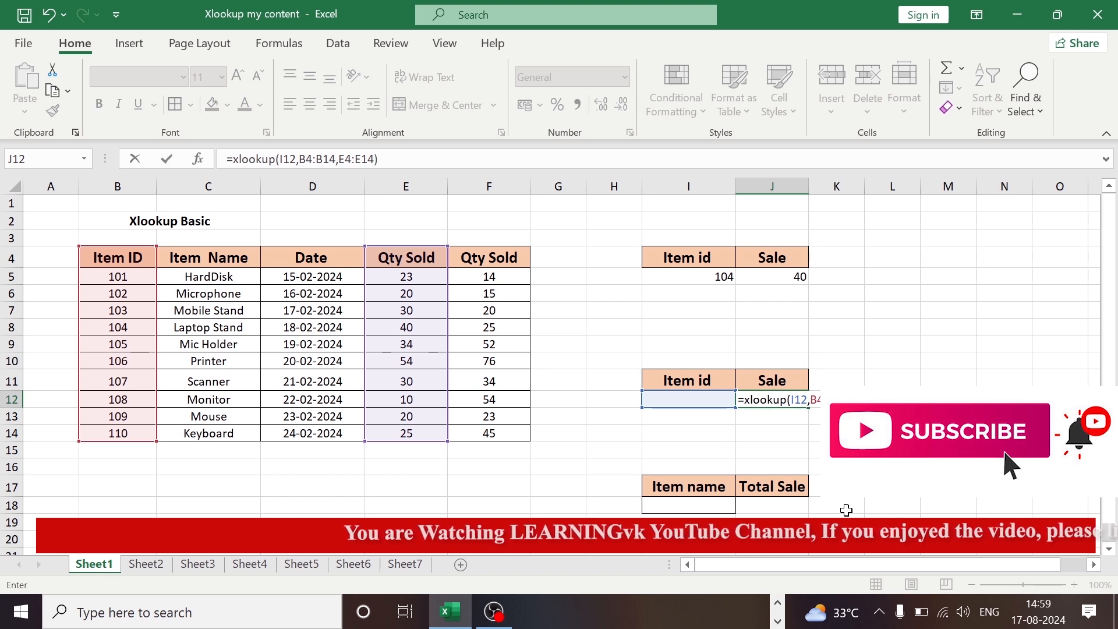
pyautogui.press('Return')
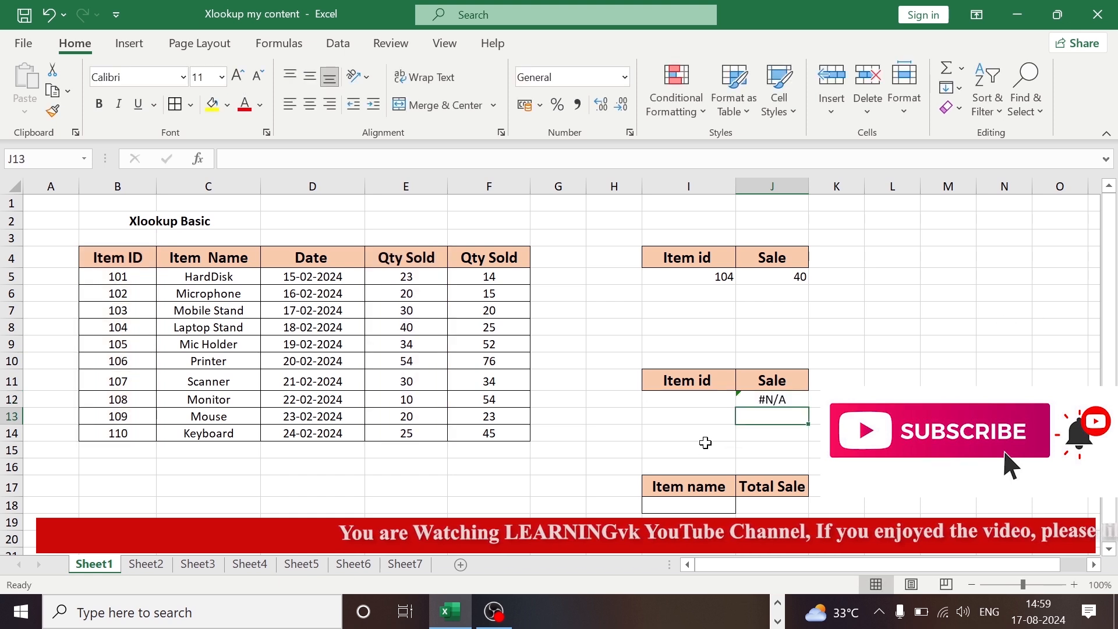
# Enter item ID 102 in I12 and check the XLOOKUP result in J12
pyautogui.click(688, 397)
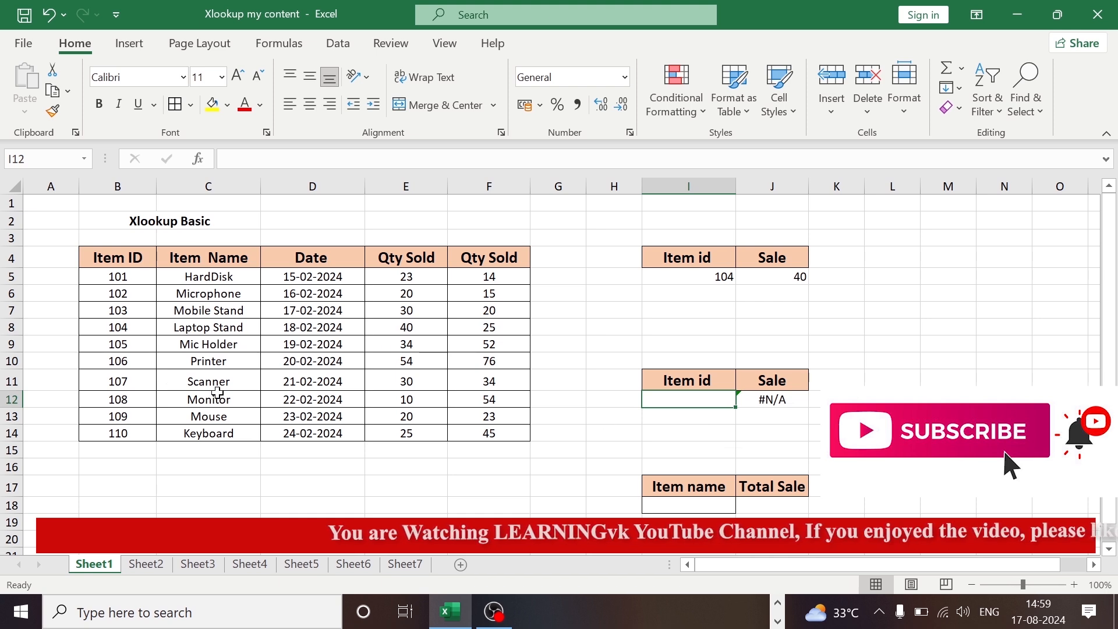
pyautogui.write('102')
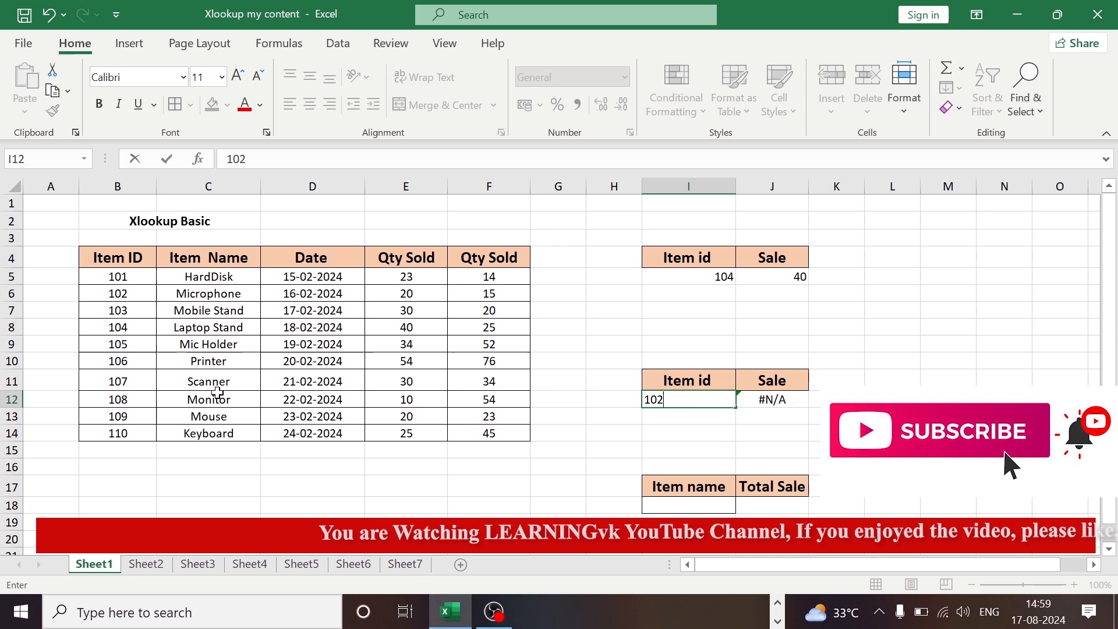
pyautogui.press('Return')
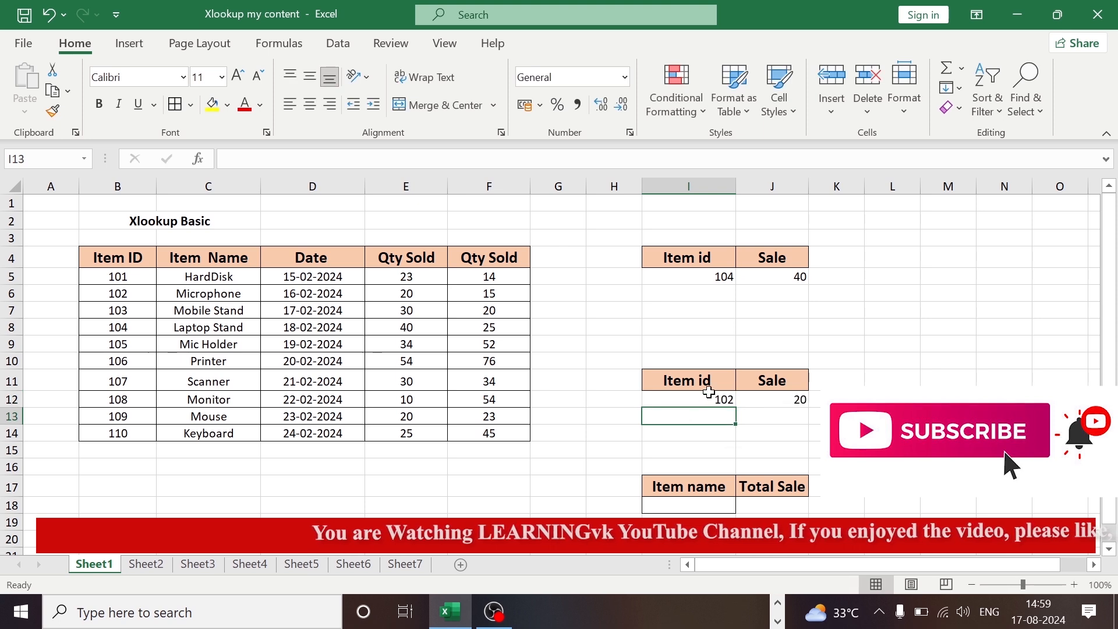
pyautogui.click(772, 399)
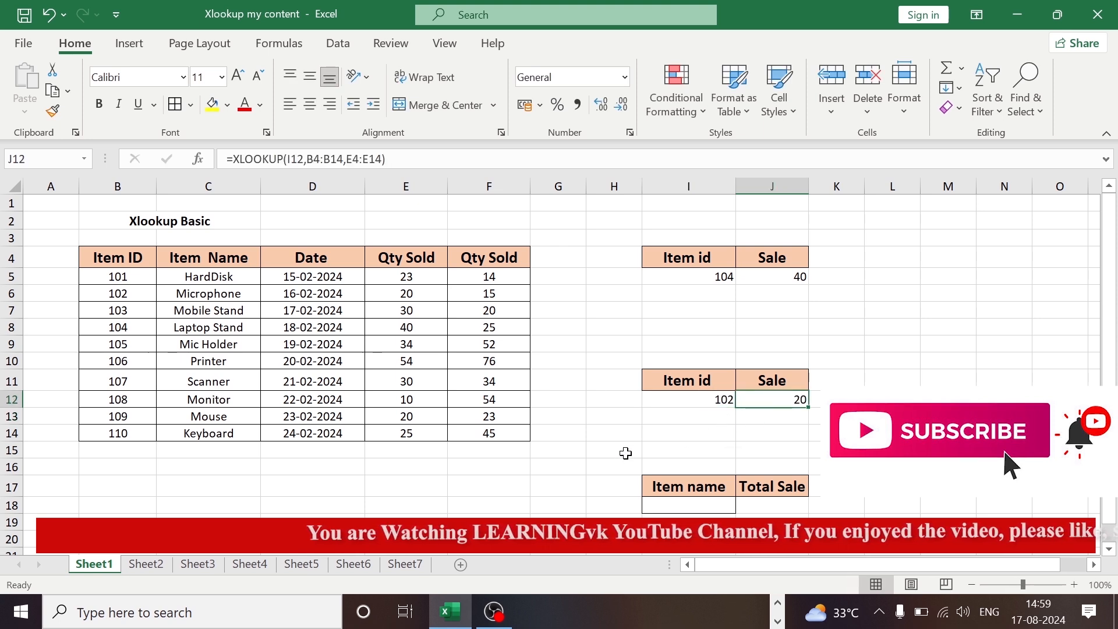
pyautogui.scroll(-1, 718, 399)
pyautogui.scroll(1, 718, 398)
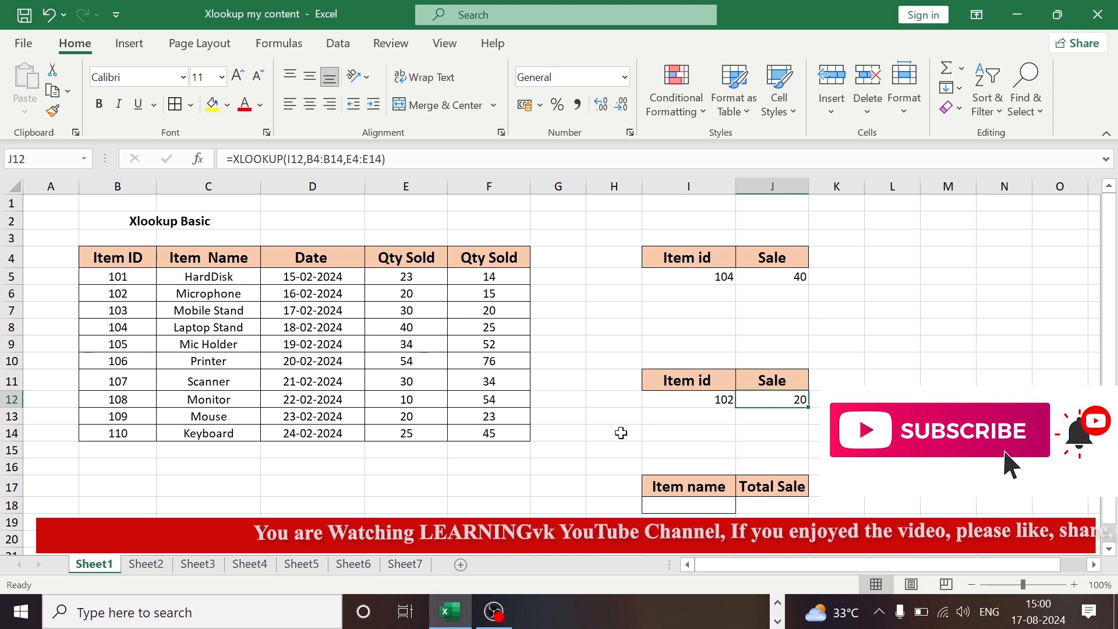
pyautogui.scroll(-1, 620, 432)
pyautogui.scroll(1, 652, 484)
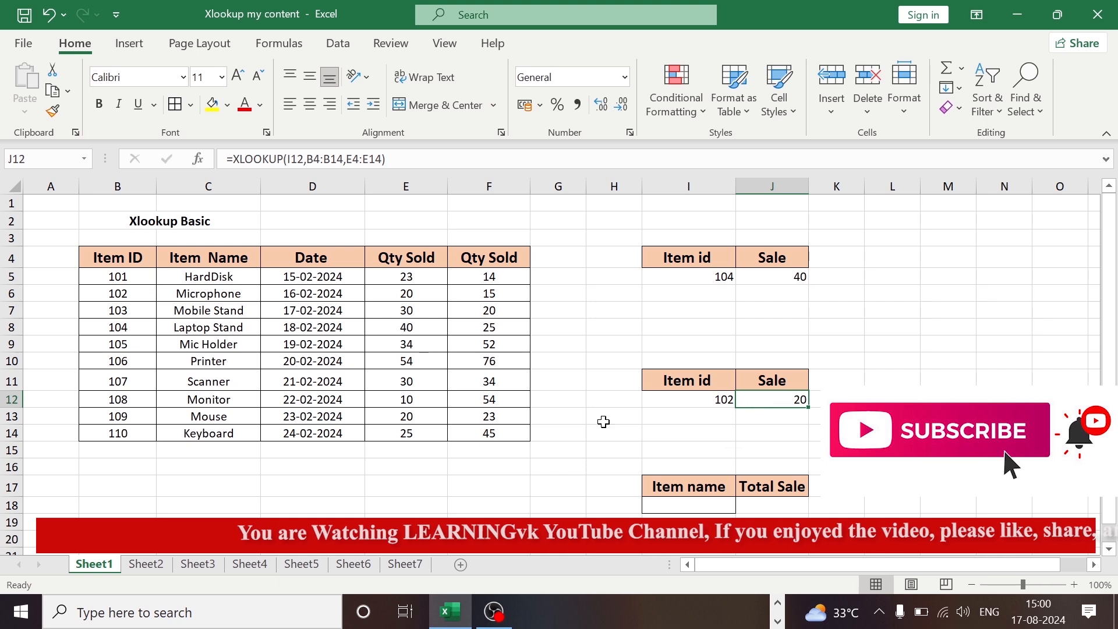
pyautogui.click(837, 433)
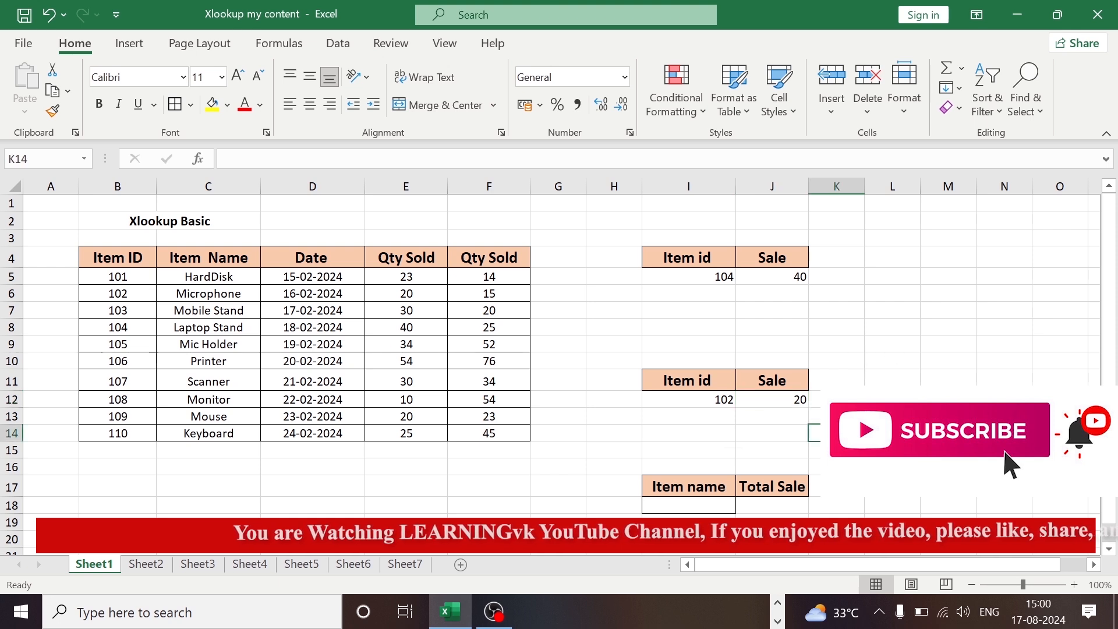
pyautogui.click(774, 397)
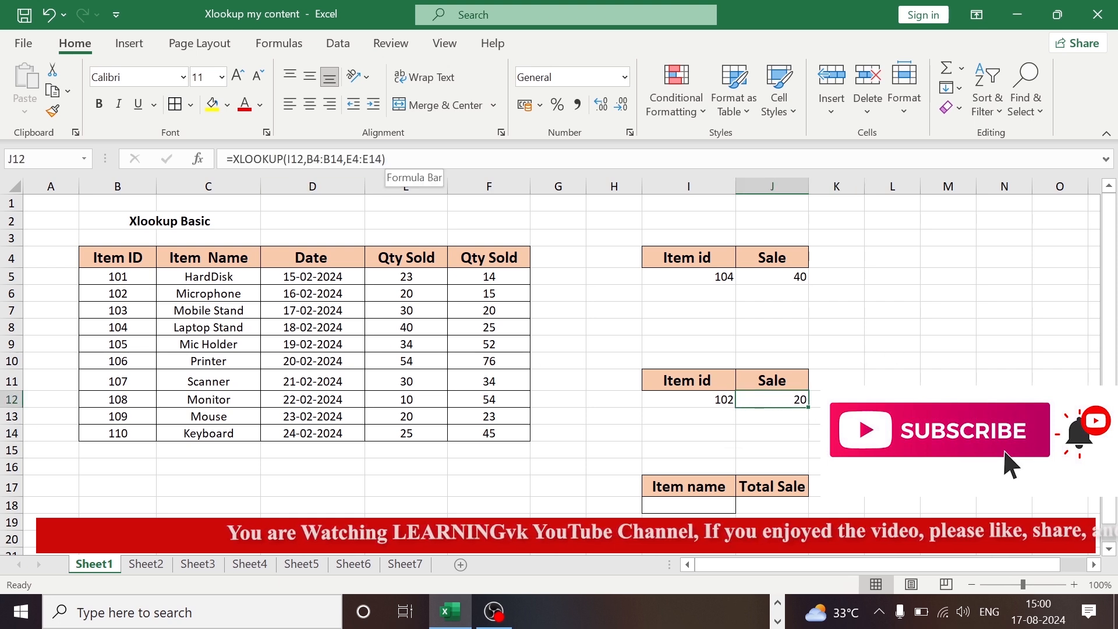
pyautogui.click(407, 159)
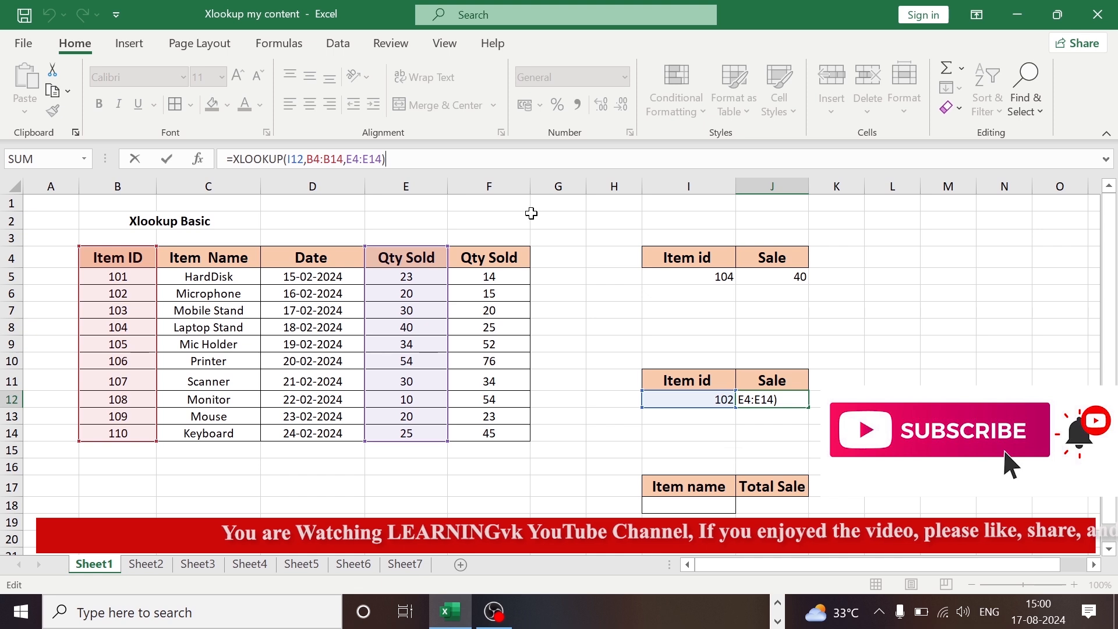
pyautogui.press('BackSpace')
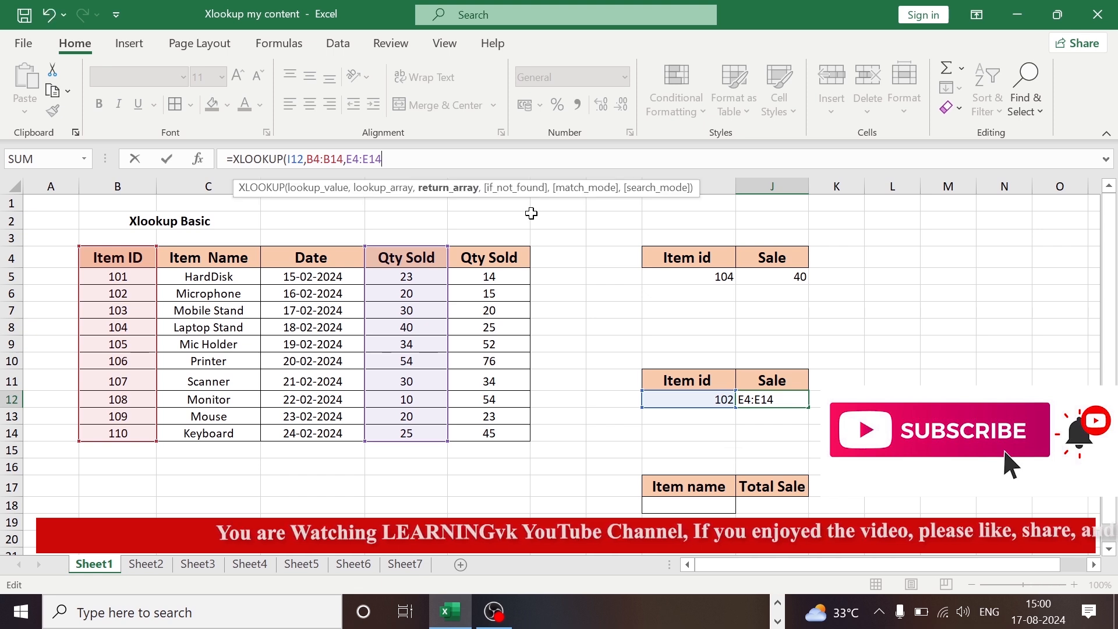
pyautogui.write(',')
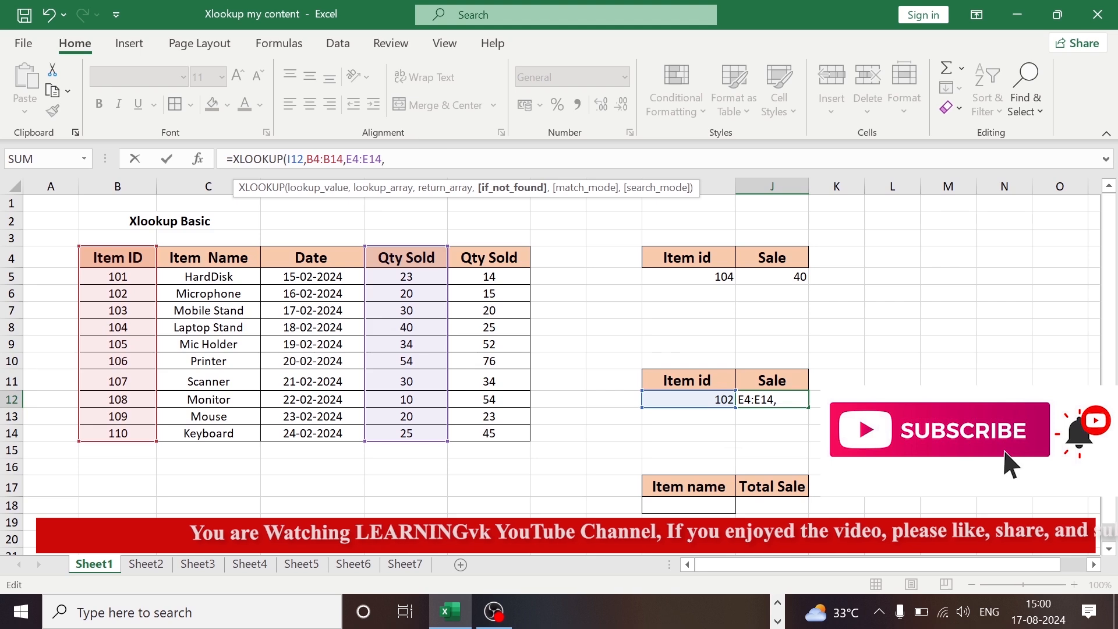
pyautogui.press('BackSpace')
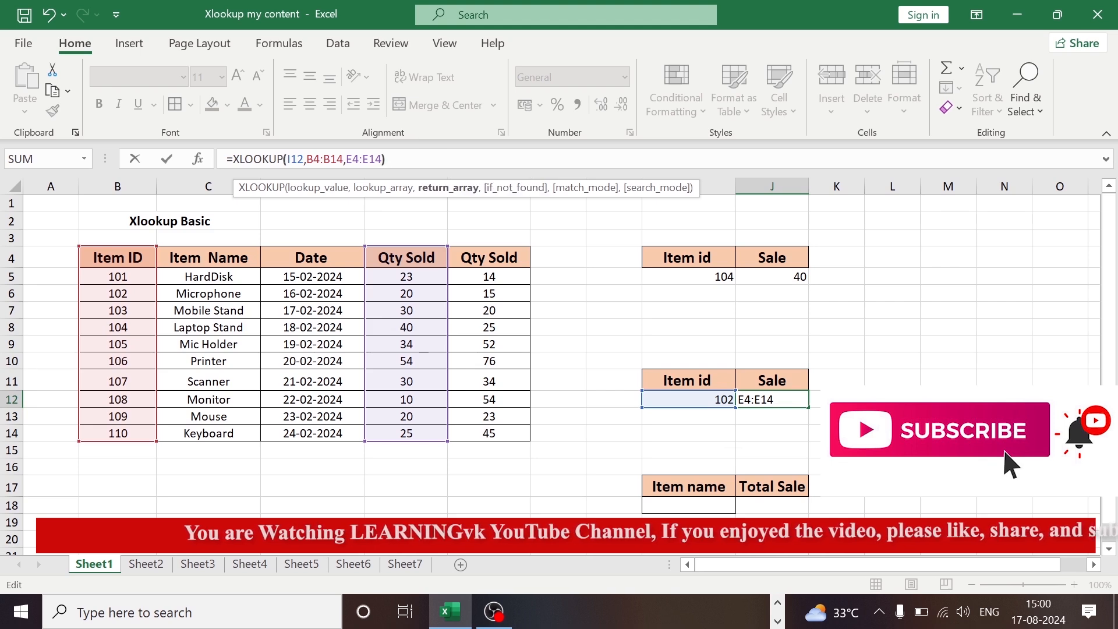
pyautogui.write(')')
pyautogui.press('Return')
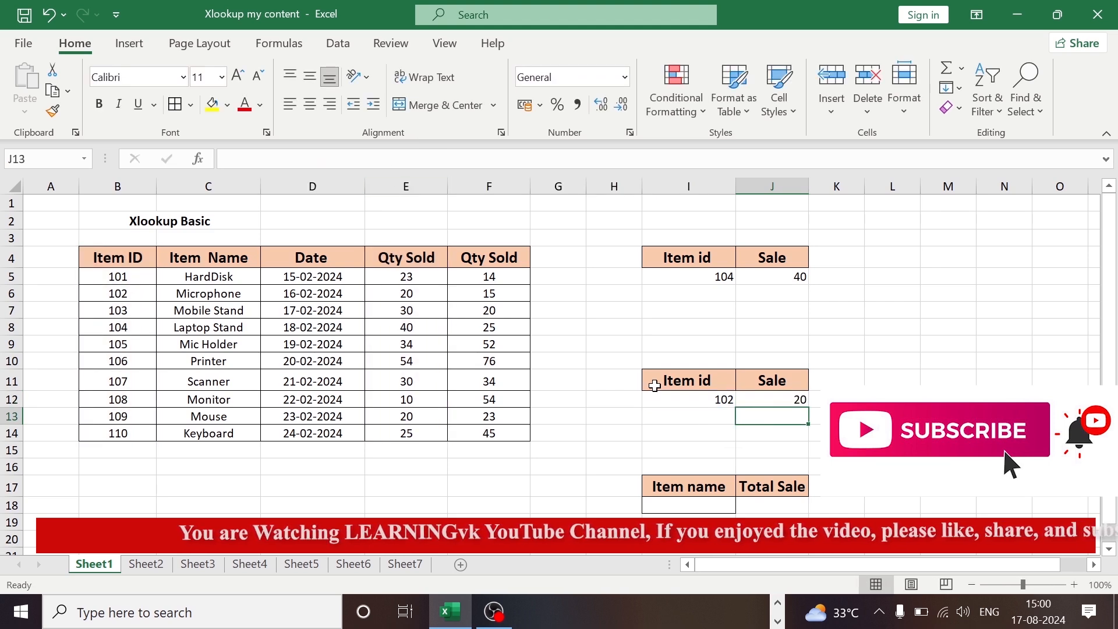
# Change the item ID in I12 to 100 and check the XLOOKUP result in J12
pyautogui.click(726, 400)
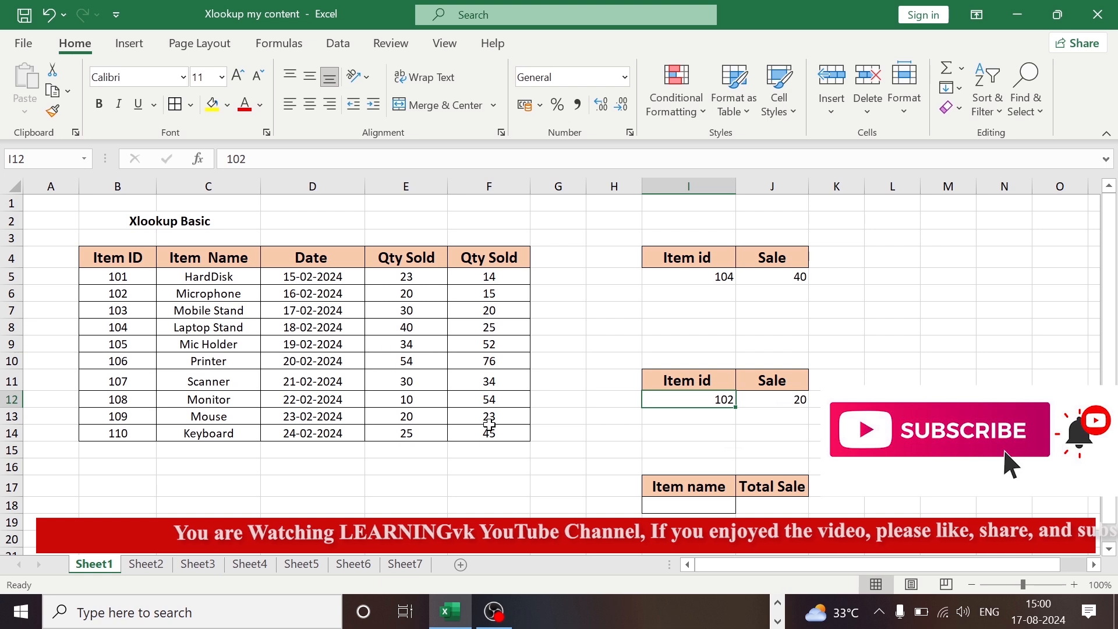
pyautogui.write('100')
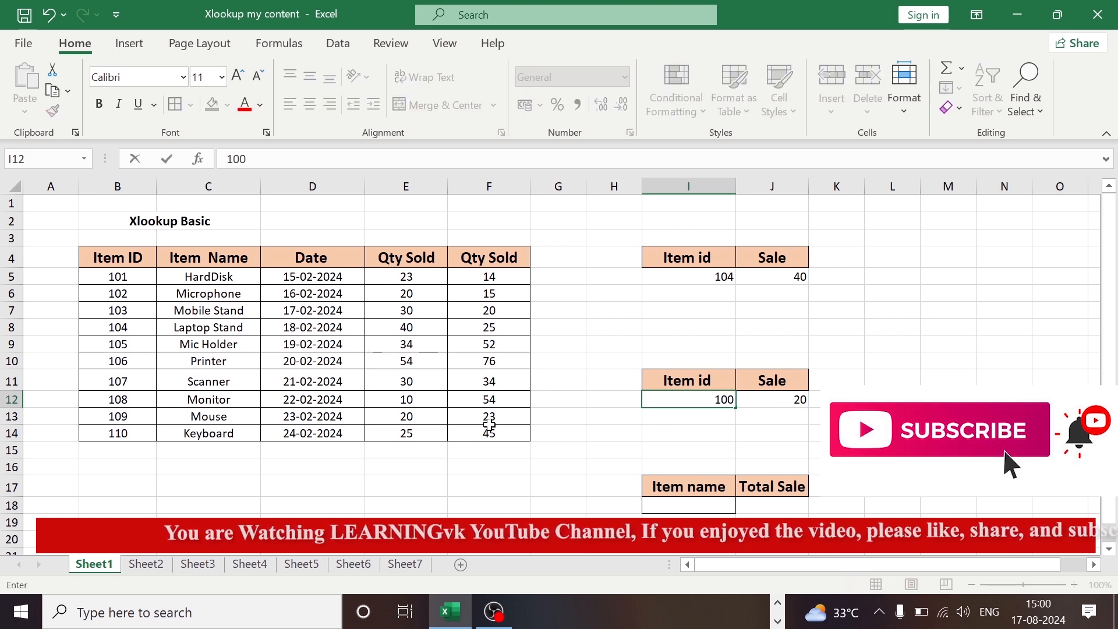
pyautogui.press('Return')
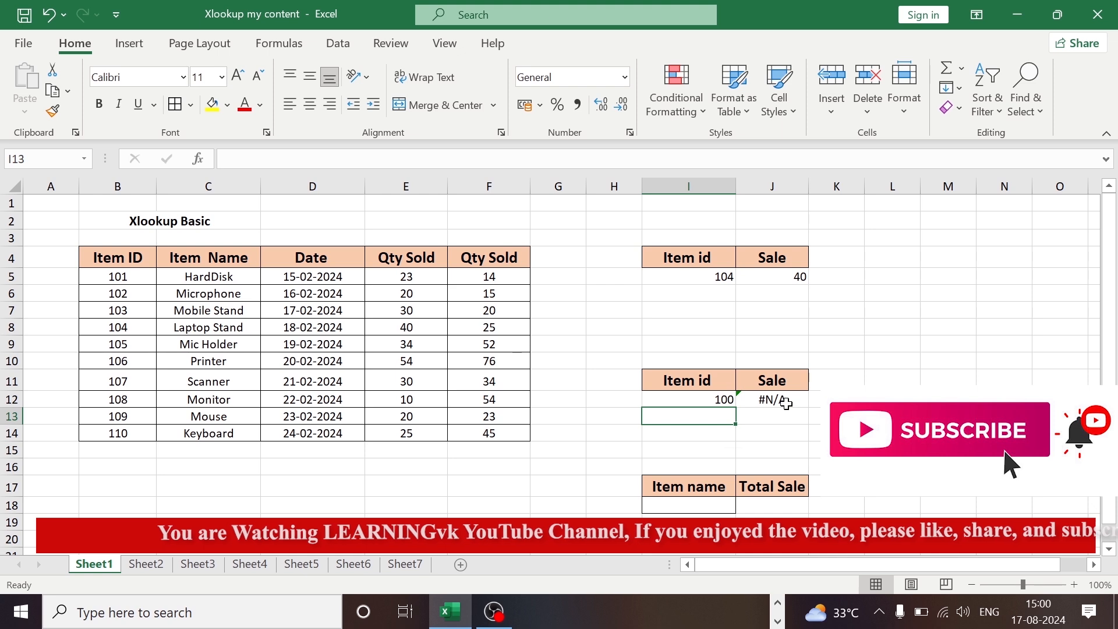
pyautogui.click(765, 399)
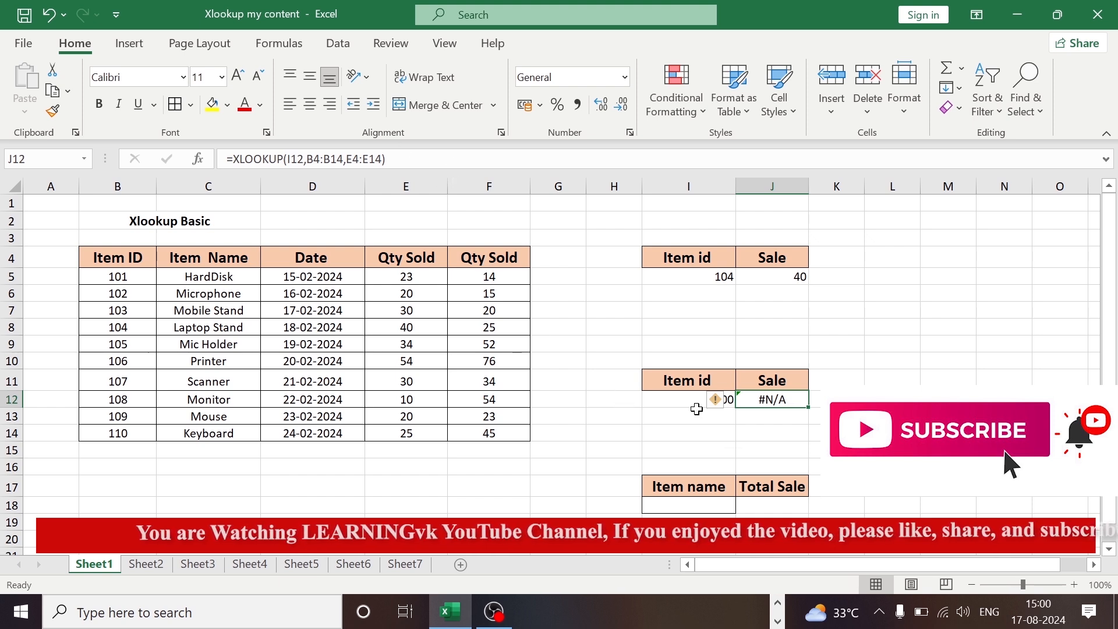
pyautogui.click(820, 429)
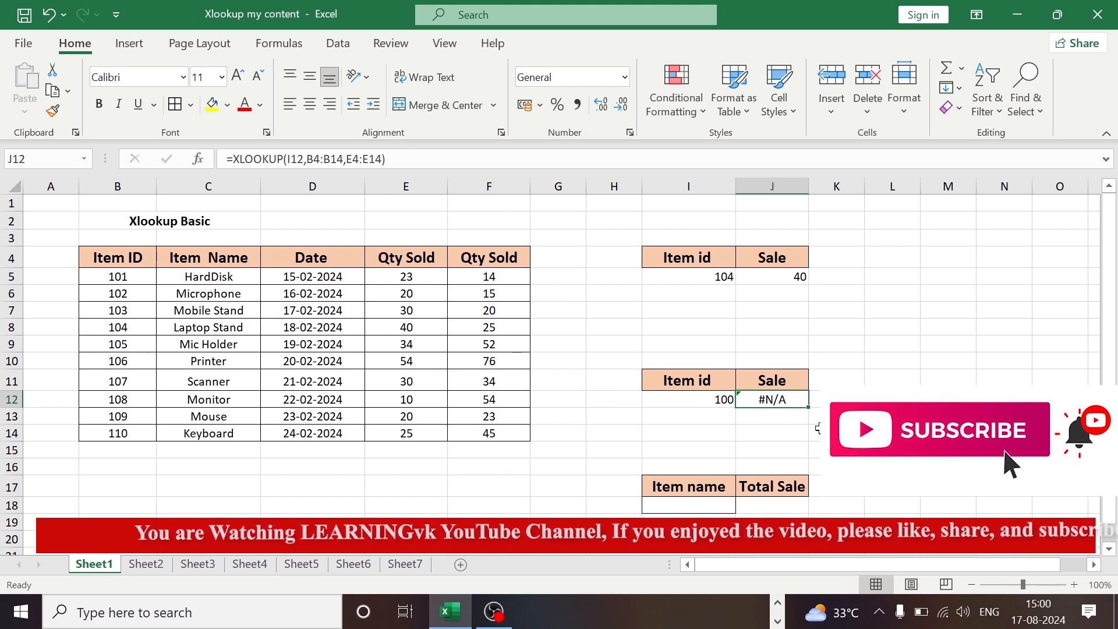
# Add the text " not found" as the if_not_found argument of the XLOOKUP formula in J12
pyautogui.click(769, 402)
pyautogui.click(461, 166)
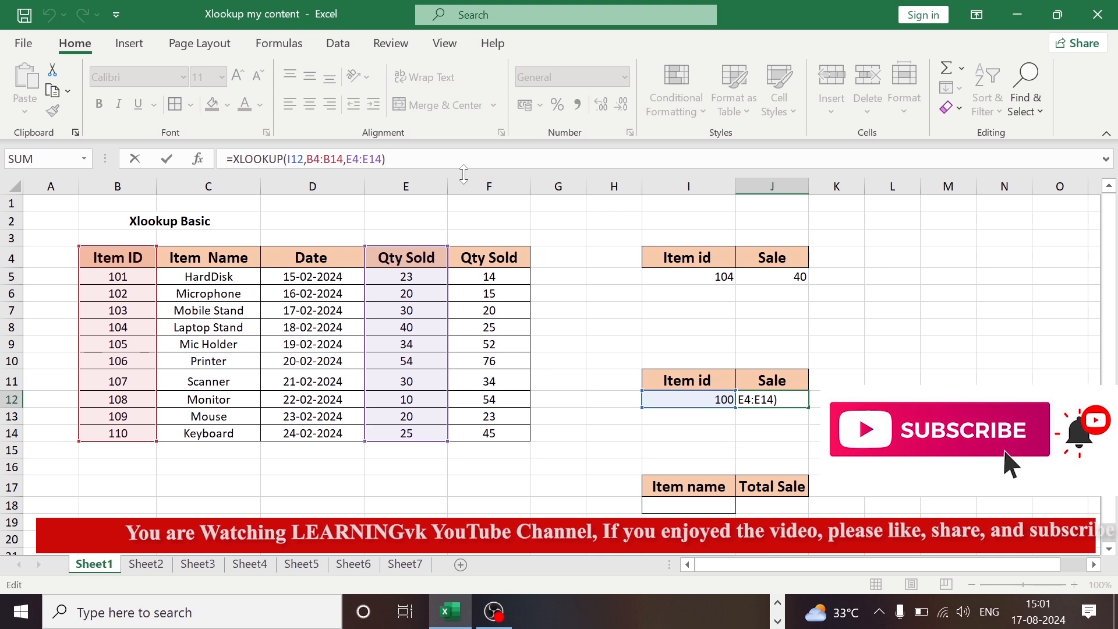
pyautogui.press('BackSpace')
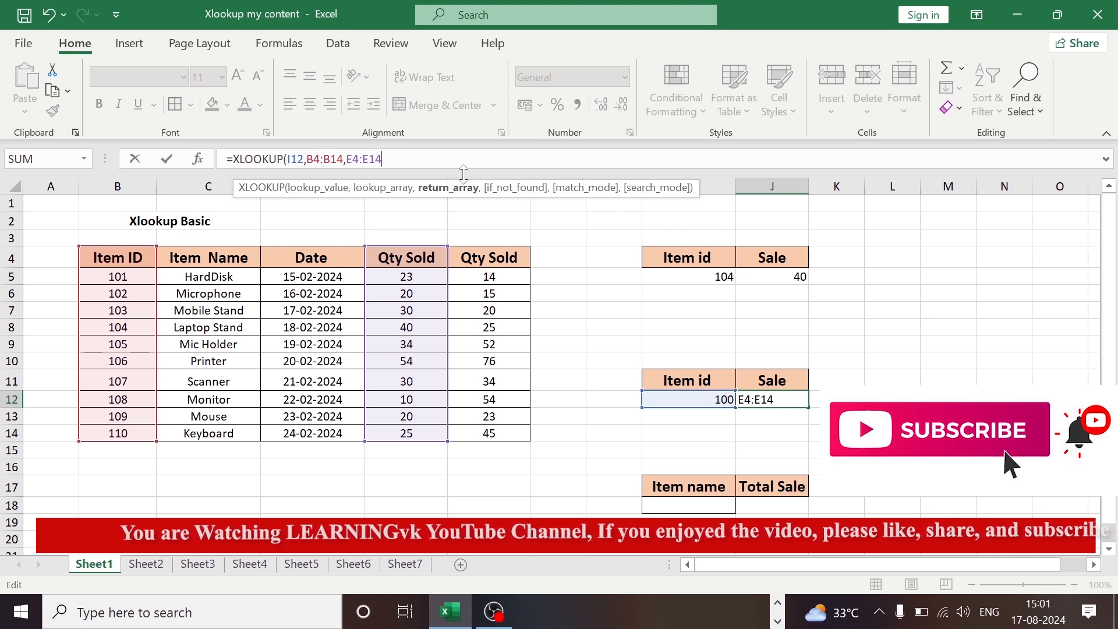
pyautogui.write(',')
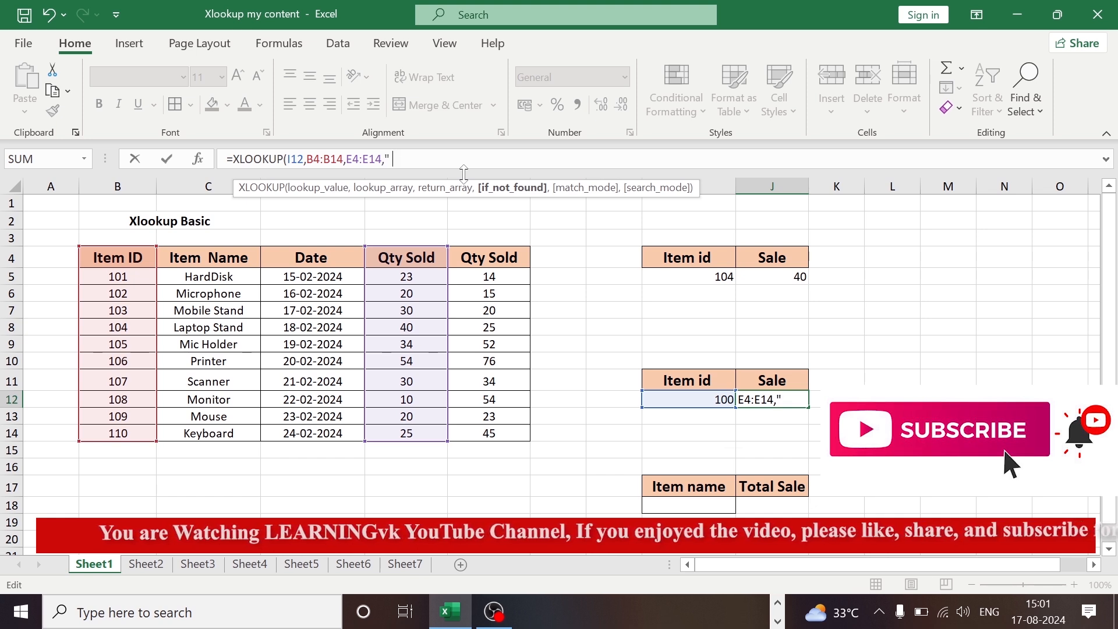
pyautogui.write('" no')
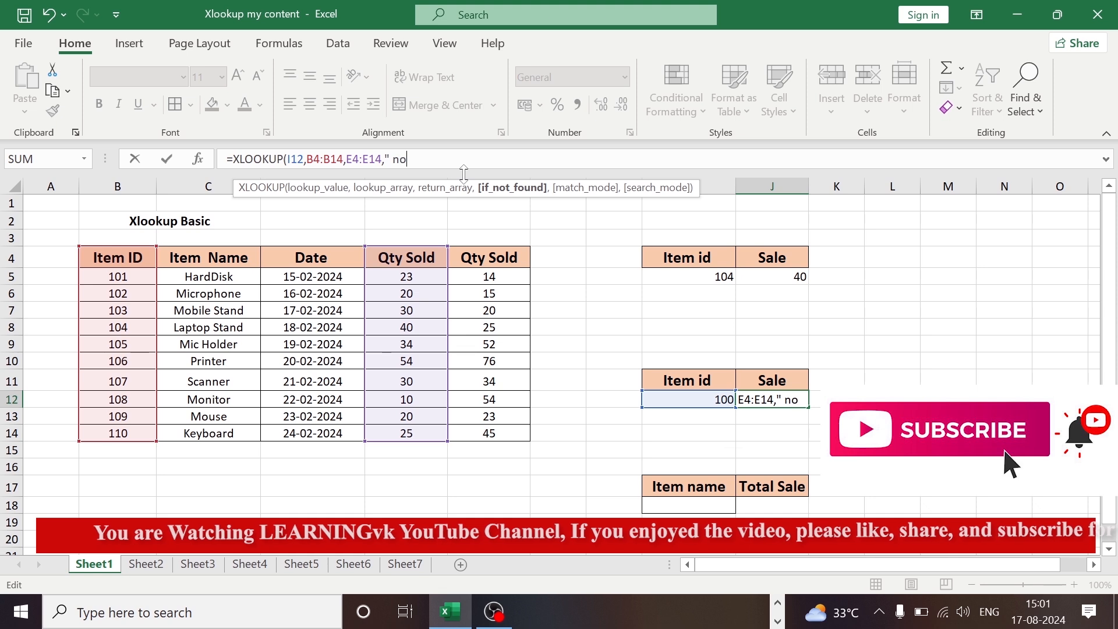
pyautogui.write('t')
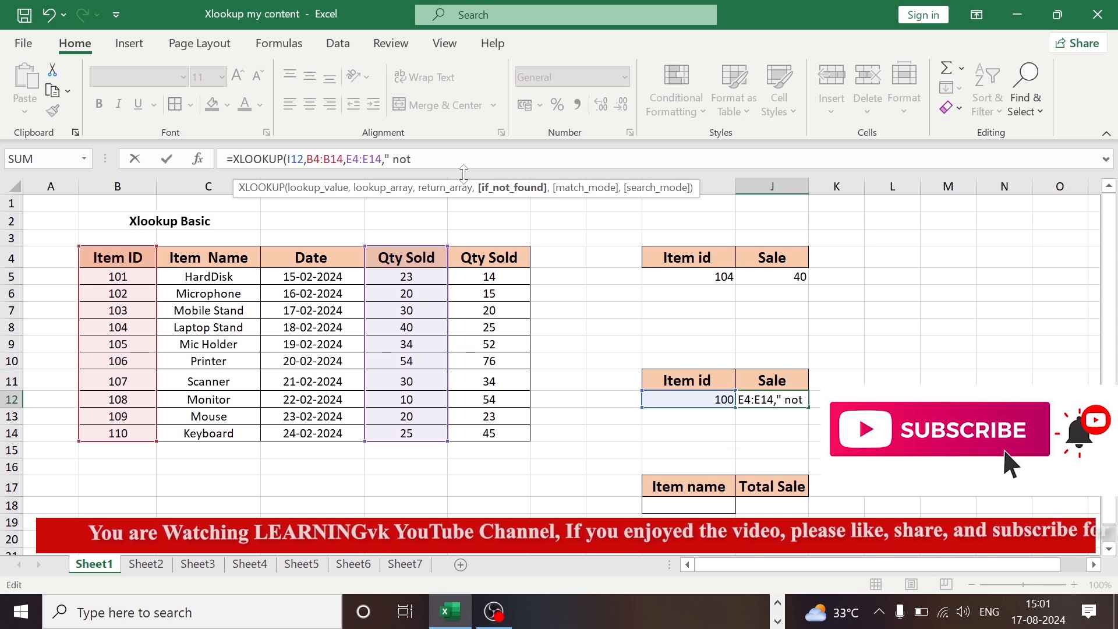
pyautogui.write(' foun')
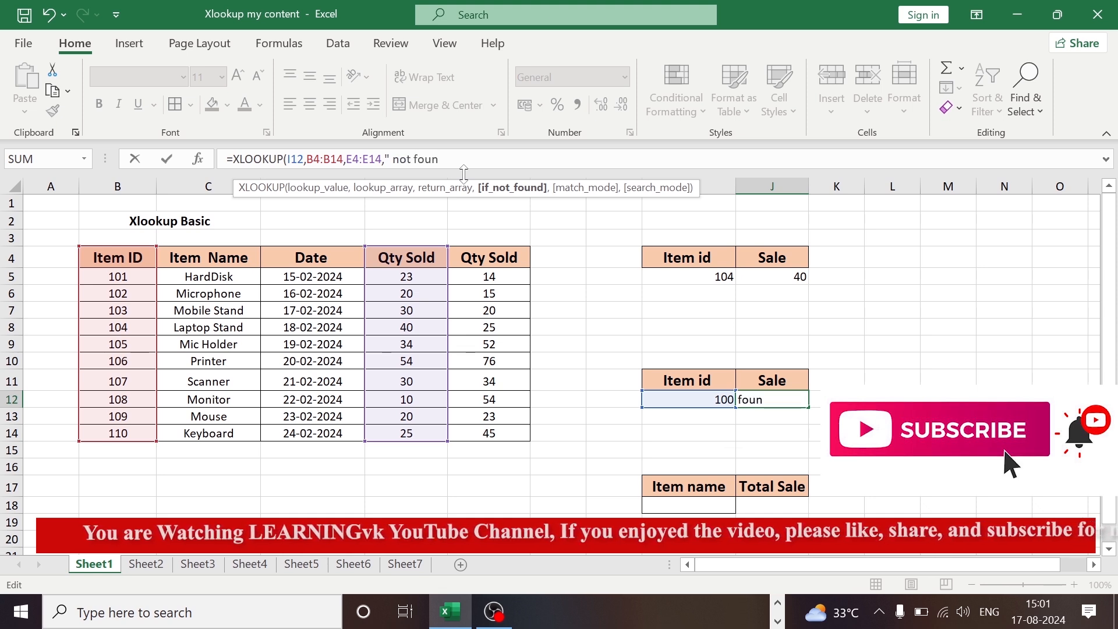
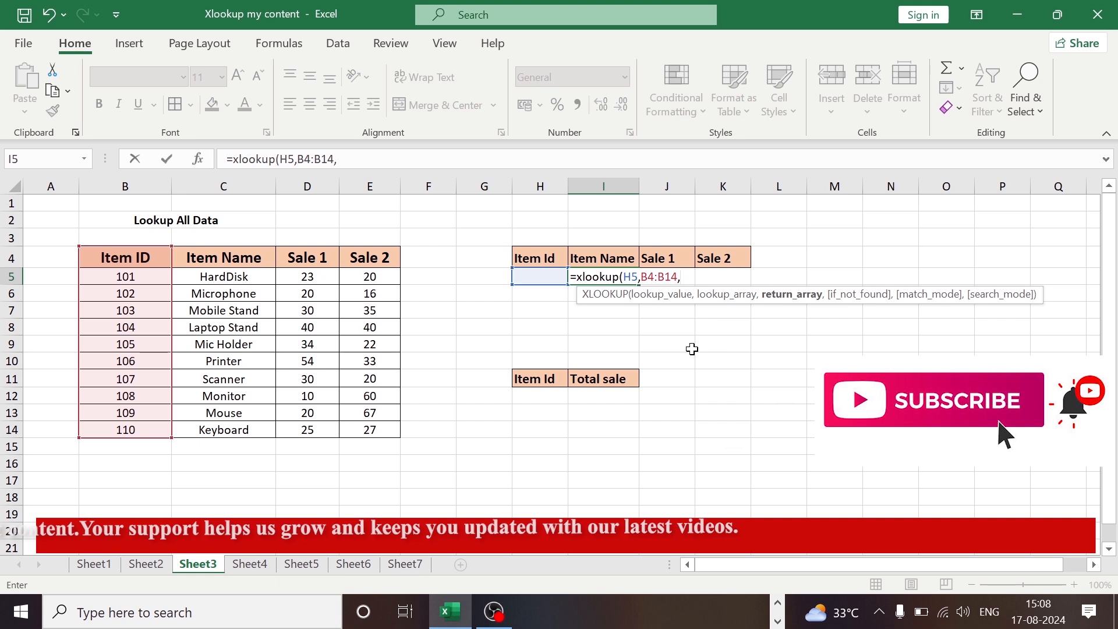
# Clear the unfinished XLOOKUP formula from cell I5 on Sheet3, leaving the cell empty
pyautogui.press('BackSpace')
pyautogui.press('BackSpace')
pyautogui.press('BackSpace')
pyautogui.press('BackSpace')
pyautogui.press('BackSpace')
pyautogui.press('BackSpace')
pyautogui.press('BackSpace')
pyautogui.press('BackSpace')
pyautogui.press('BackSpace')
pyautogui.press('BackSpace')
pyautogui.press('BackSpace')
pyautogui.press('BackSpace')
pyautogui.press('BackSpace')
pyautogui.press('BackSpace')
pyautogui.press('BackSpace')
pyautogui.press('BackSpace')
pyautogui.press('BackSpace')
pyautogui.press('BackSpace')
pyautogui.press('BackSpace')
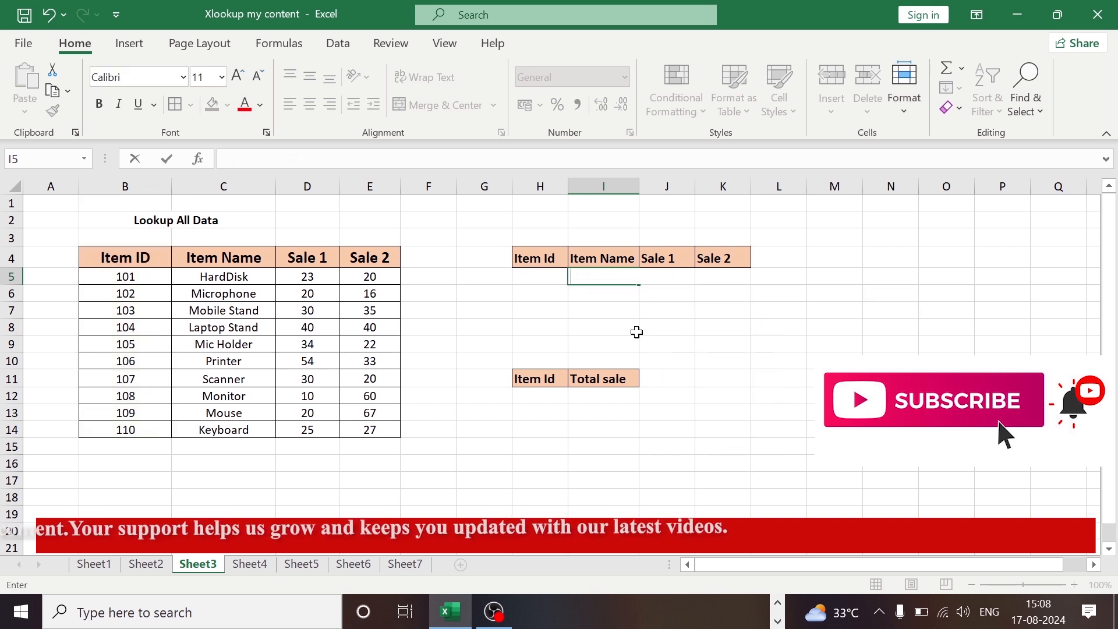
pyautogui.click(601, 323)
pyautogui.click(550, 273)
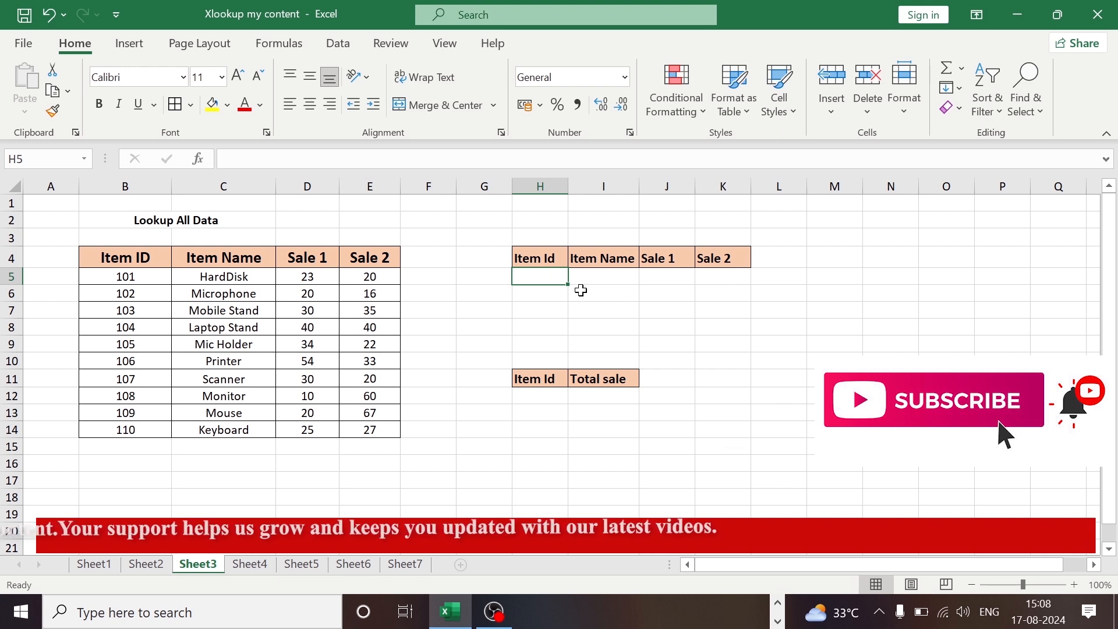
pyautogui.click(559, 298)
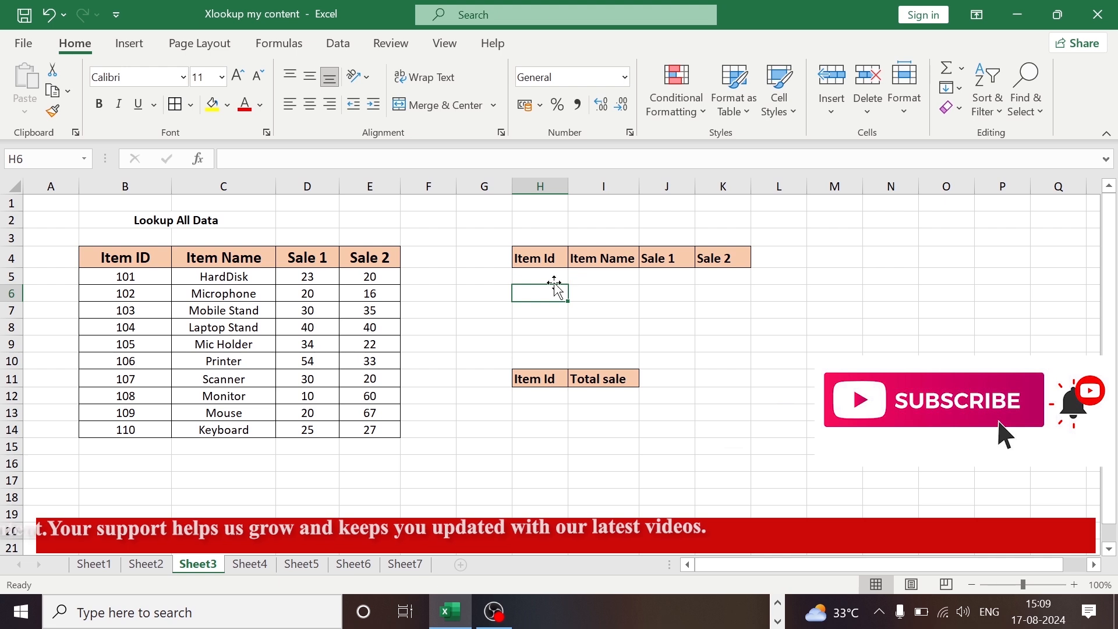
pyautogui.click(584, 274)
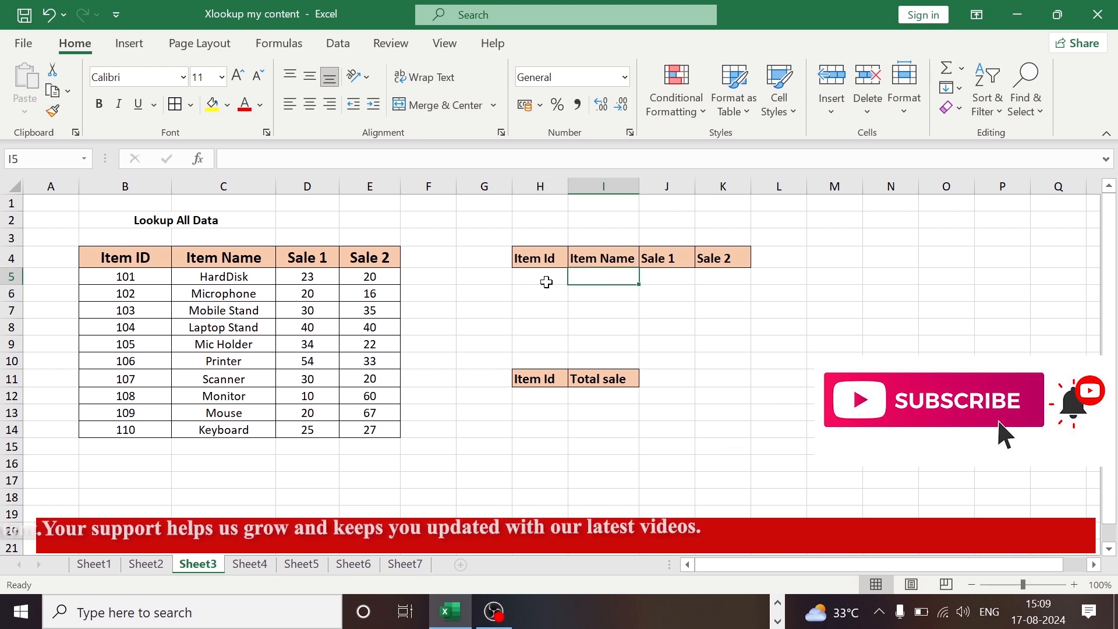
pyautogui.click(547, 279)
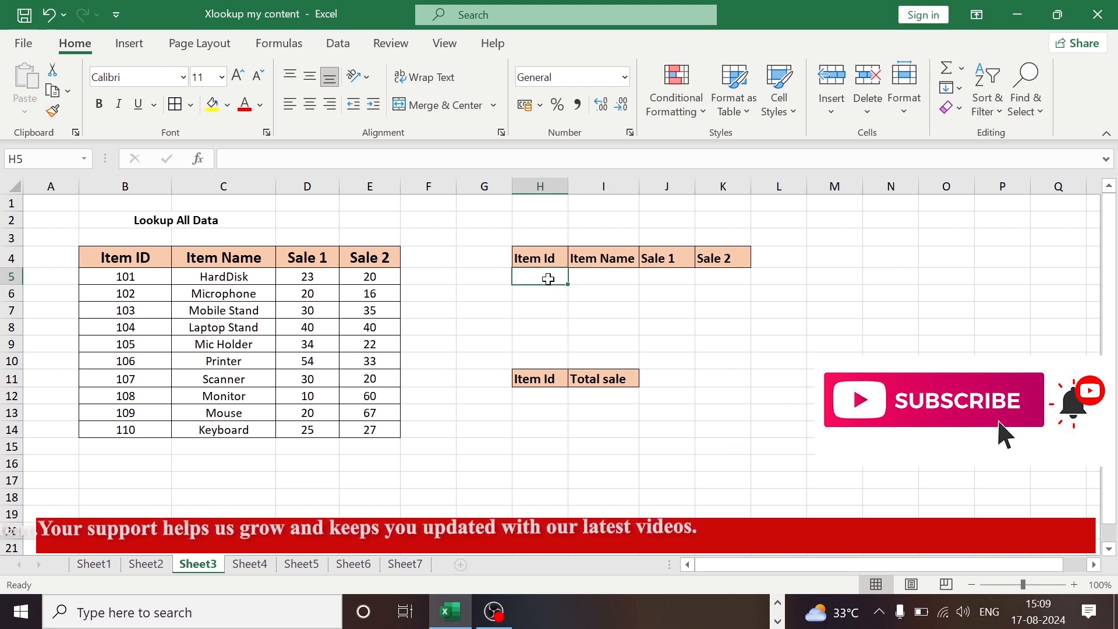
pyautogui.click(584, 280)
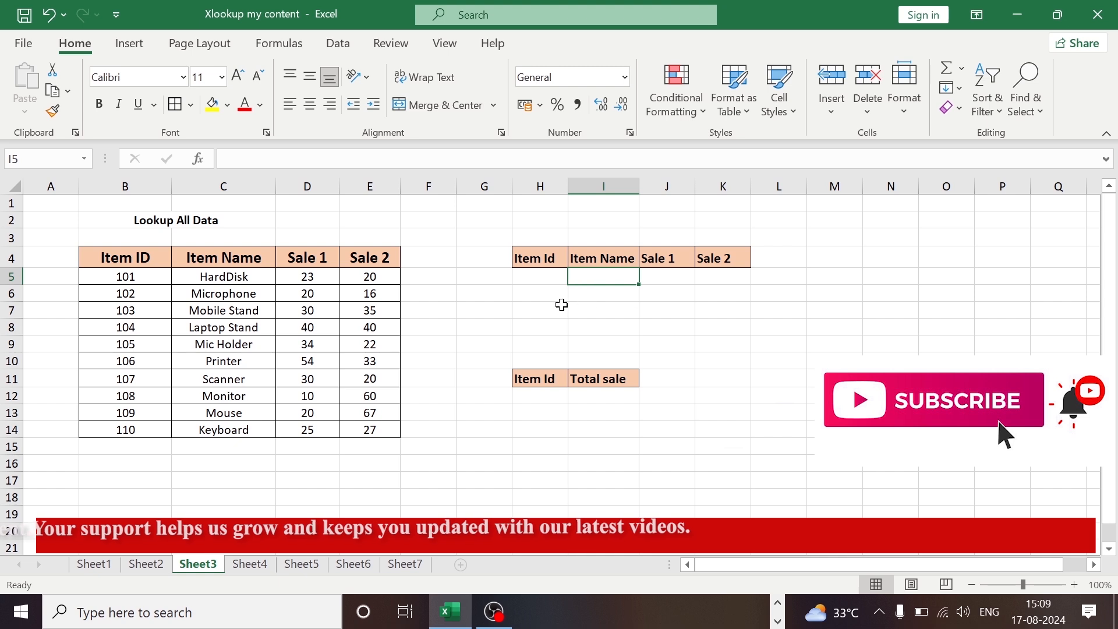
pyautogui.click(559, 284)
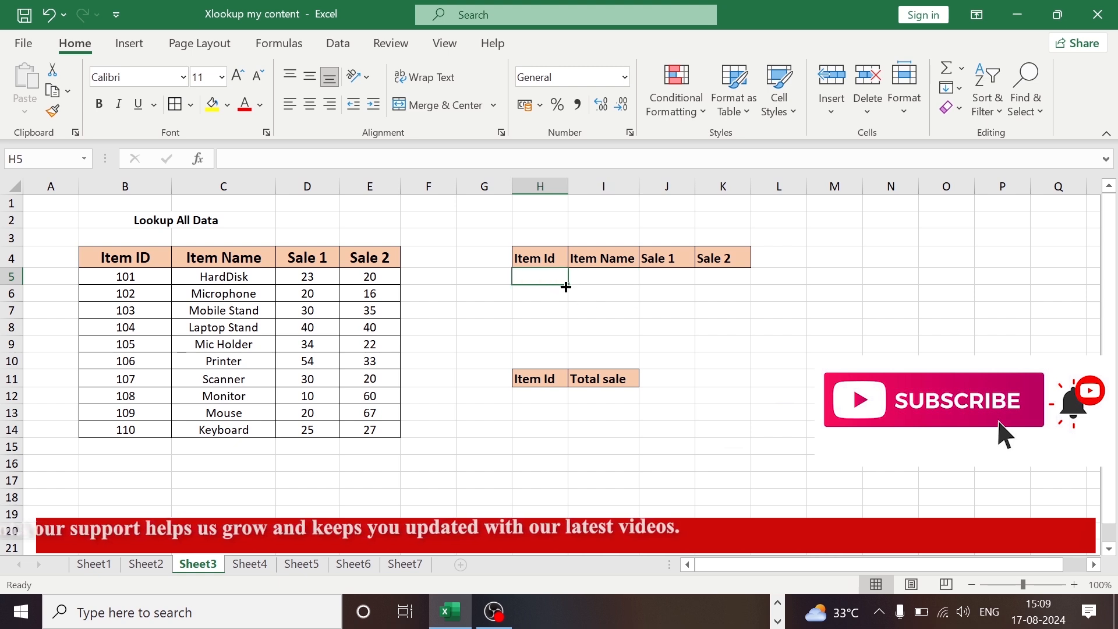
pyautogui.click(603, 295)
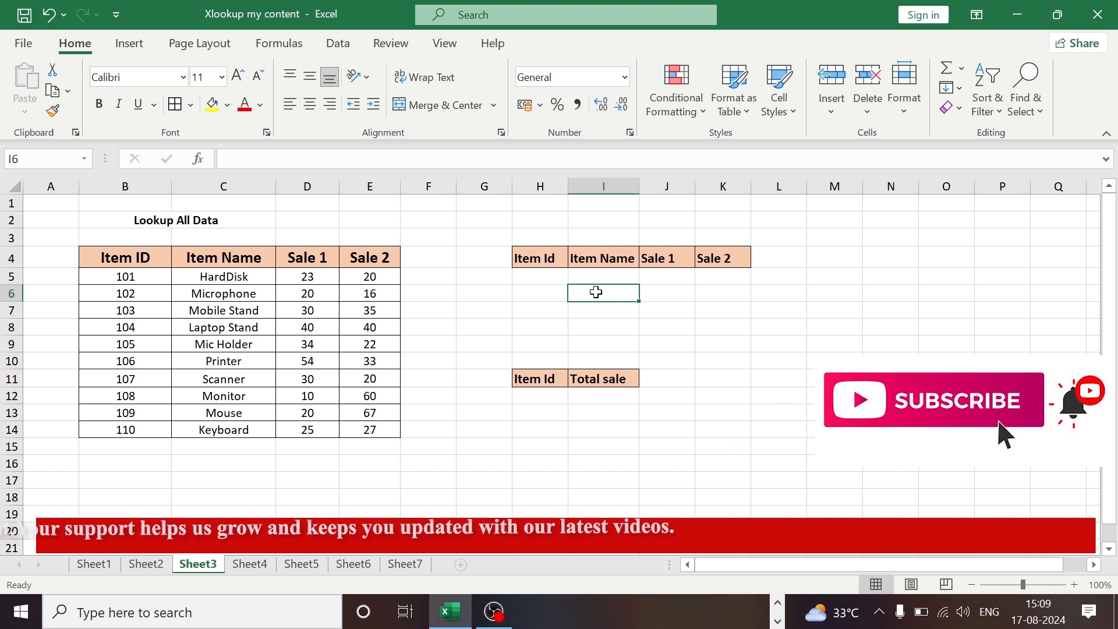
# Start an XLOOKUP formula in I5 using H5 as the lookup value and B4:B14 as the lookup array
pyautogui.click(577, 276)
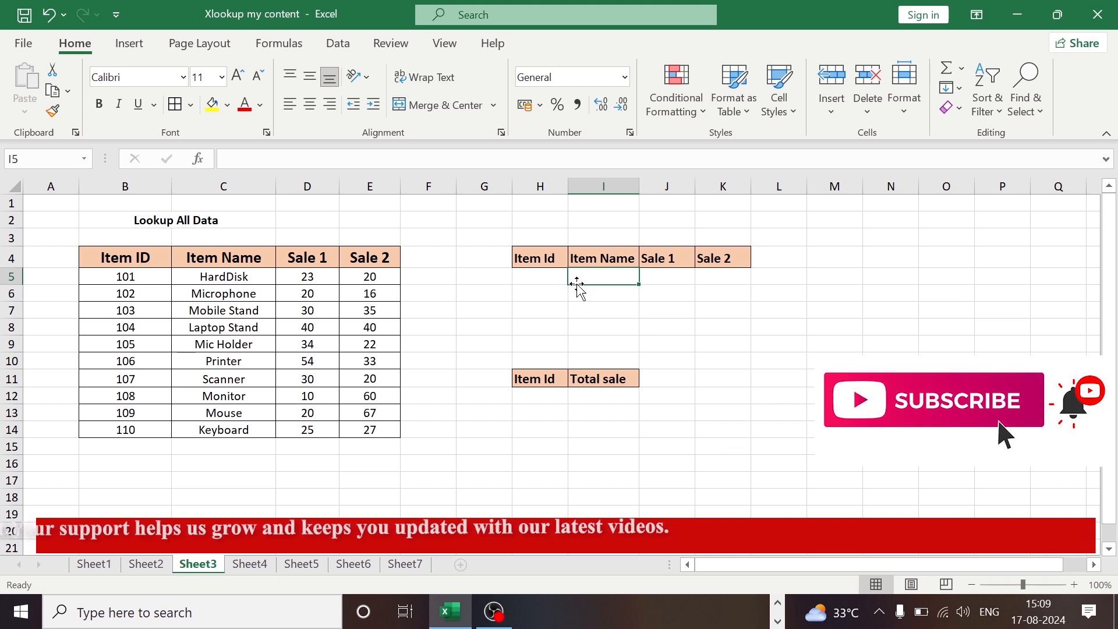
pyautogui.write('=')
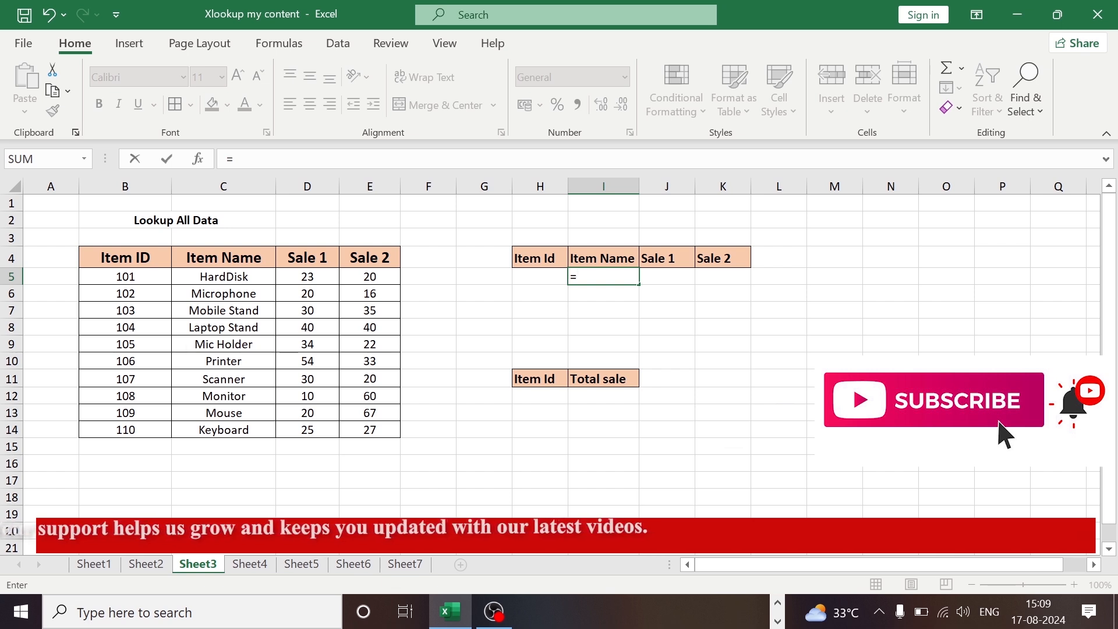
pyautogui.write('x')
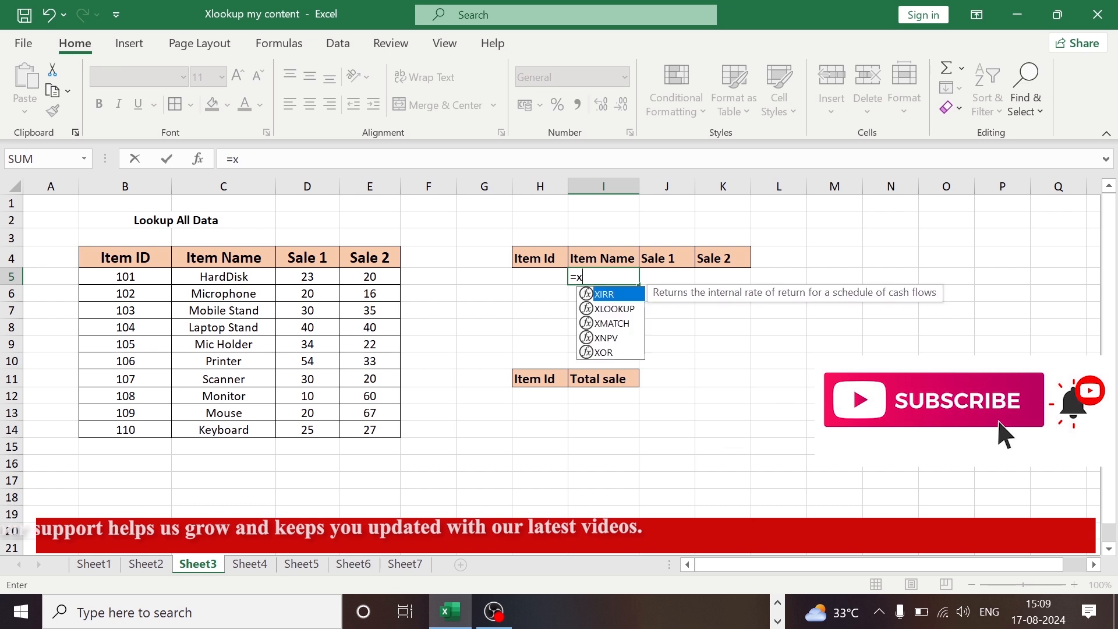
pyautogui.write('lookup')
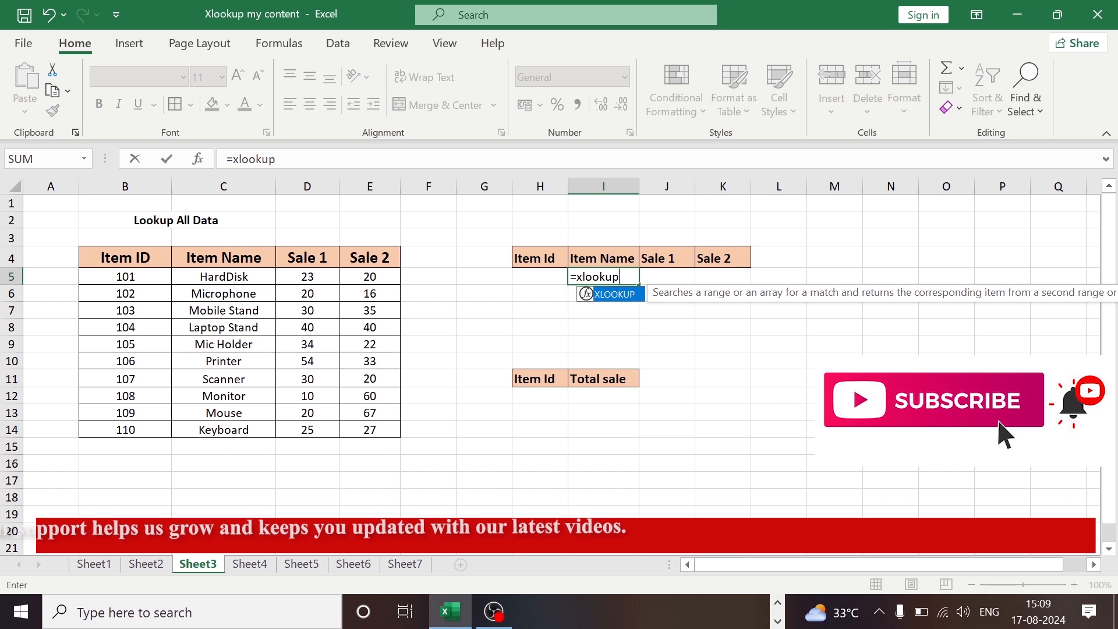
pyautogui.write('(')
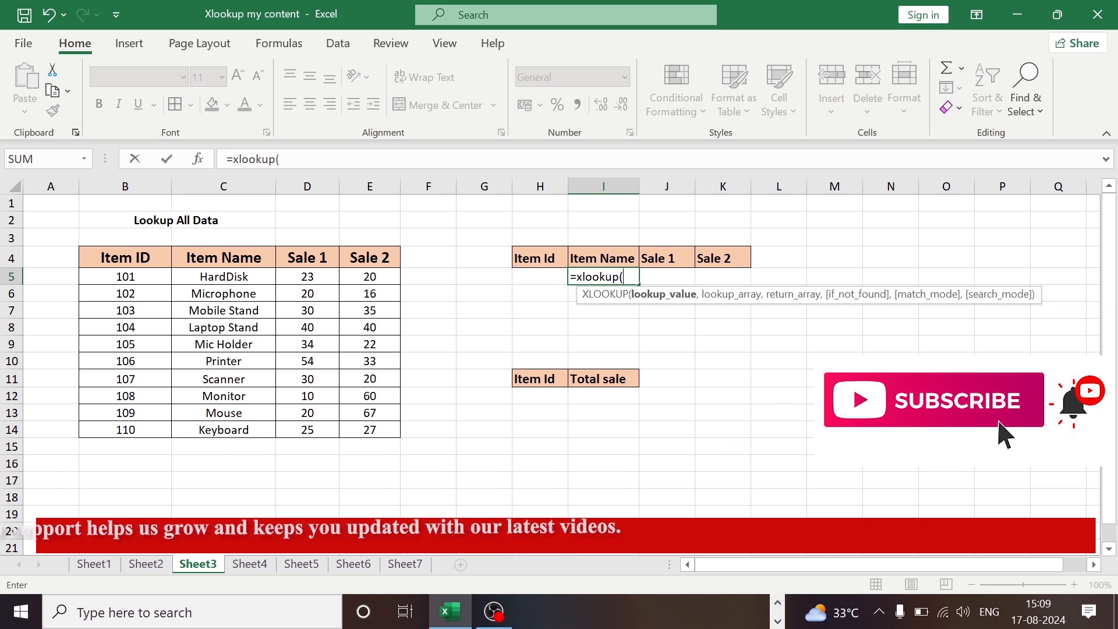
pyautogui.click(548, 279)
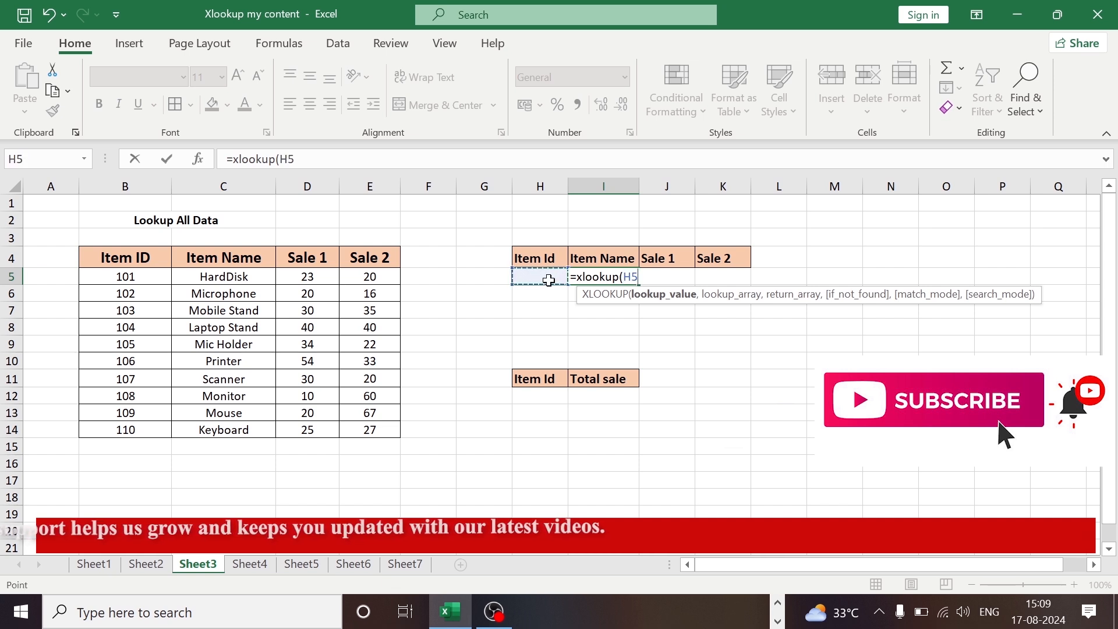
pyautogui.write(',')
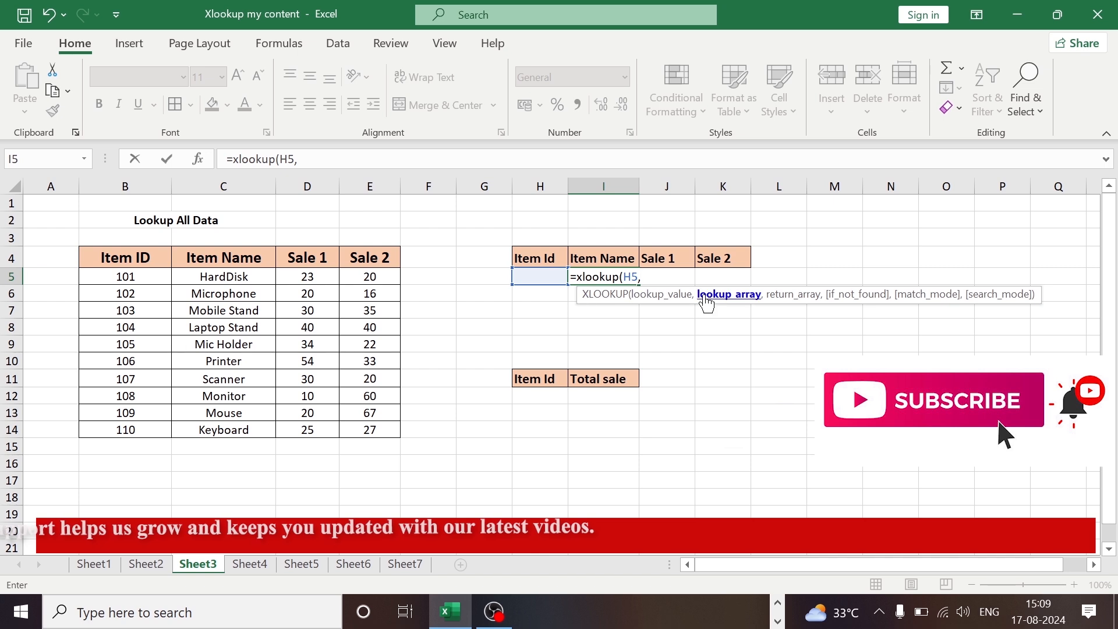
pyautogui.moveTo(124, 259); pyautogui.dragTo(114, 425)
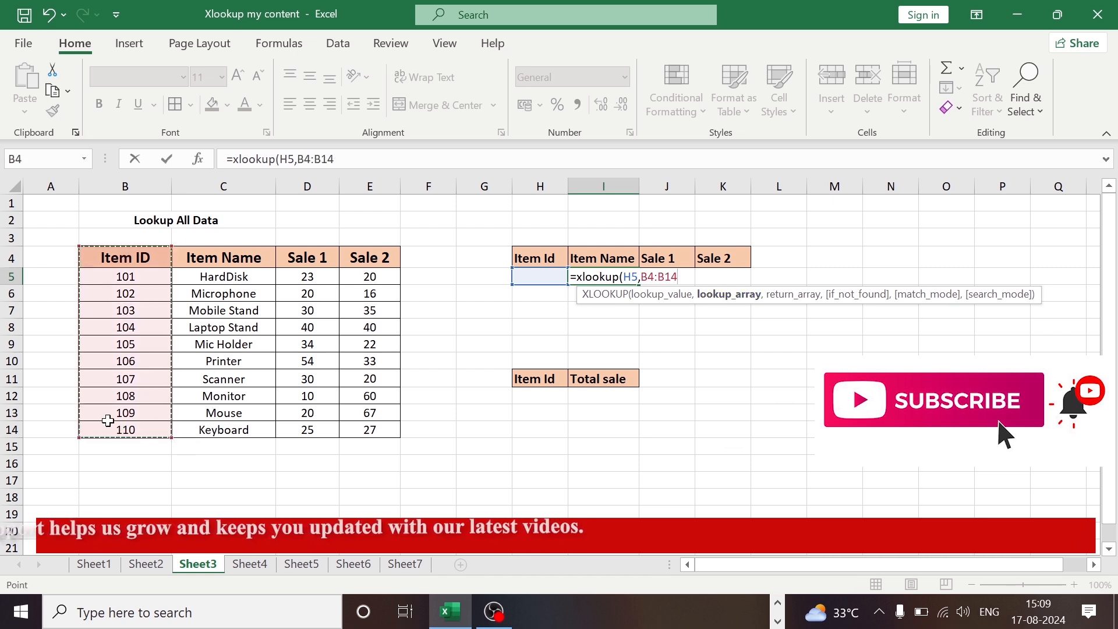
pyautogui.write(',')
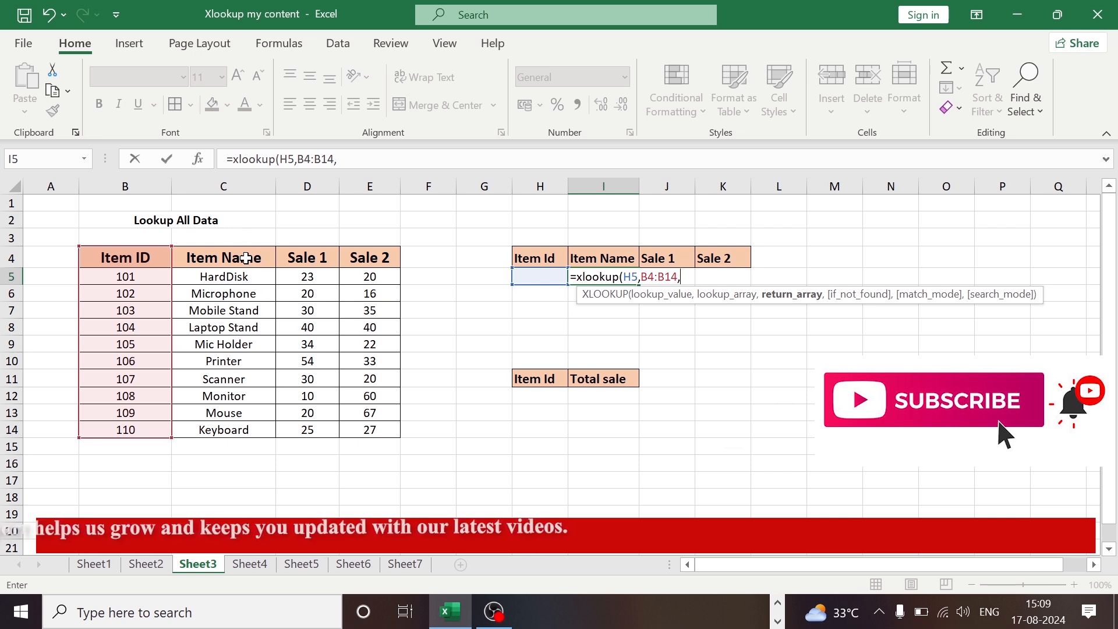
# Complete the XLOOKUP formula in I5 with C4:C14 as the return array and an empty if_not_found argument
pyautogui.moveTo(245, 255); pyautogui.dragTo(243, 447)
pyautogui.click(245, 429)
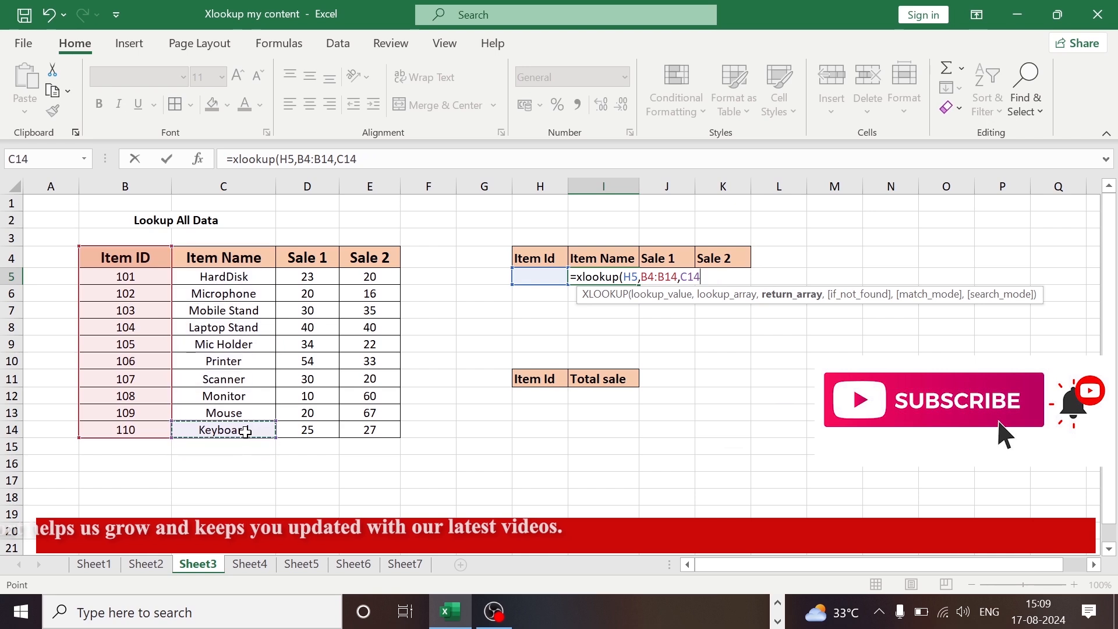
pyautogui.moveTo(239, 254); pyautogui.dragTo(225, 429)
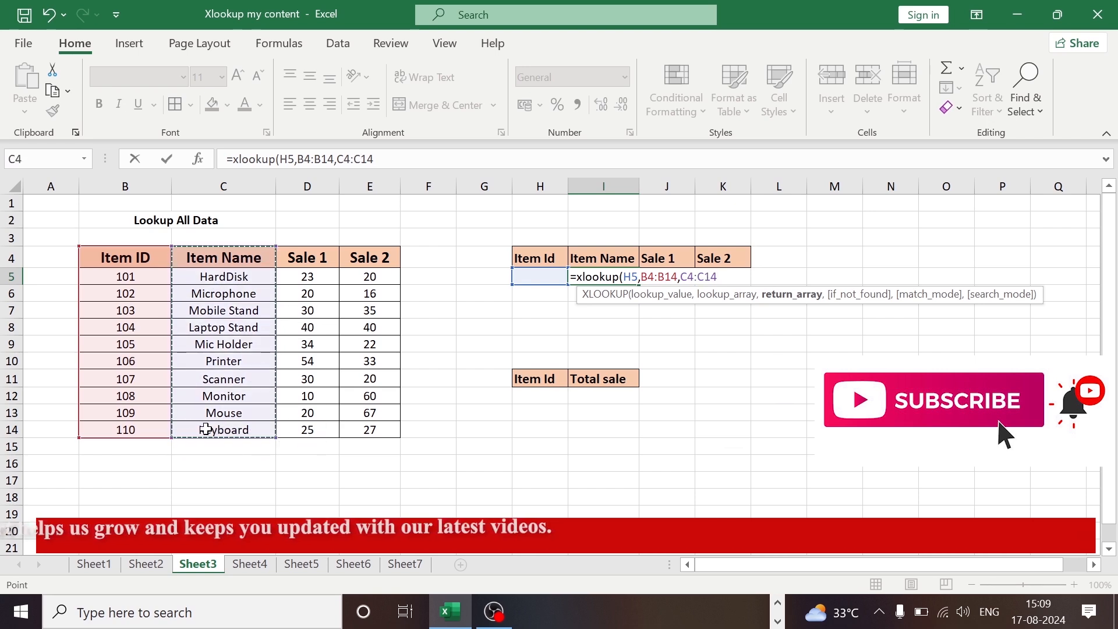
pyautogui.write(',')
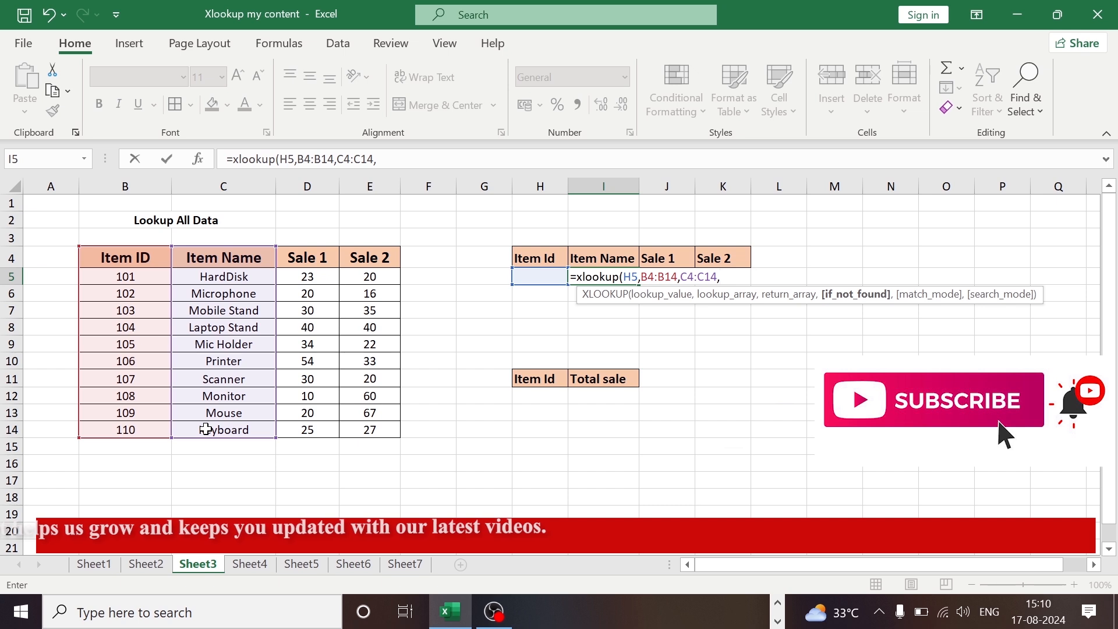
pyautogui.write(')')
pyautogui.press('Return')
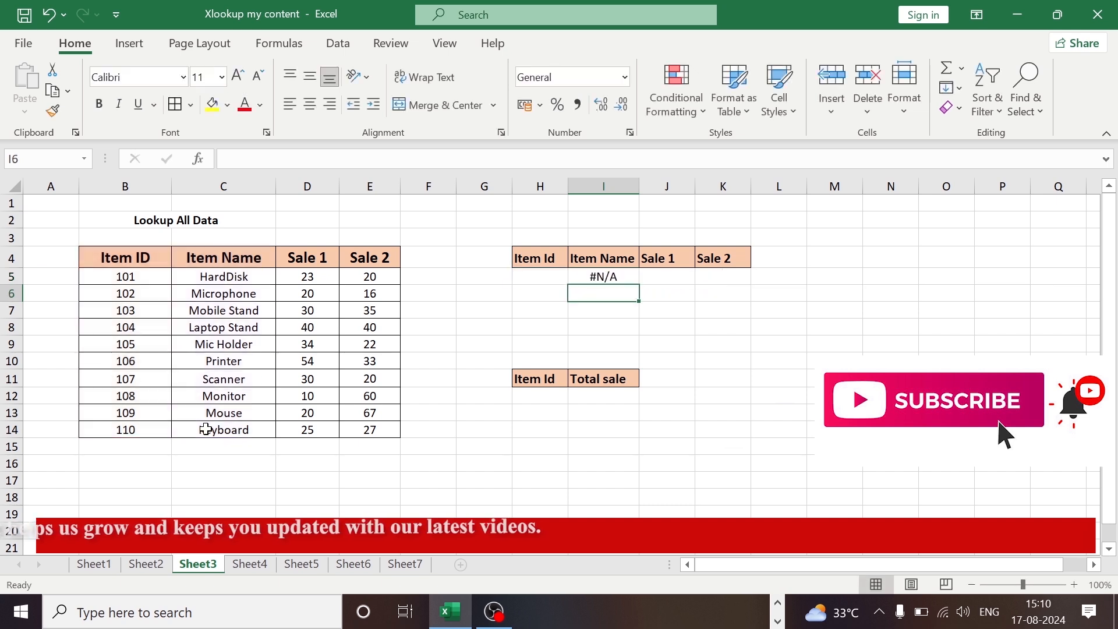
# Enter item ID 104 in H5 as the lookup value
pyautogui.click(523, 276)
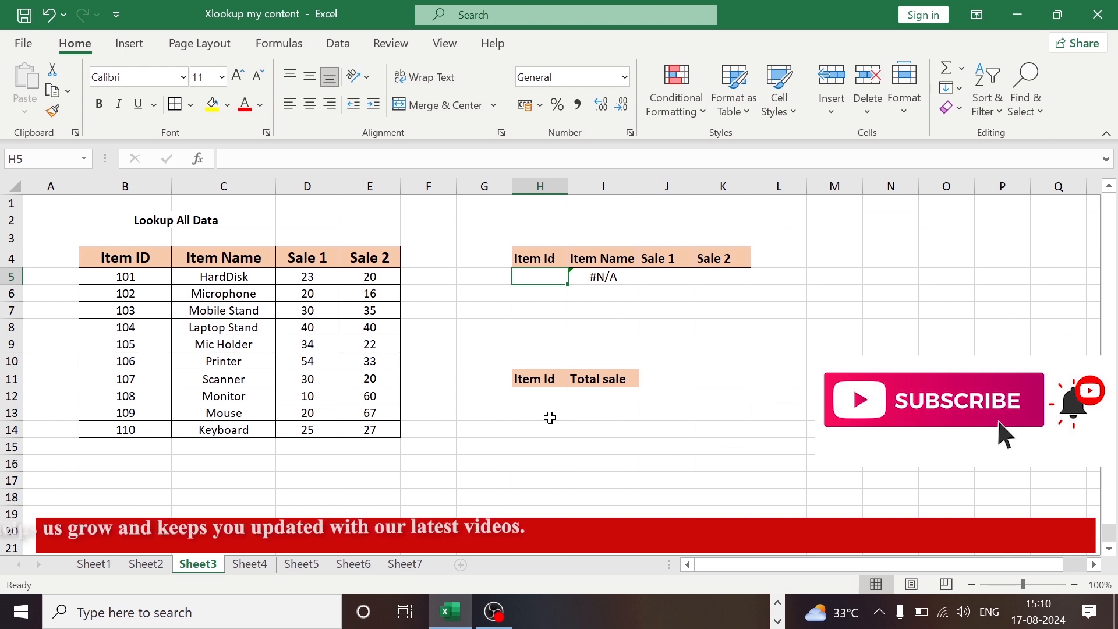
pyautogui.write('104')
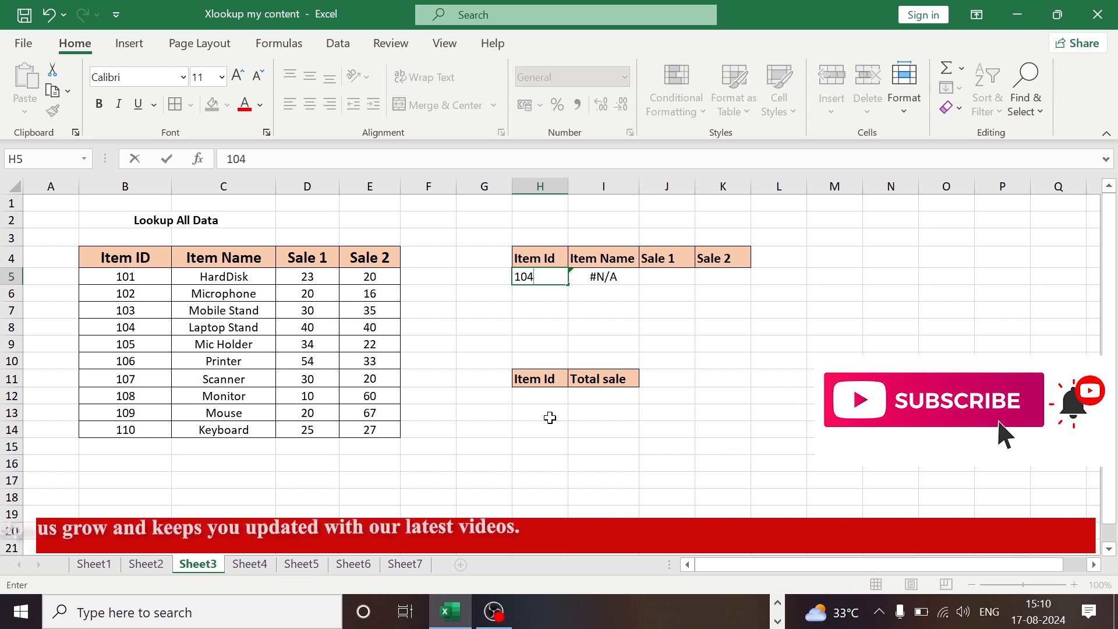
pyautogui.press('Return')
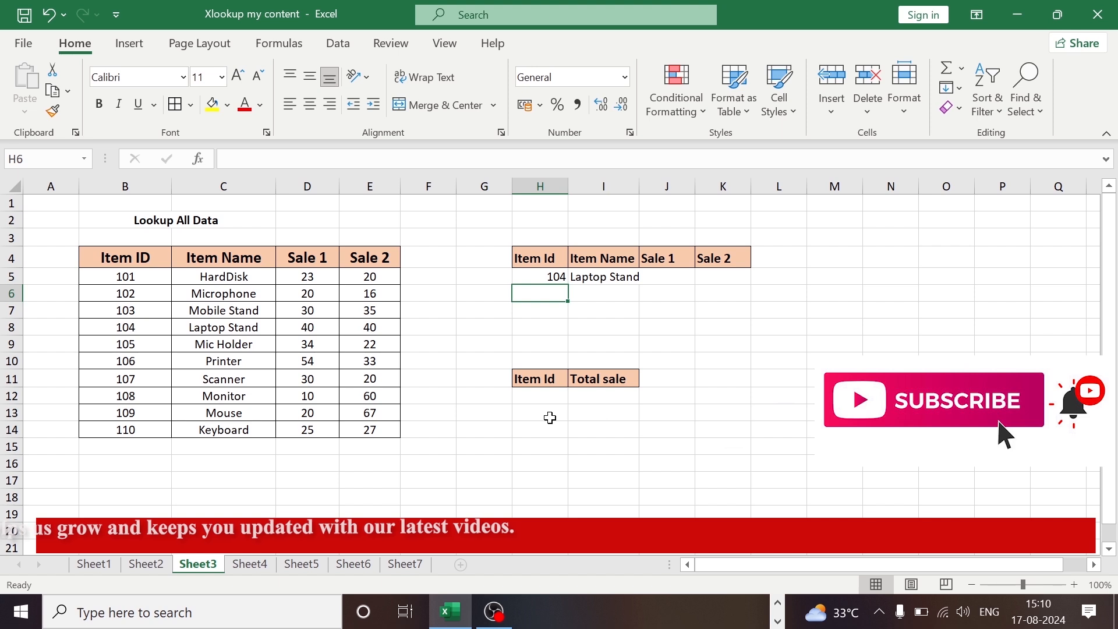
# Fill the XLOOKUP formula from I5 across to K5 and widen column I slightly to fit the item name
pyautogui.click(588, 278)
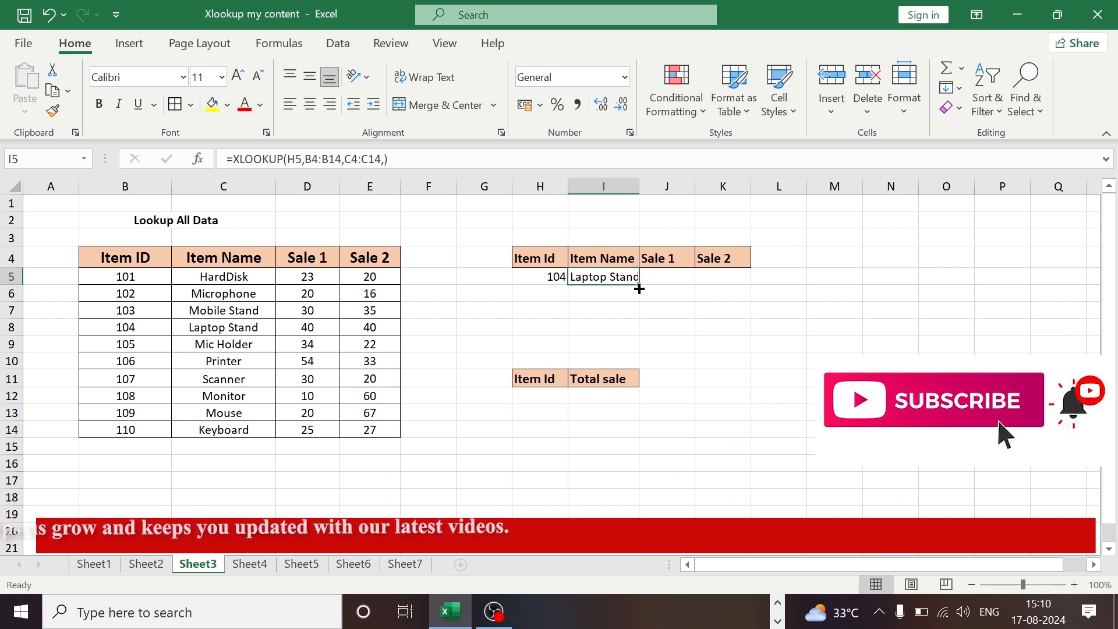
pyautogui.moveTo(639, 288); pyautogui.dragTo(741, 295)
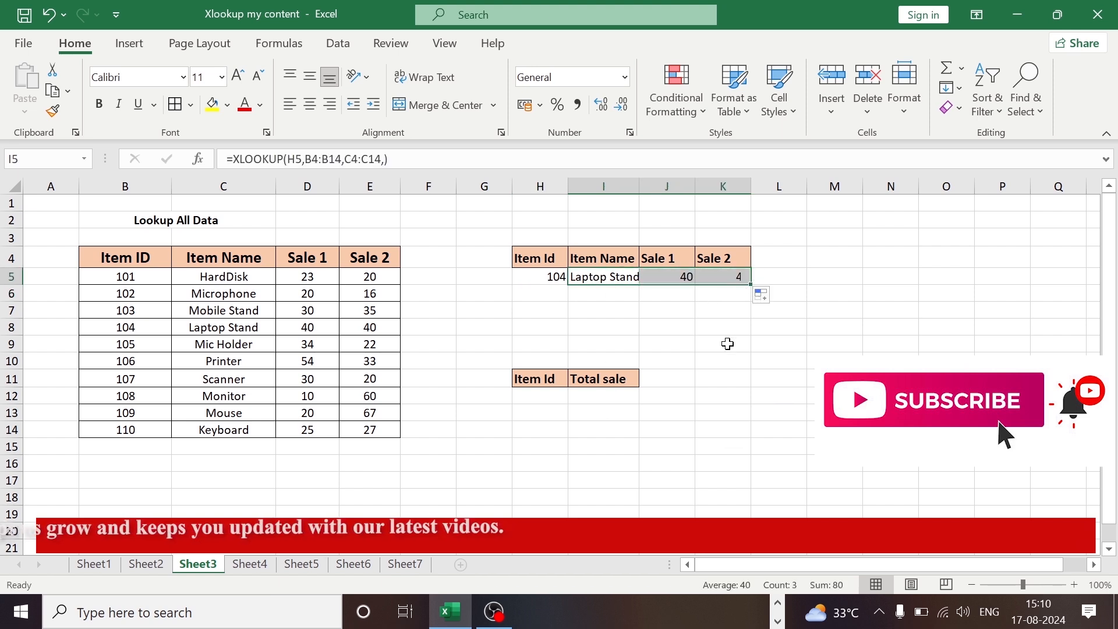
pyautogui.click(724, 376)
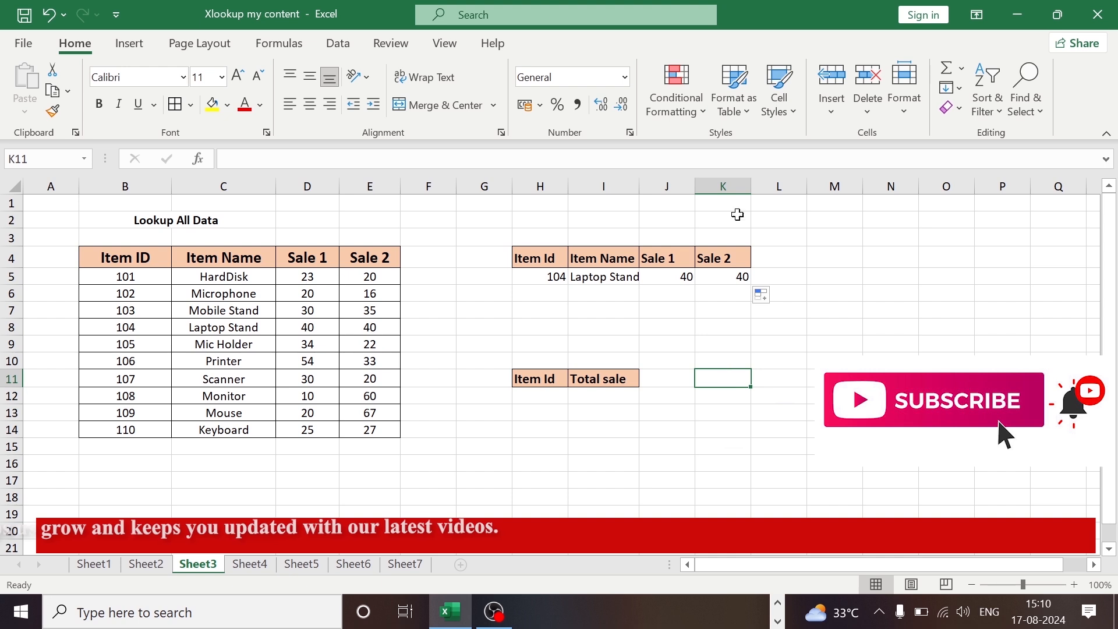
pyautogui.moveTo(643, 185); pyautogui.dragTo(662, 179)
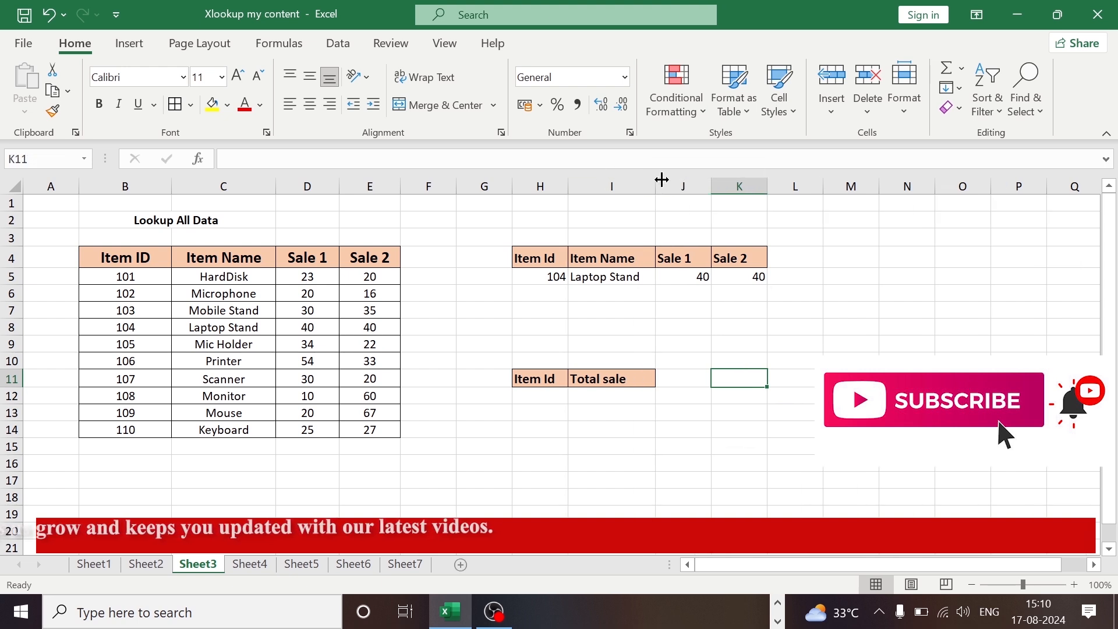
pyautogui.click(798, 346)
pyautogui.click(550, 295)
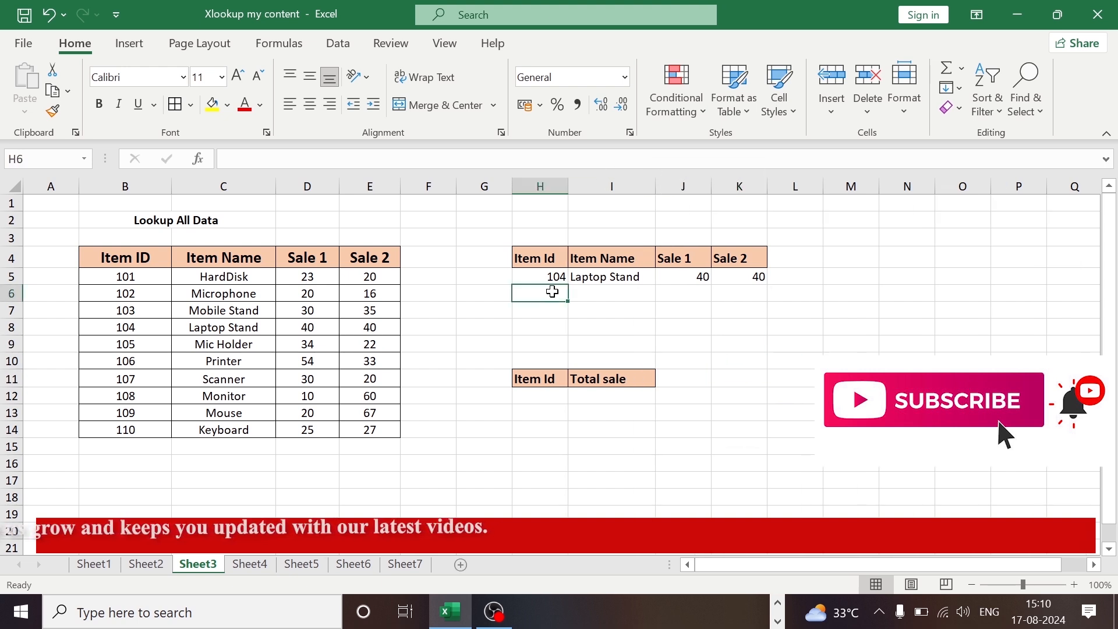
pyautogui.click(550, 281)
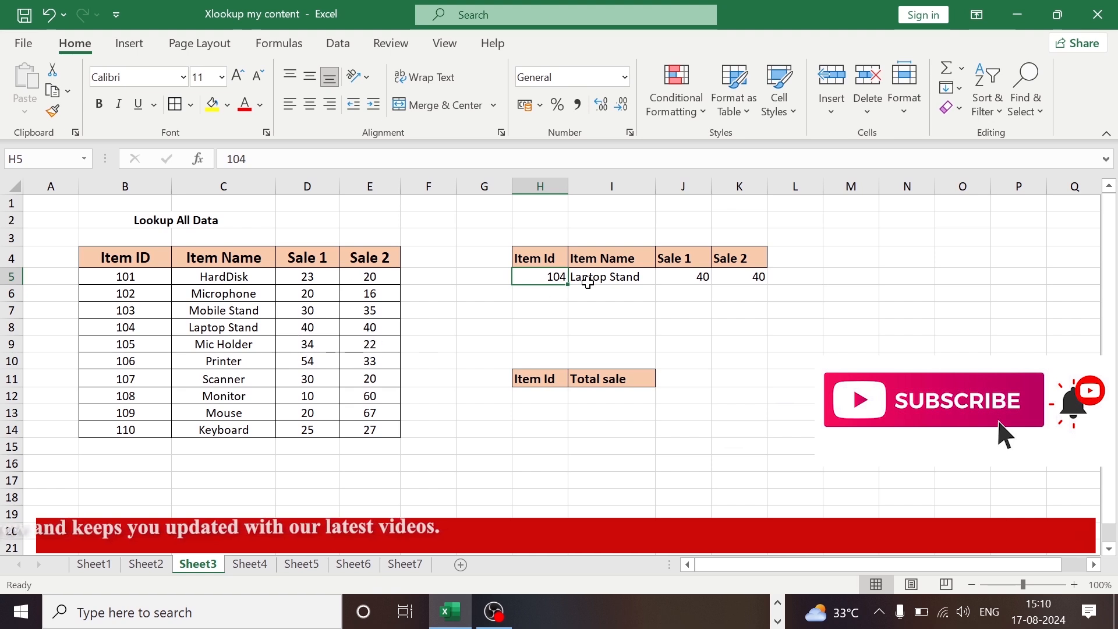
pyautogui.click(632, 306)
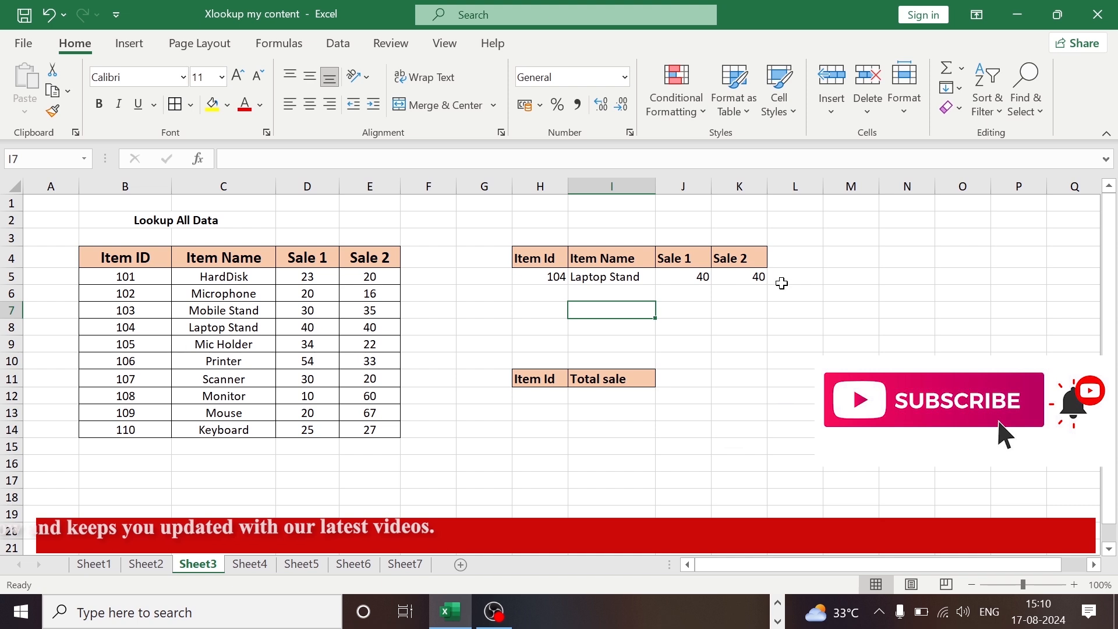
# Change the lookup item ID in H5 to 108
pyautogui.click(553, 276)
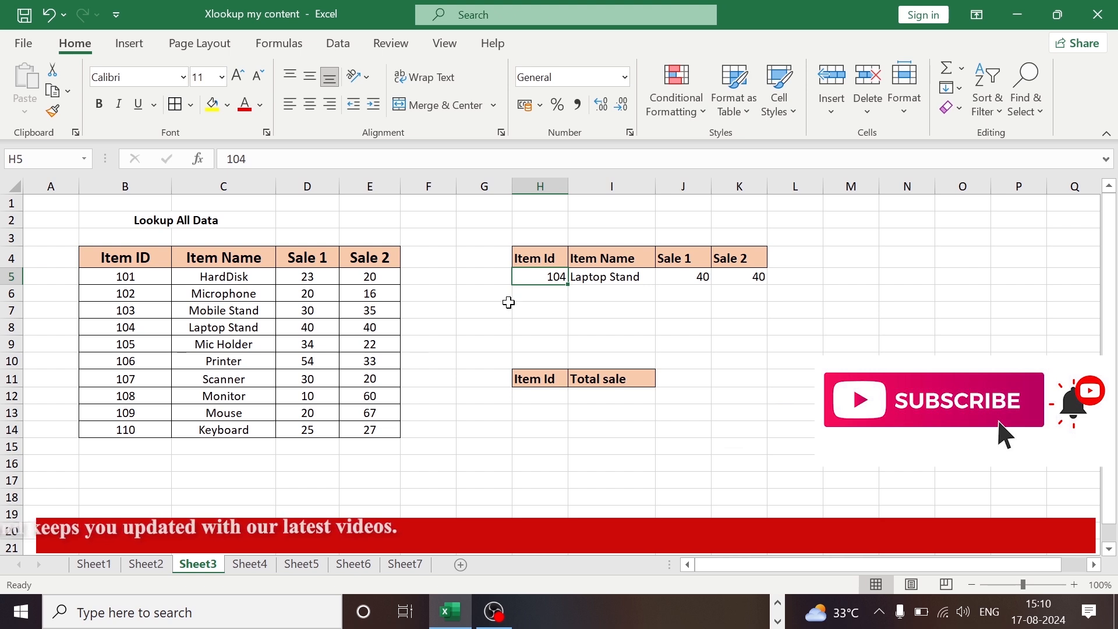
pyautogui.write('10')
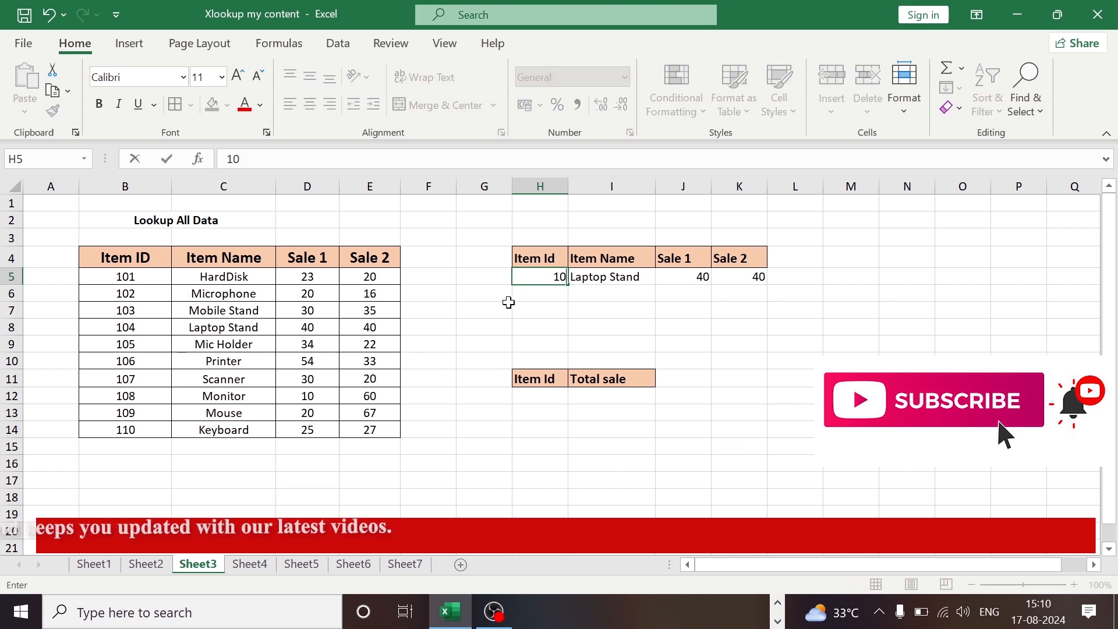
pyautogui.press('Return')
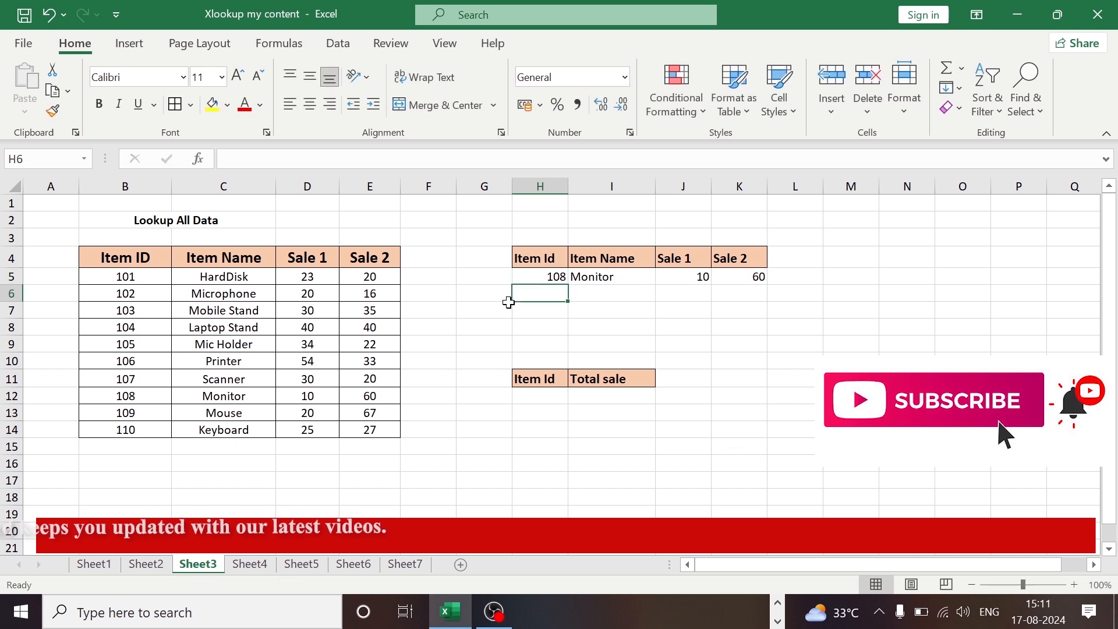
# Check the item name and both sale values in item 108's source row against the lookup results in row 5
pyautogui.click(149, 393)
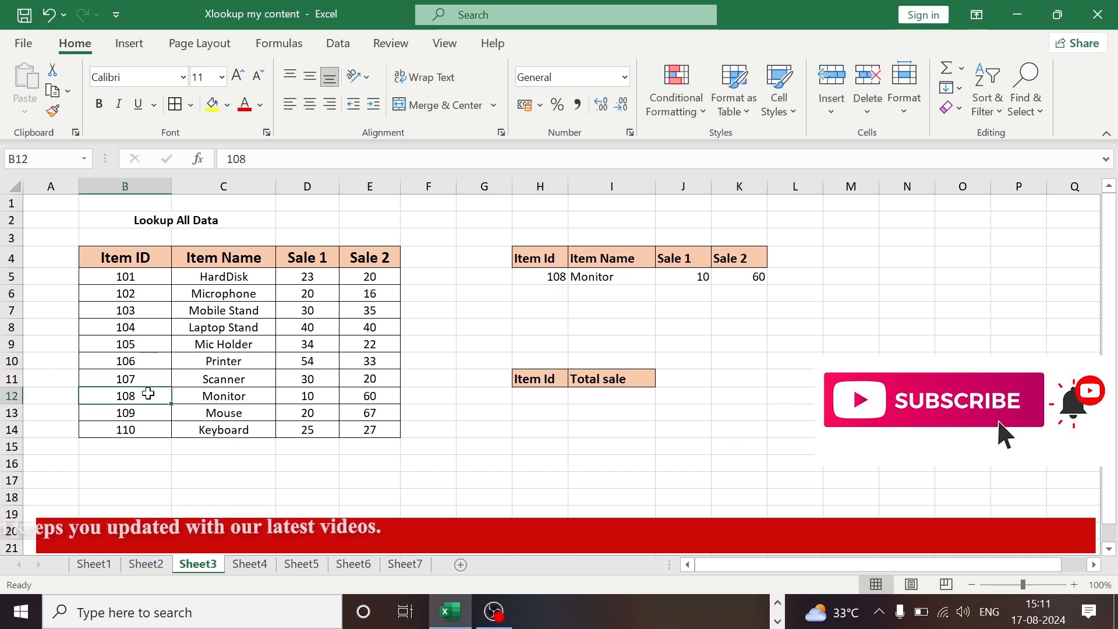
pyautogui.click(214, 396)
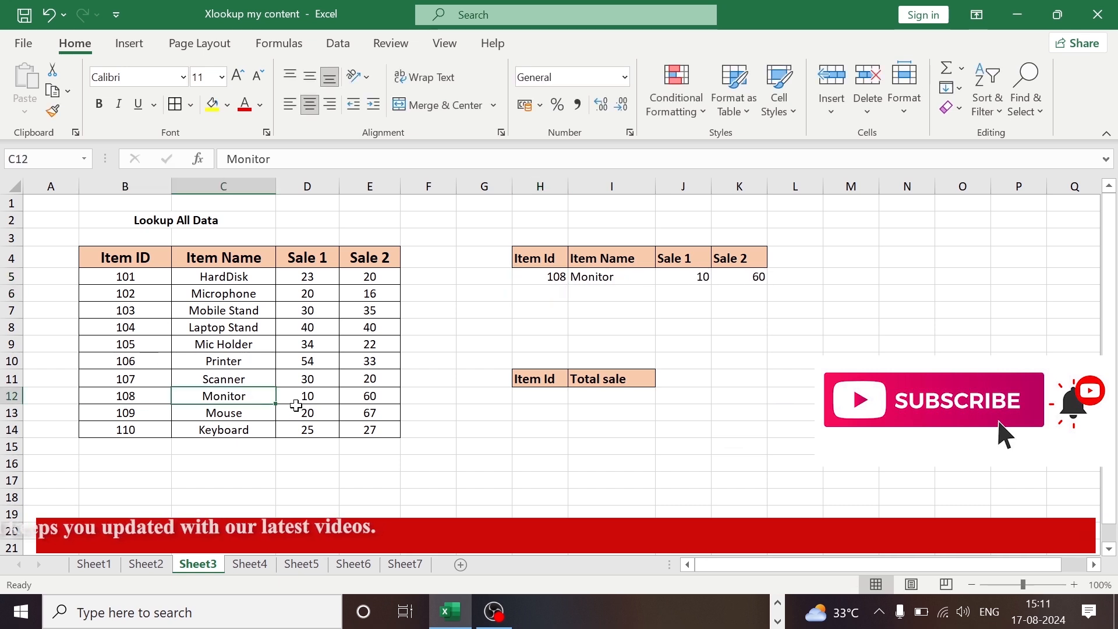
pyautogui.click(313, 395)
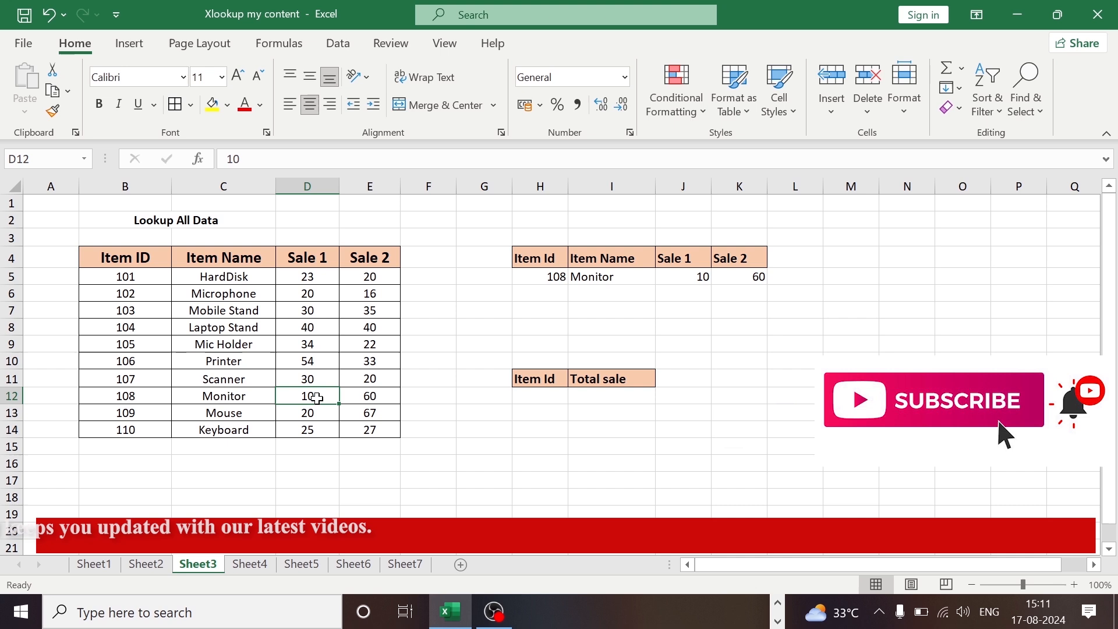
pyautogui.click(360, 400)
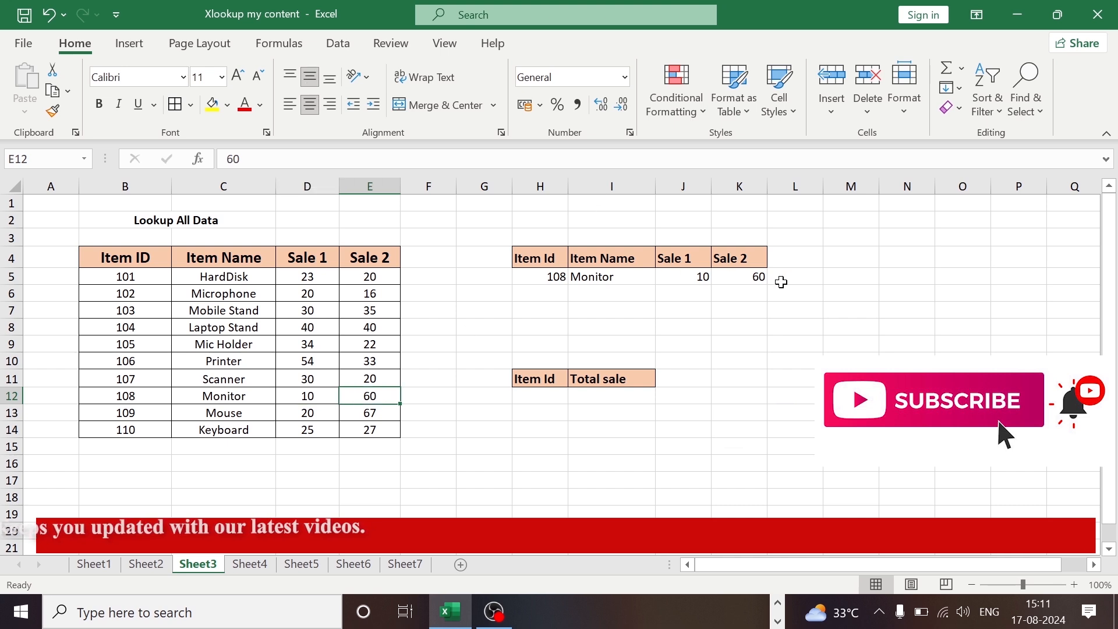
pyautogui.click(707, 372)
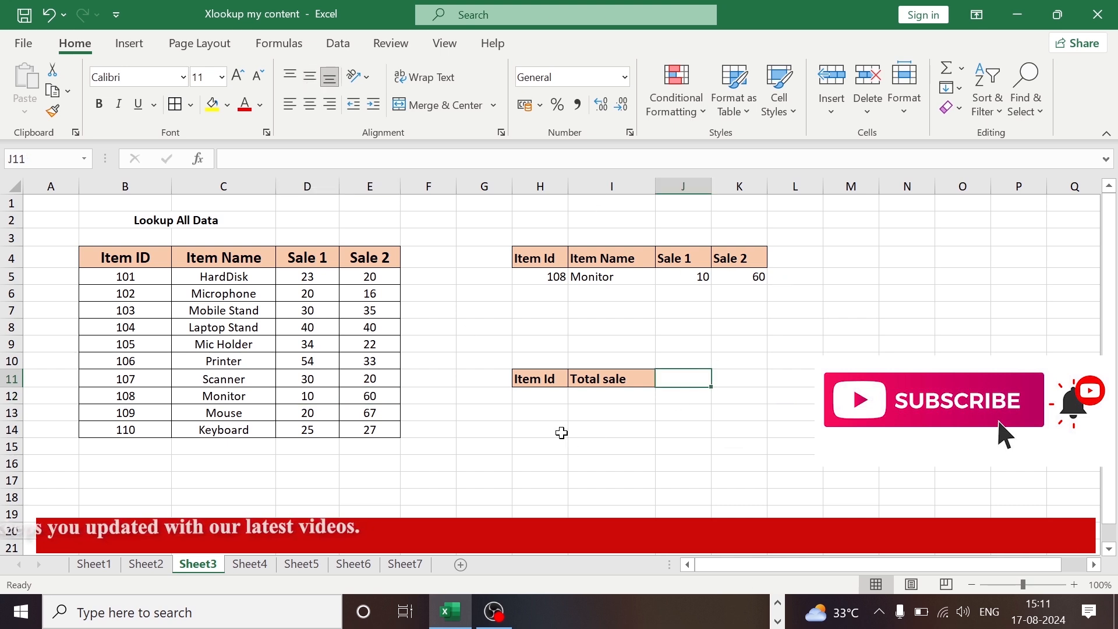
# Start an XLOOKUP formula in I12 under Total sale with H12 as the lookup value and B4:B14 as the lookup array
pyautogui.click(622, 412)
pyautogui.click(604, 396)
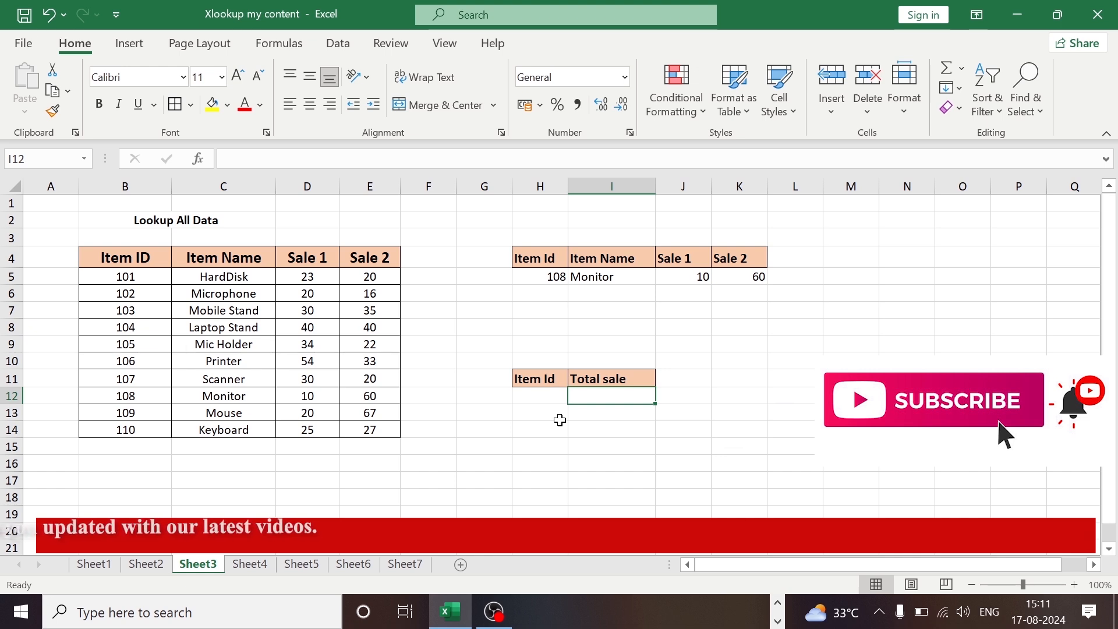
pyautogui.write('=')
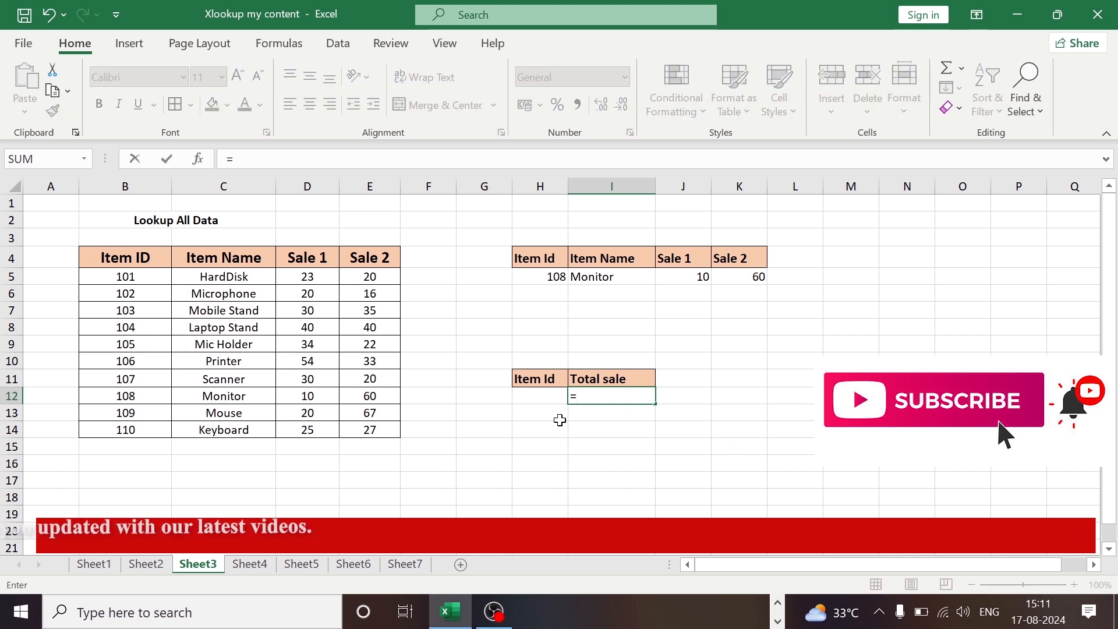
pyautogui.write('xl')
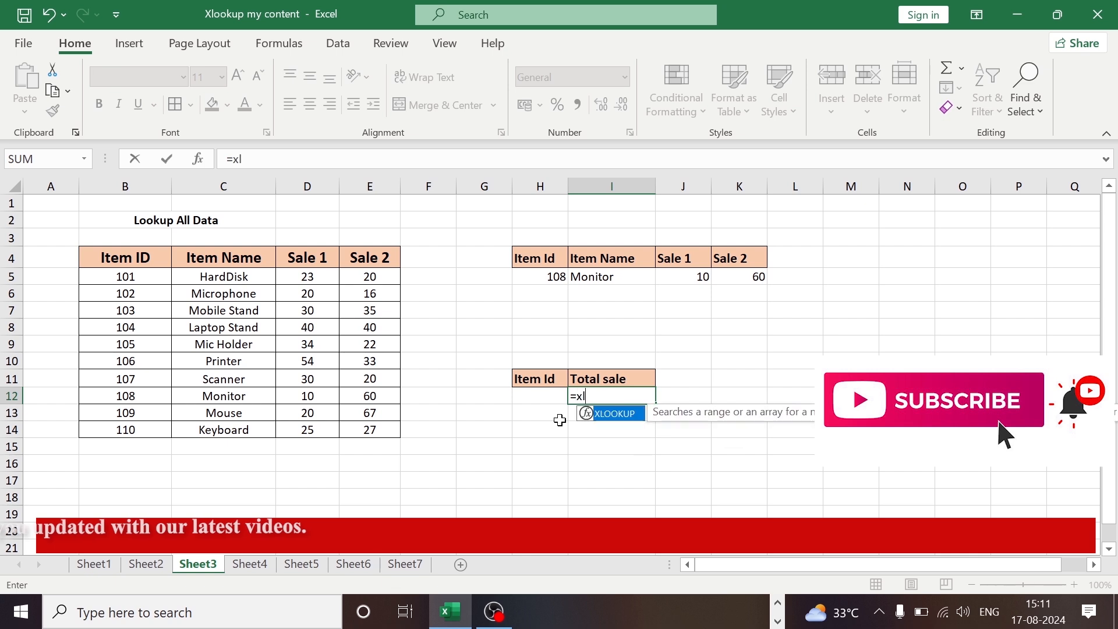
pyautogui.write('ookup')
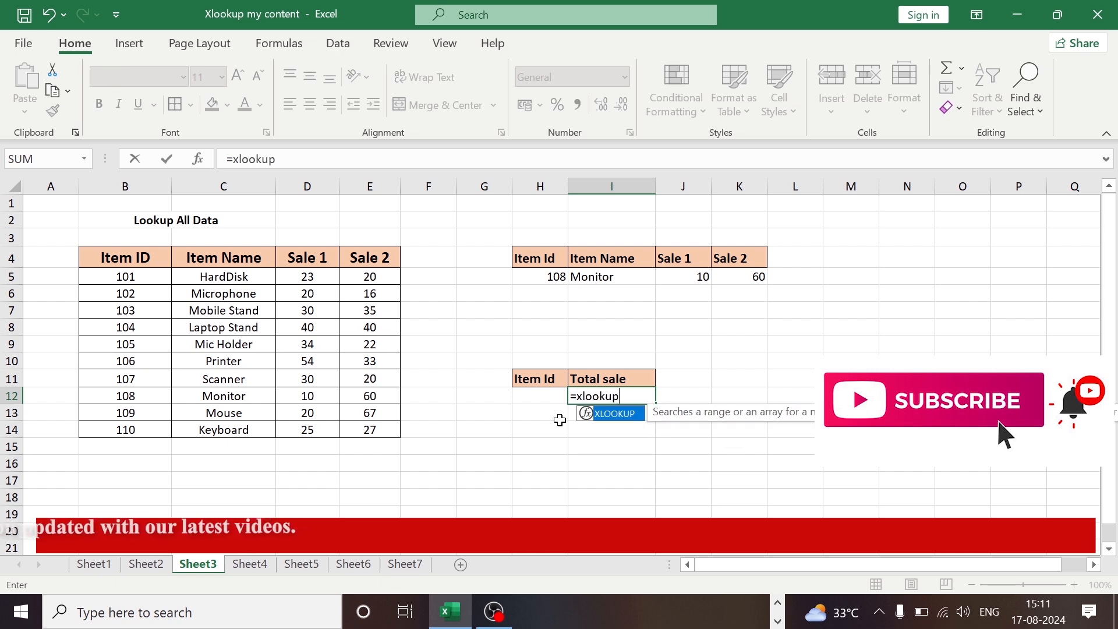
pyautogui.write('(')
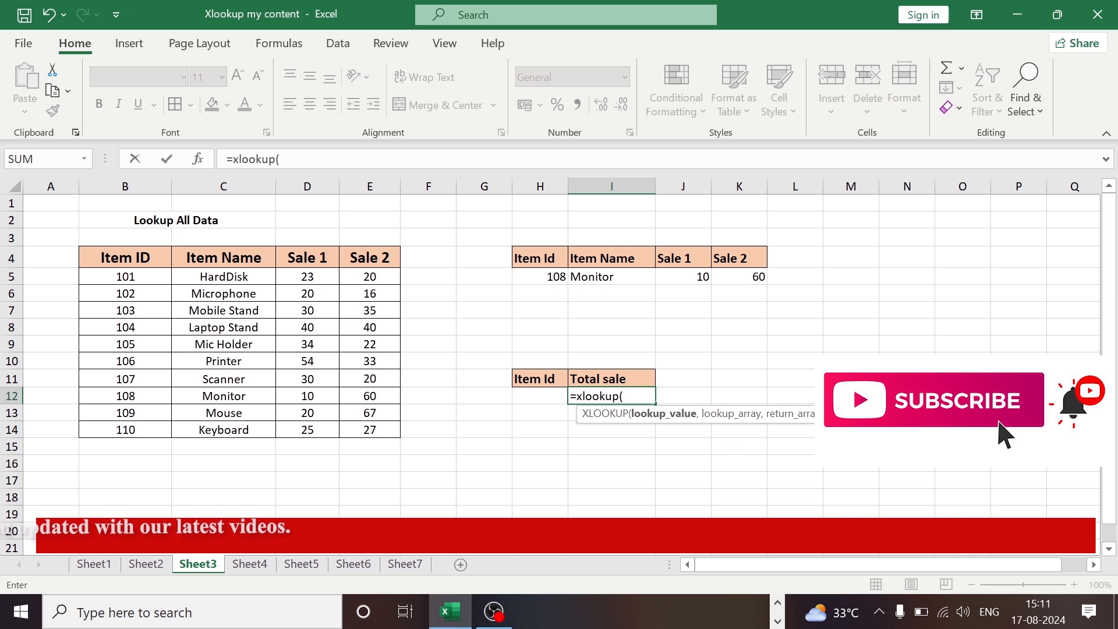
pyautogui.click(540, 394)
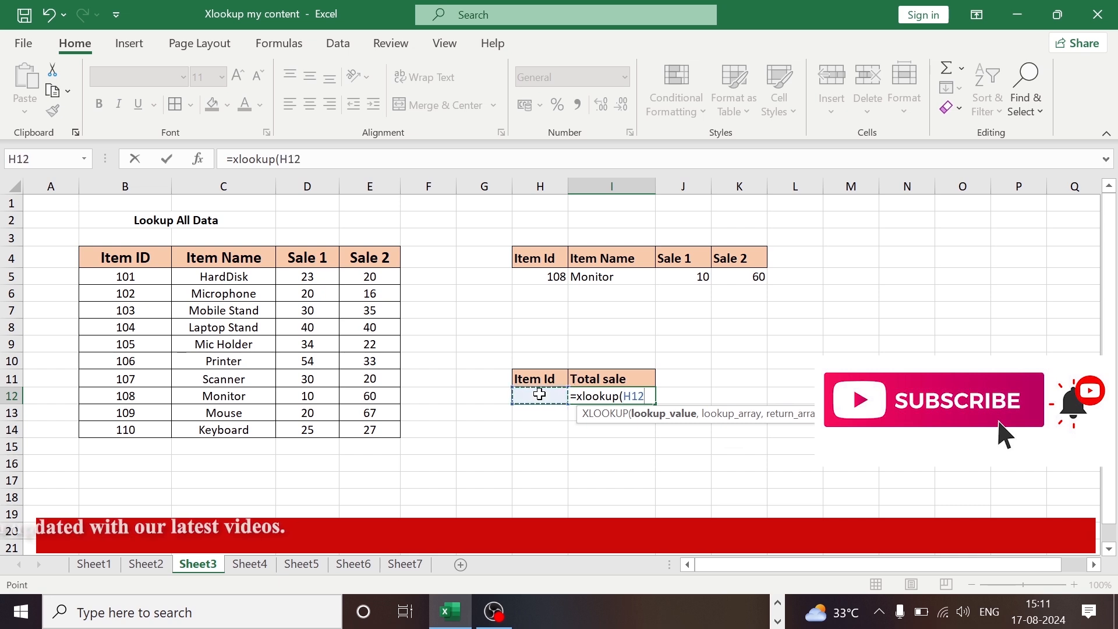
pyautogui.write(',')
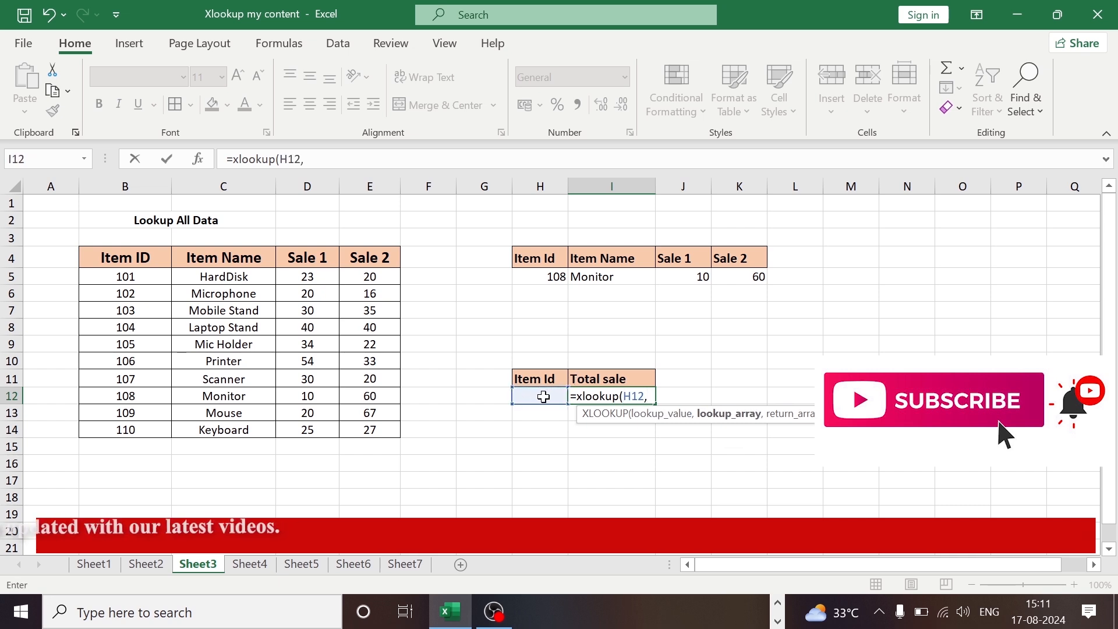
pyautogui.moveTo(129, 258); pyautogui.dragTo(134, 434)
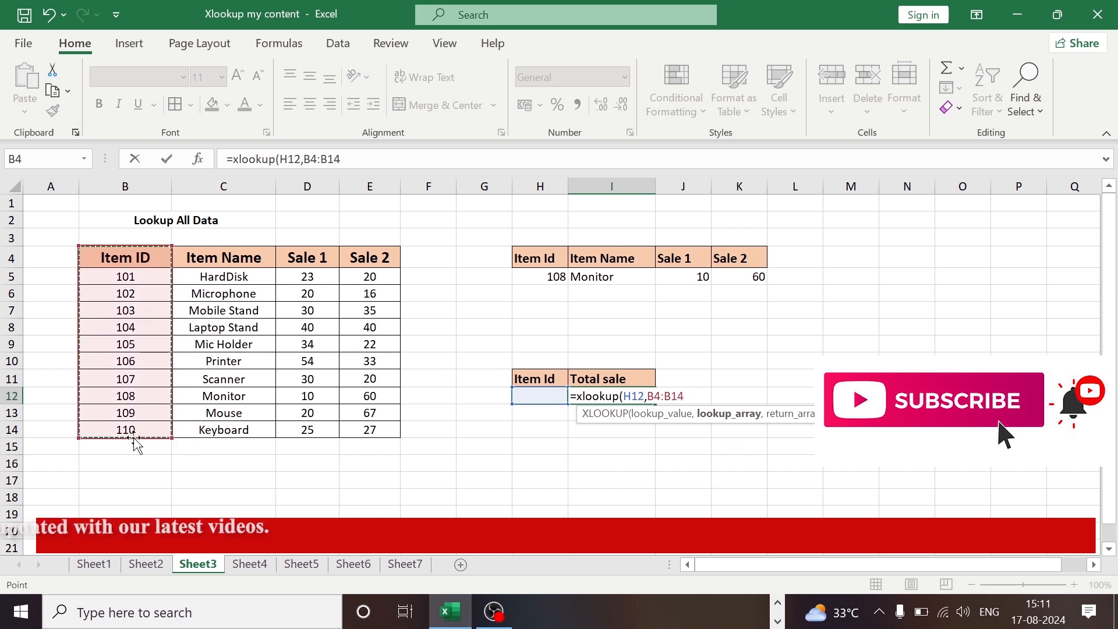
pyautogui.write(',')
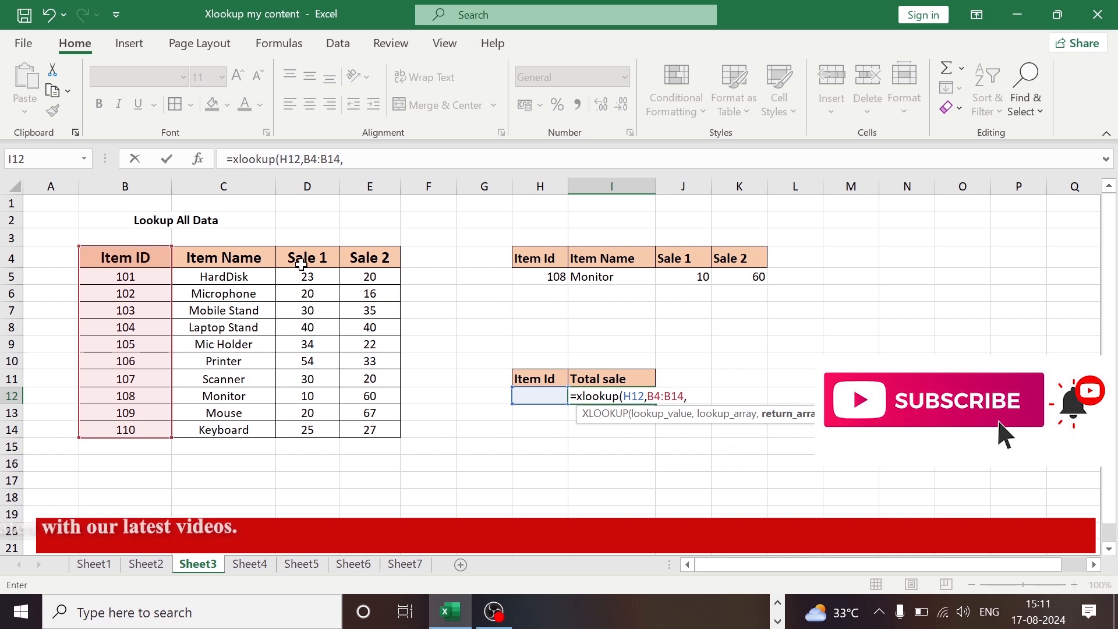
# Complete the XLOOKUP formula in I12 with the sum of both sale columns, D4:D14+E4:E14, as the return array
pyautogui.moveTo(308, 254); pyautogui.dragTo(314, 426)
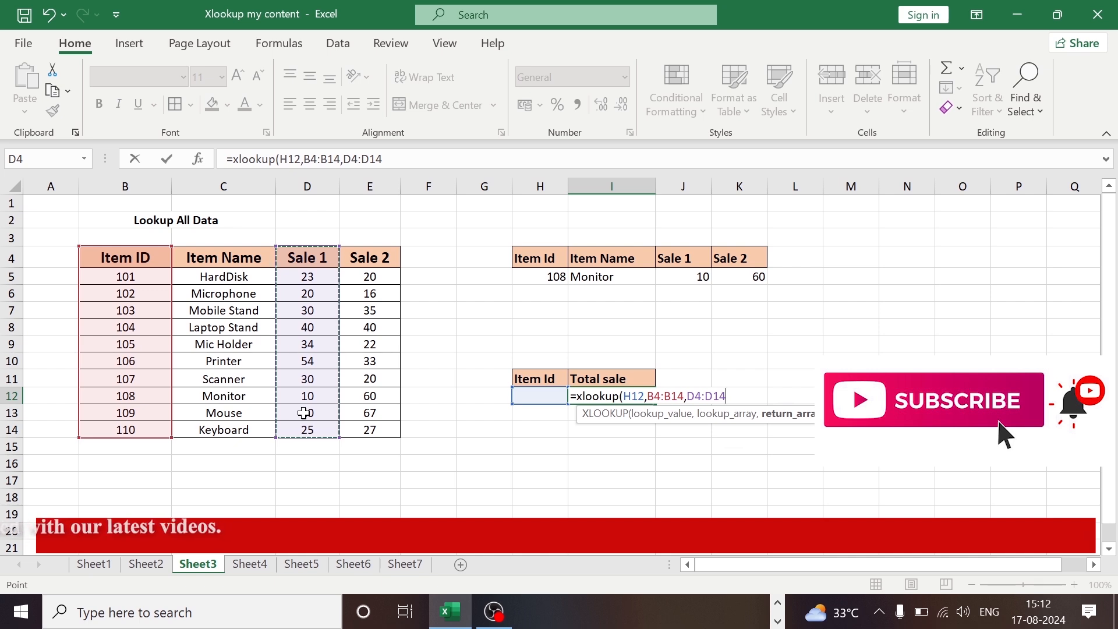
pyautogui.write('+')
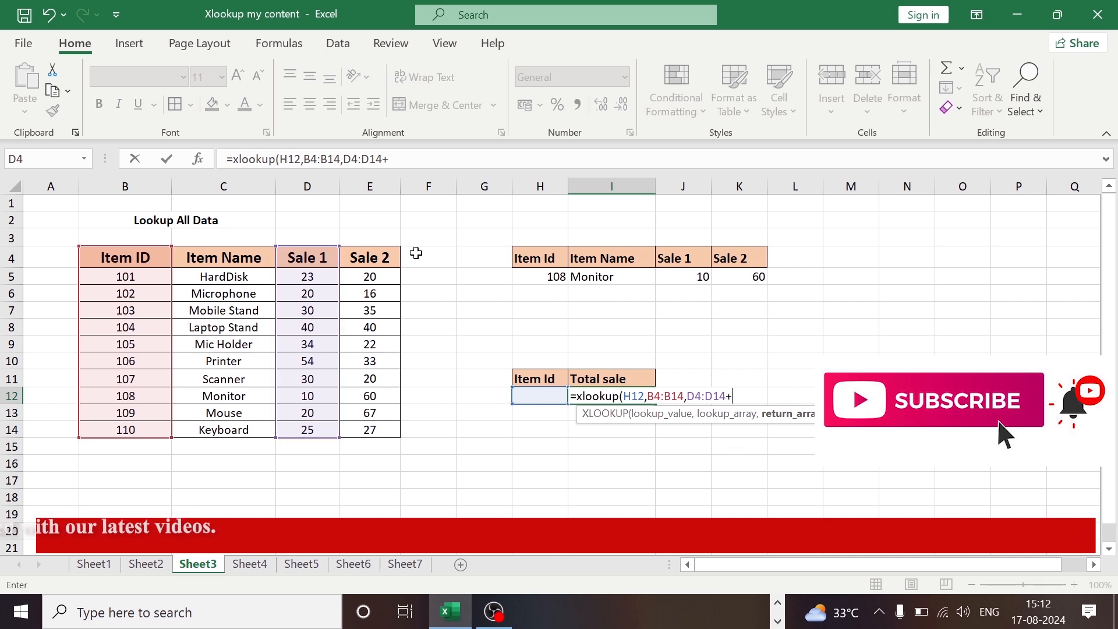
pyautogui.moveTo(374, 255); pyautogui.dragTo(380, 429)
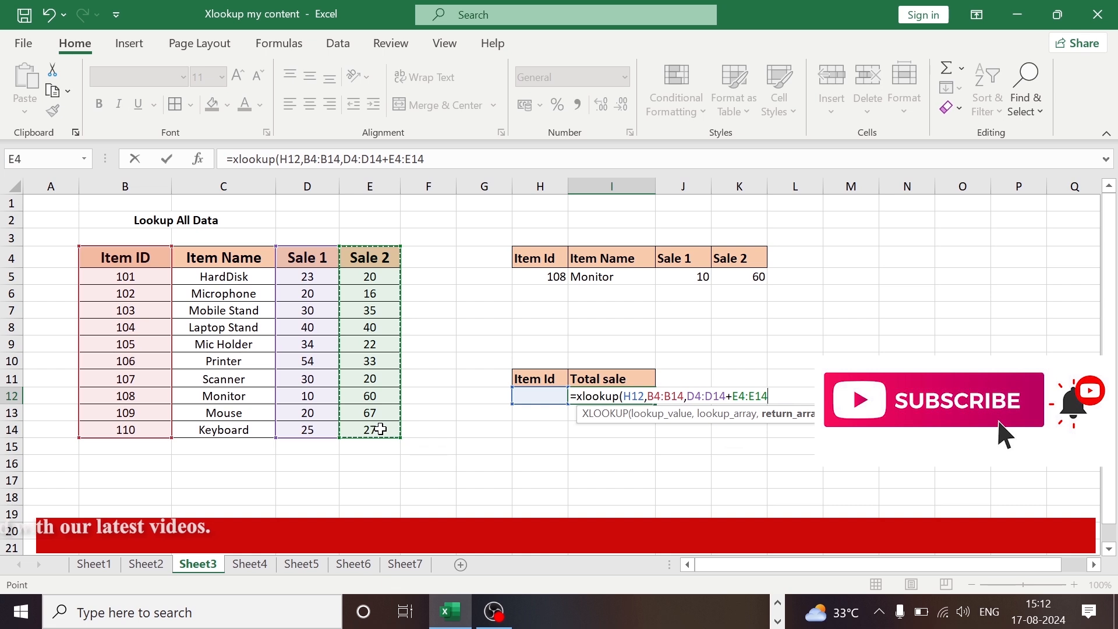
pyautogui.write(')')
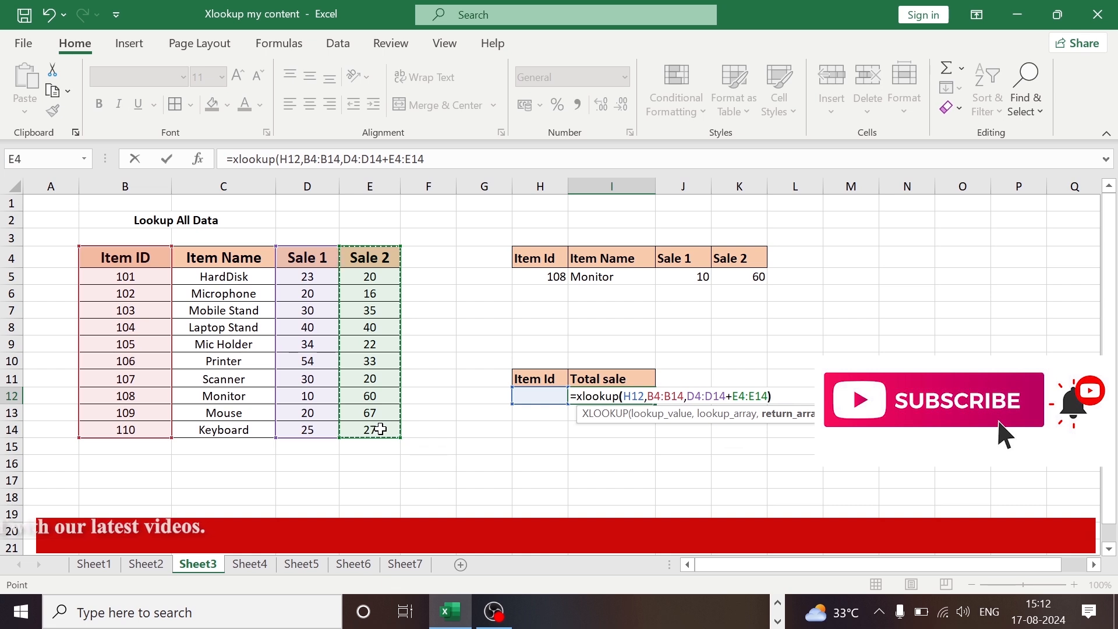
pyautogui.press('Return')
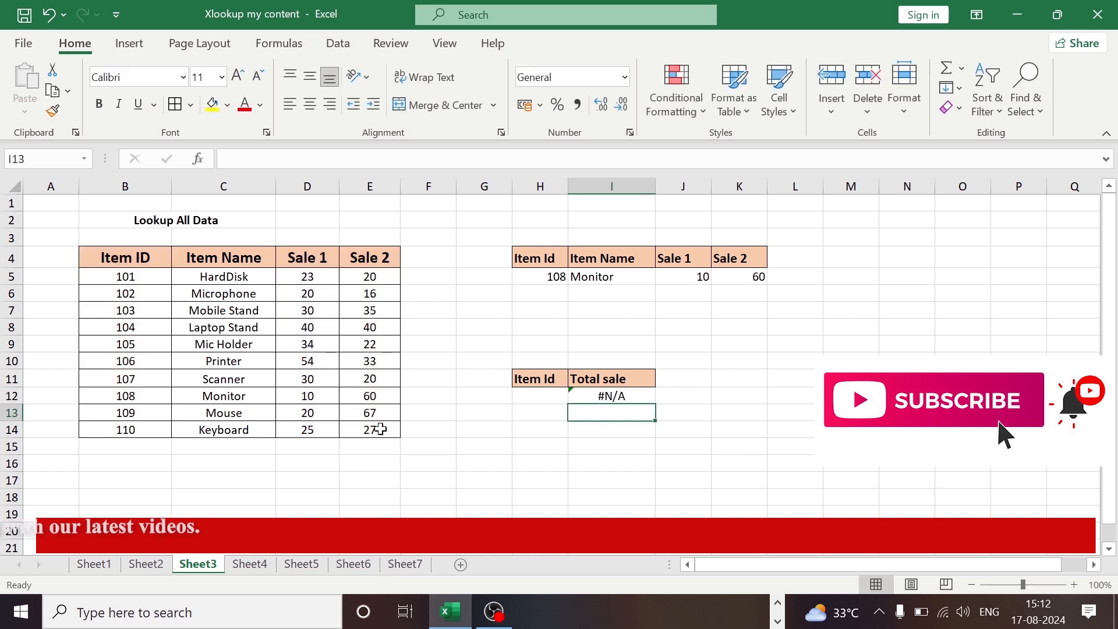
# Enter item ID 105 in H12 as the lookup value for the total sale
pyautogui.click(532, 394)
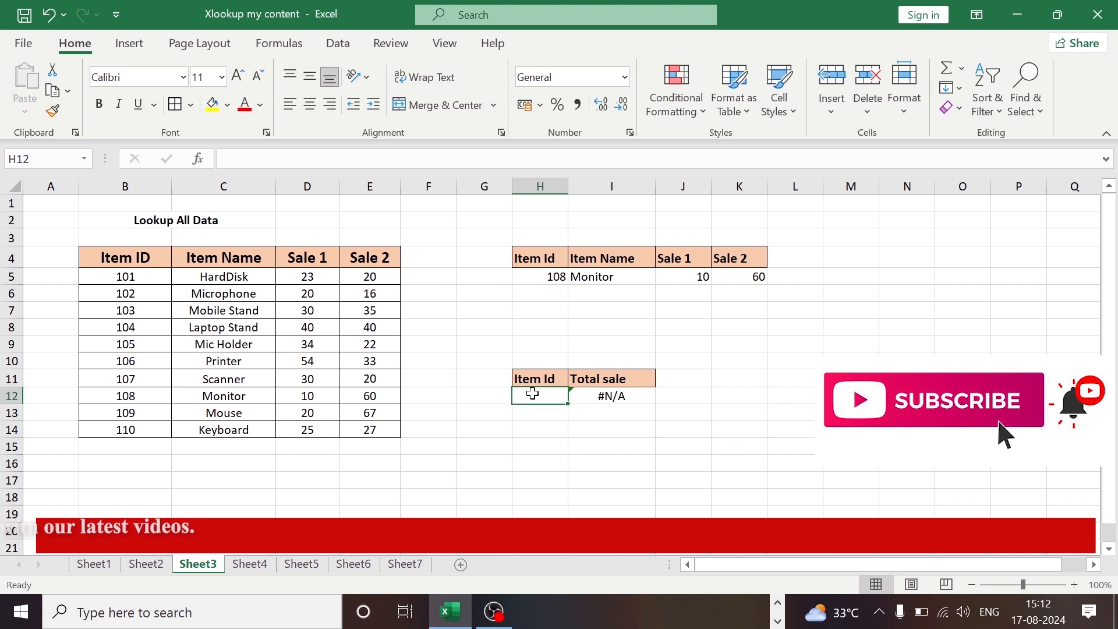
pyautogui.write('105')
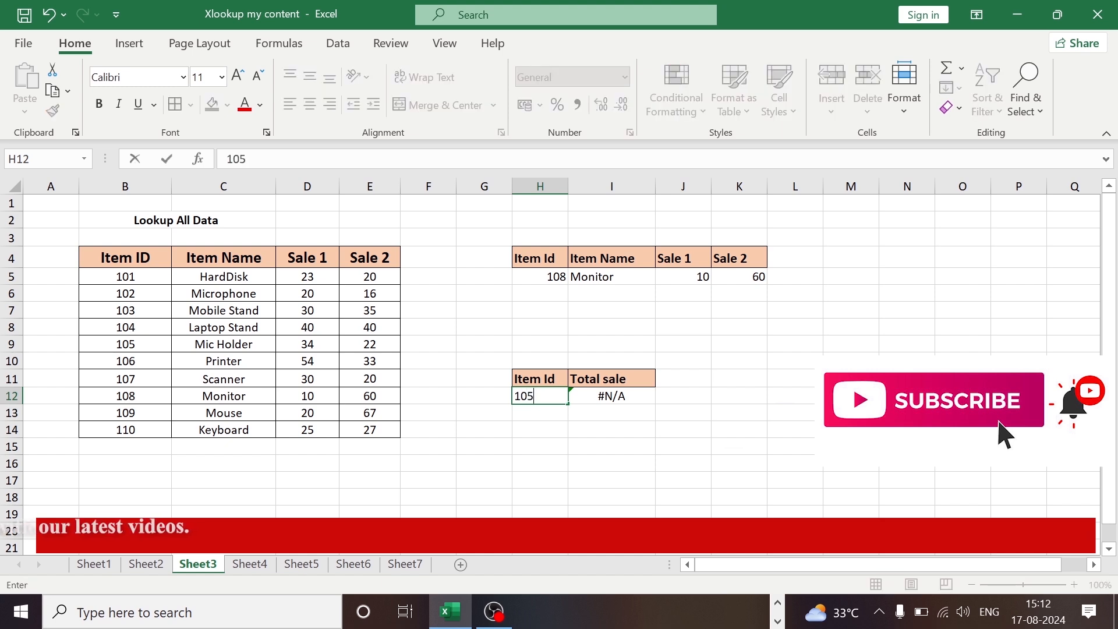
pyautogui.press('Return')
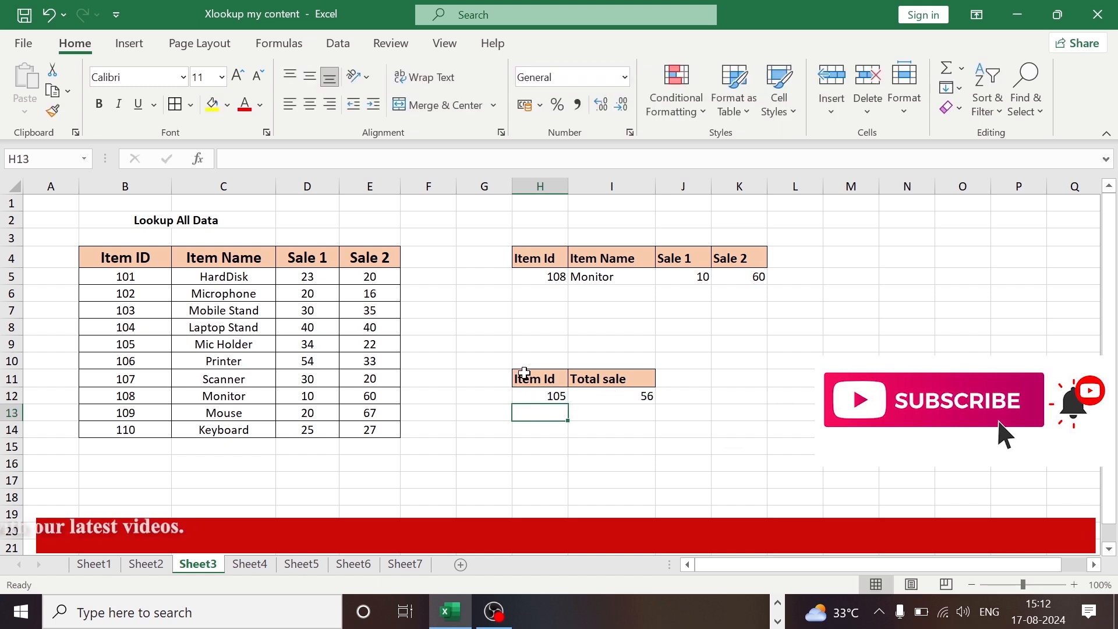
# Check item 105's Sale 1 and Sale 2 values in the source table against the total sale formula in I12
pyautogui.click(205, 349)
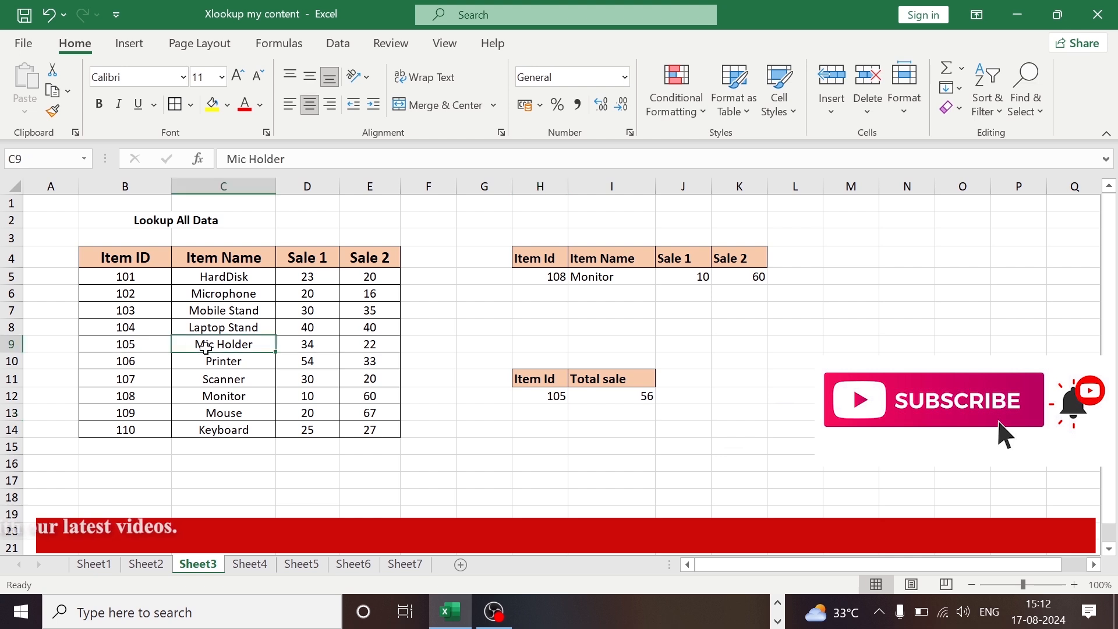
pyautogui.click(300, 346)
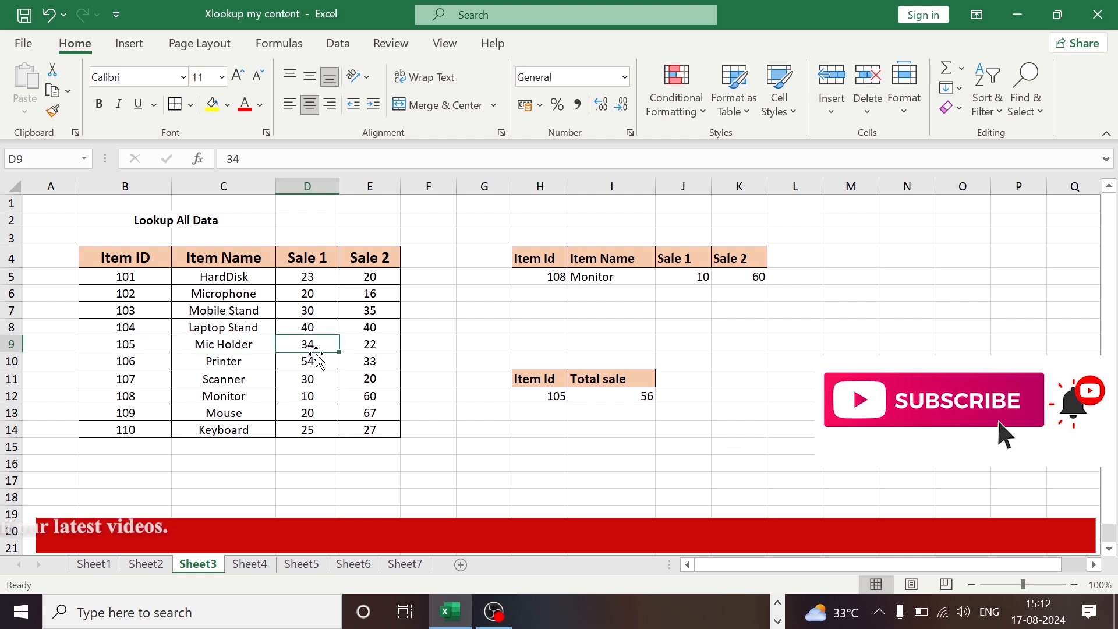
pyautogui.click(371, 354)
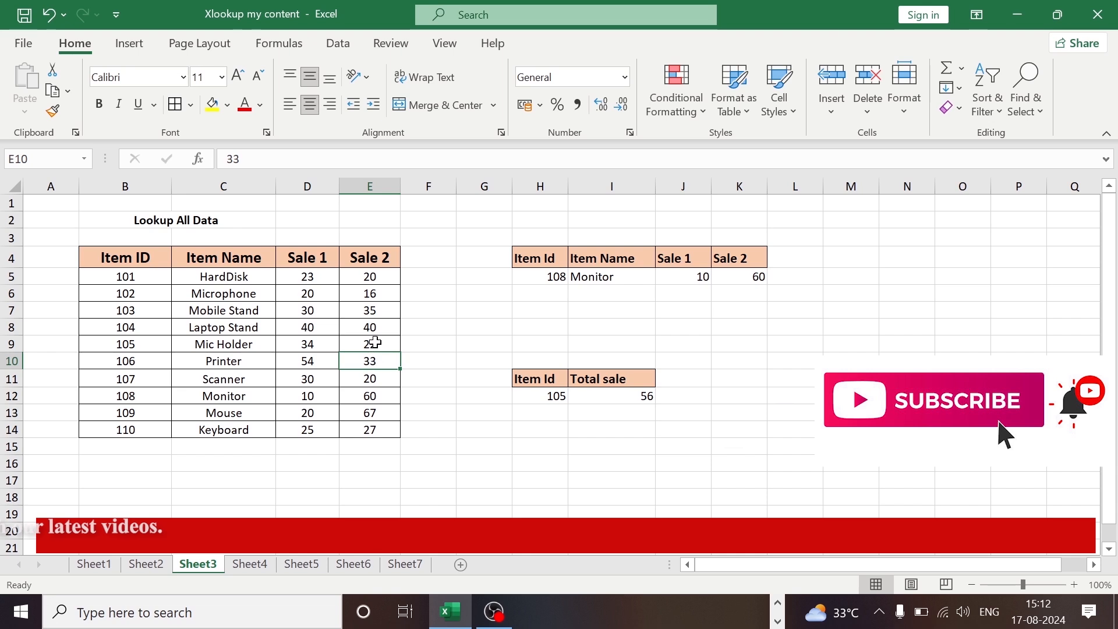
pyautogui.click(369, 344)
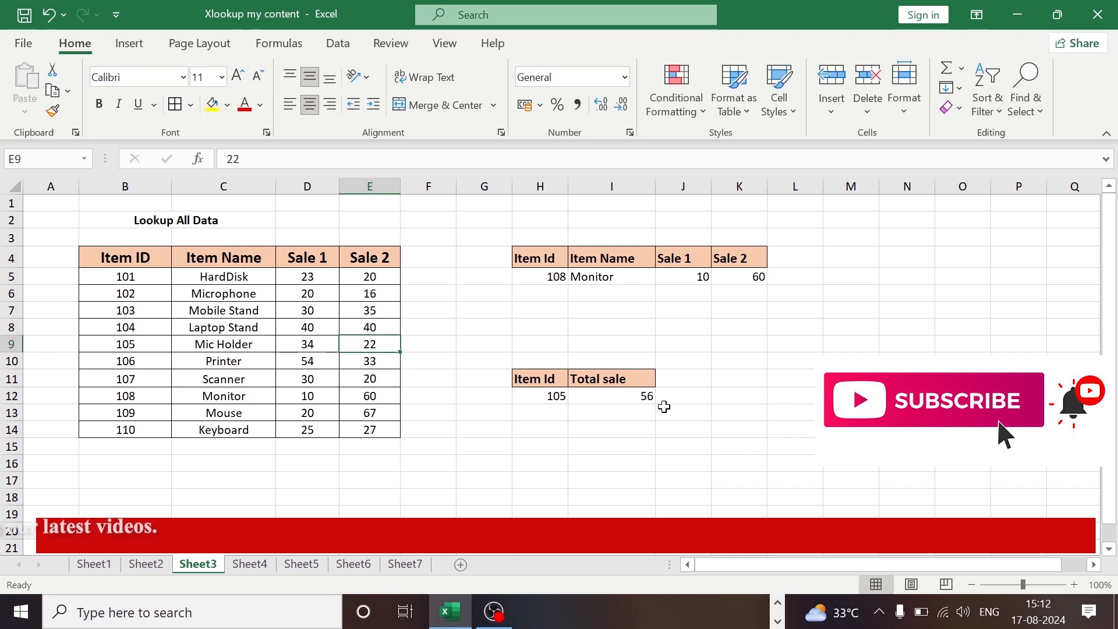
pyautogui.click(643, 397)
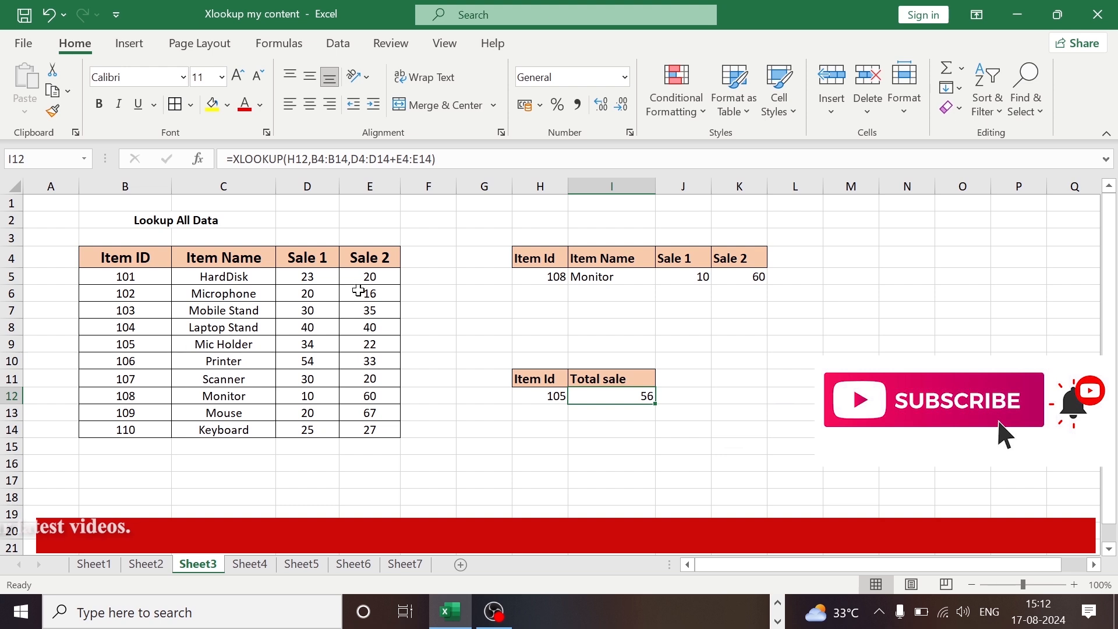
pyautogui.click(749, 424)
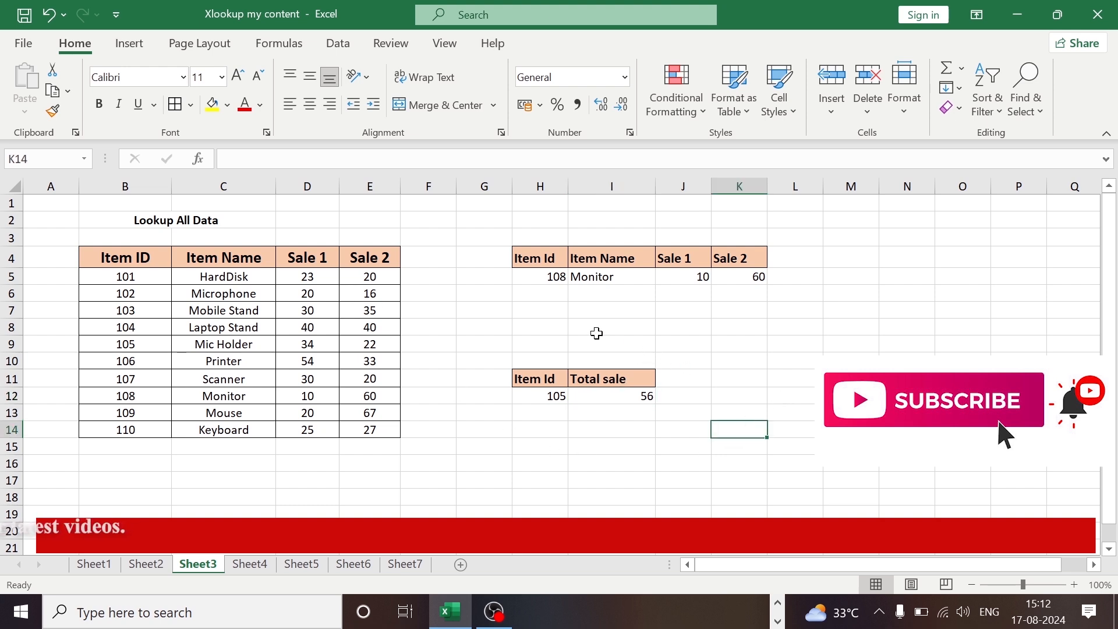
pyautogui.click(280, 234)
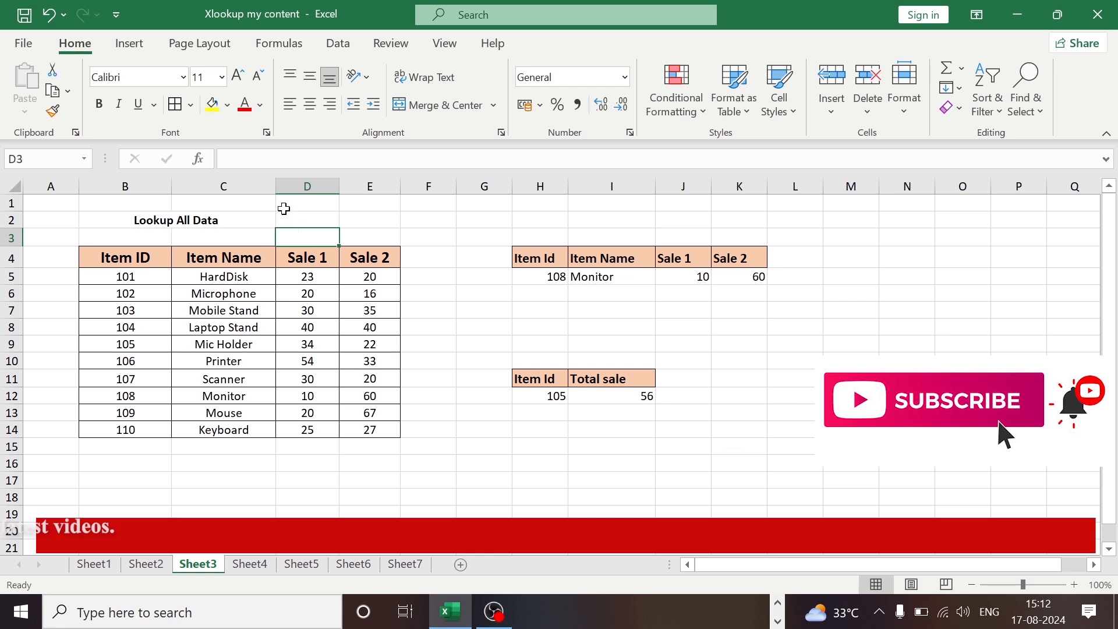
# Try to insert cells at D3, above the Sale 1 column of the Lookup All Data table
pyautogui.click(259, 234)
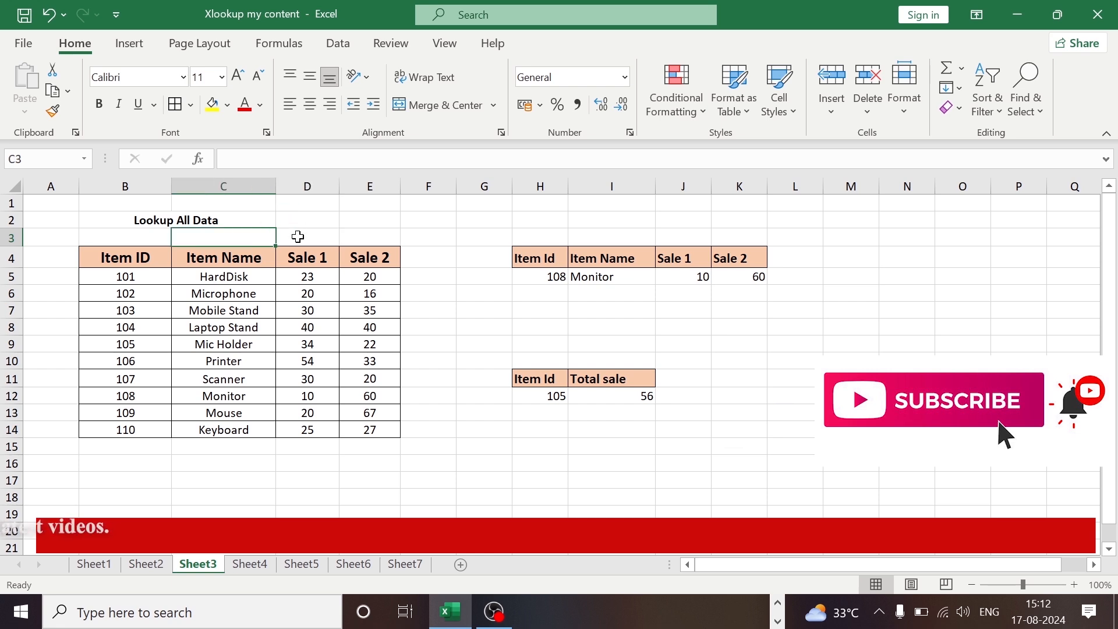
pyautogui.click(297, 236)
pyautogui.rightClick(298, 240)
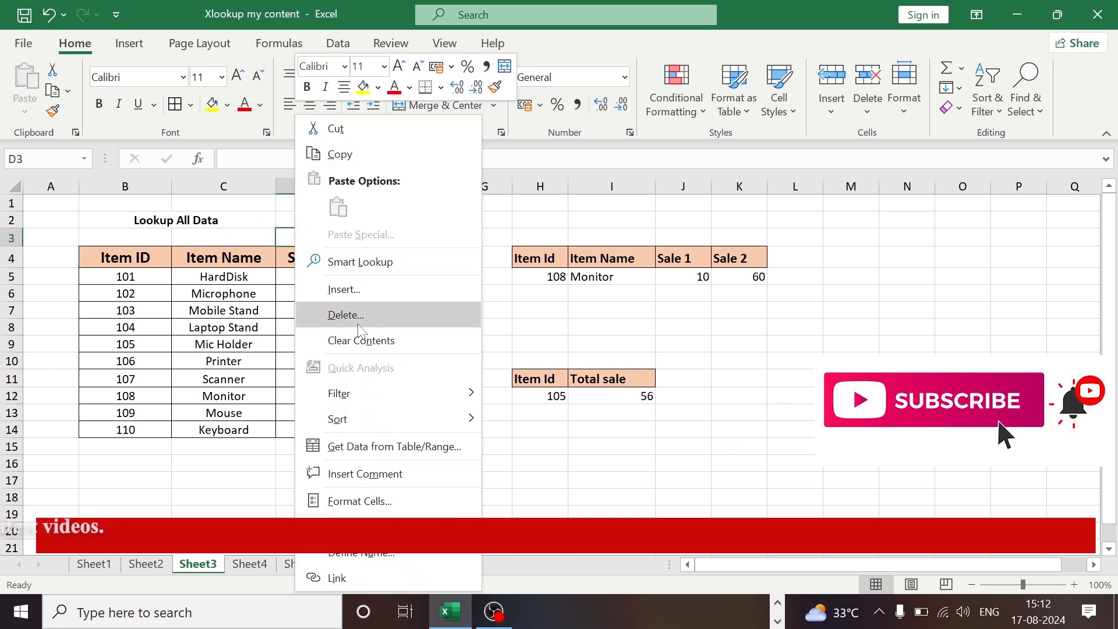
pyautogui.click(351, 289)
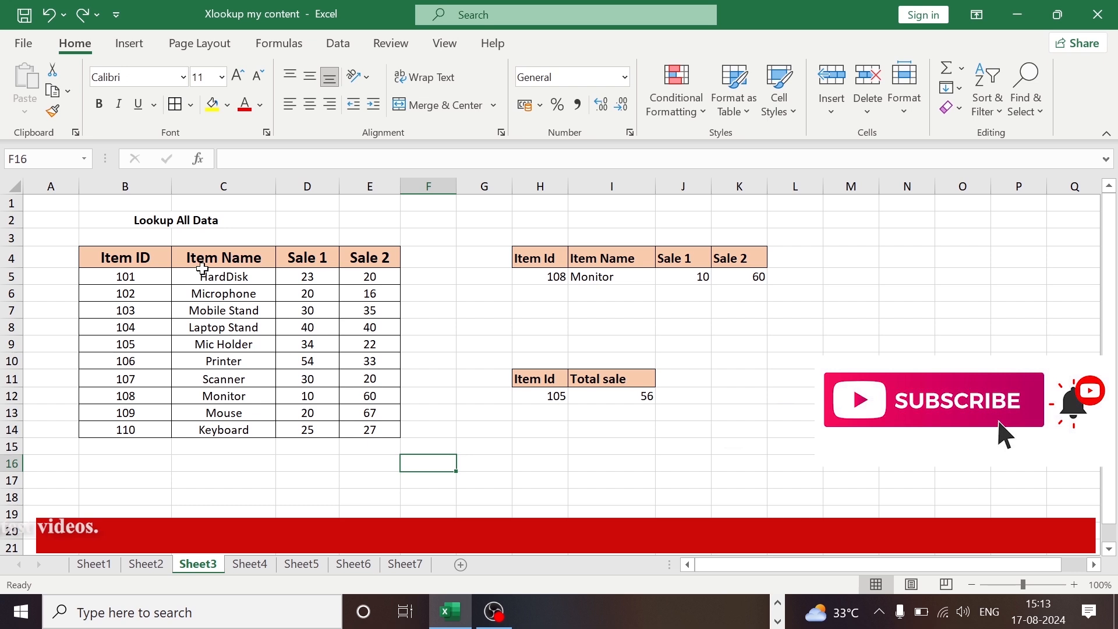
# Delete the entire Item Name column, column C, from Sheet3
pyautogui.click(239, 276)
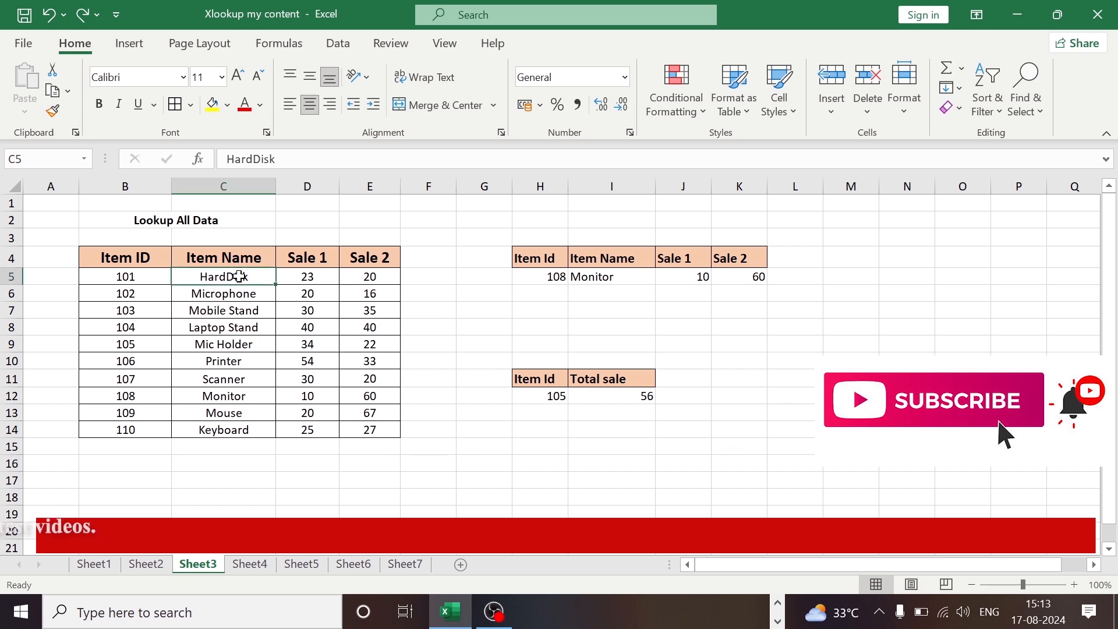
pyautogui.click(260, 238)
pyautogui.rightClick(260, 237)
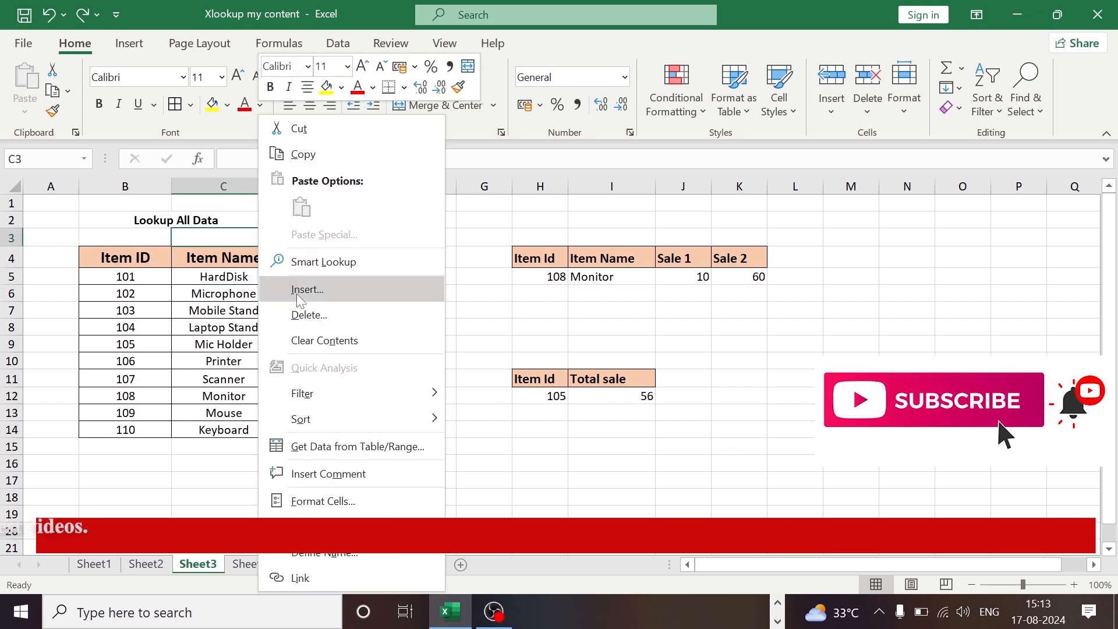
pyautogui.click(303, 315)
pyautogui.click(282, 333)
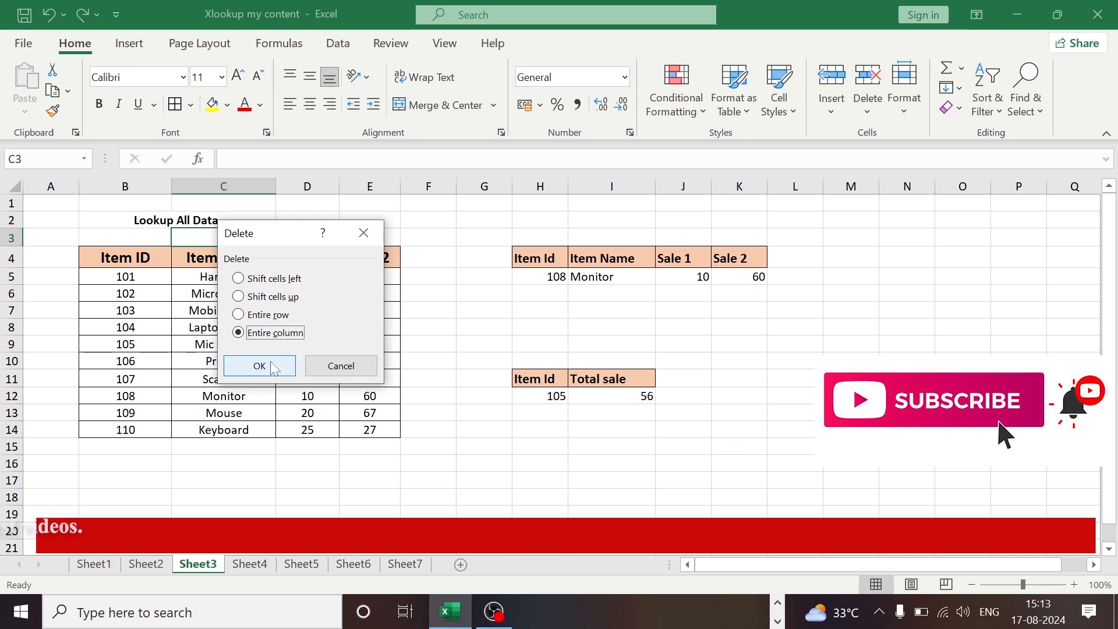
pyautogui.click(259, 365)
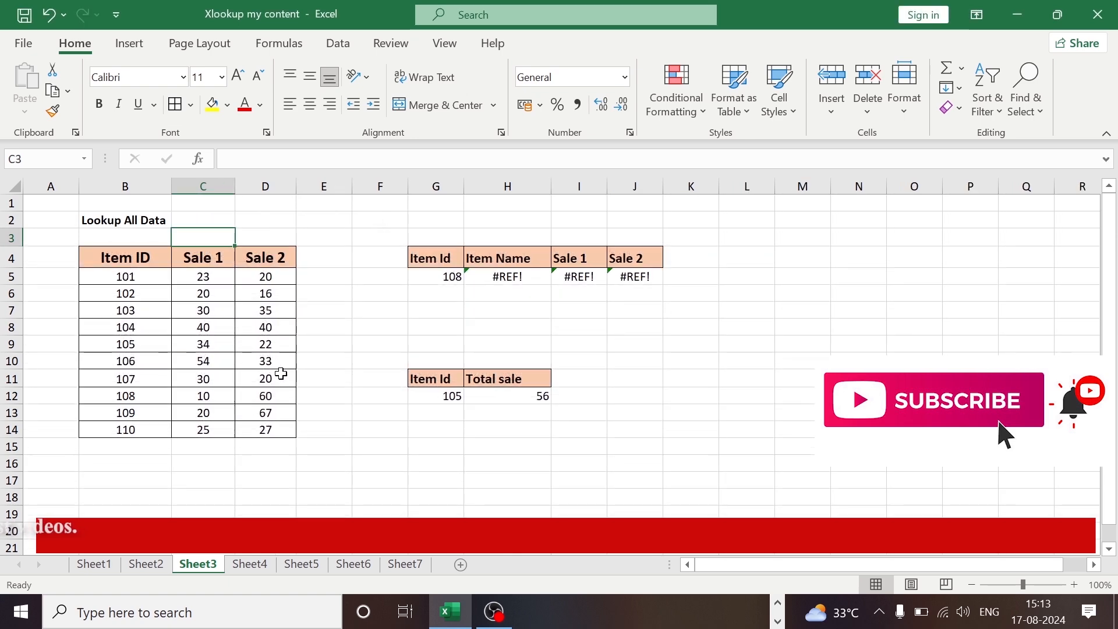
pyautogui.click(495, 467)
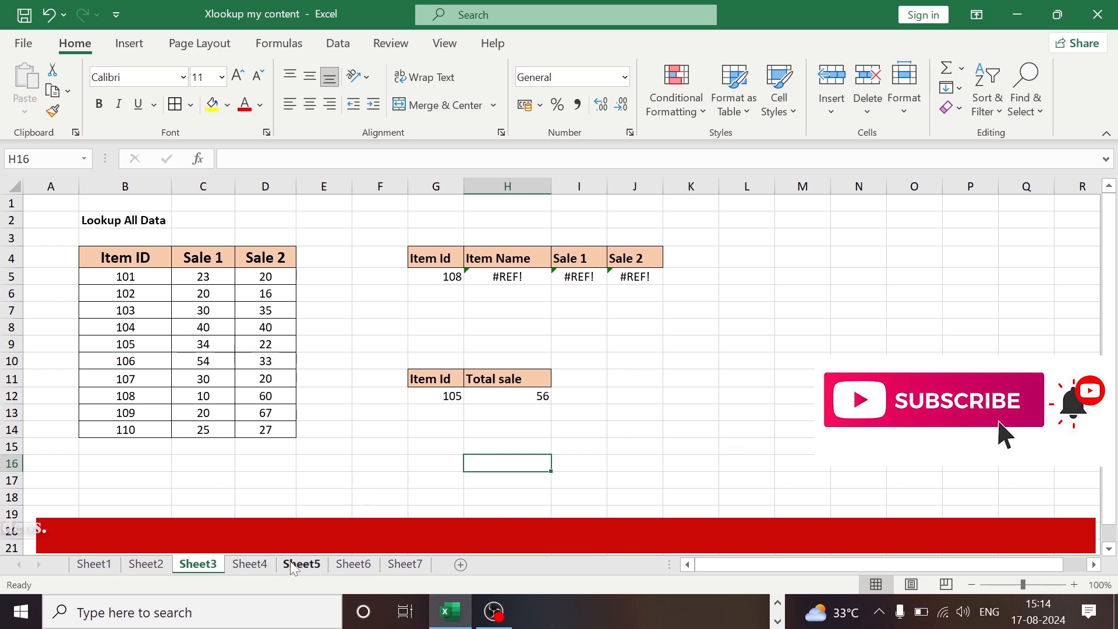
# Start an XLOOKUP formula in I7 of Sheet4, under Item Name, with H7 as the lookup value
pyautogui.click(256, 572)
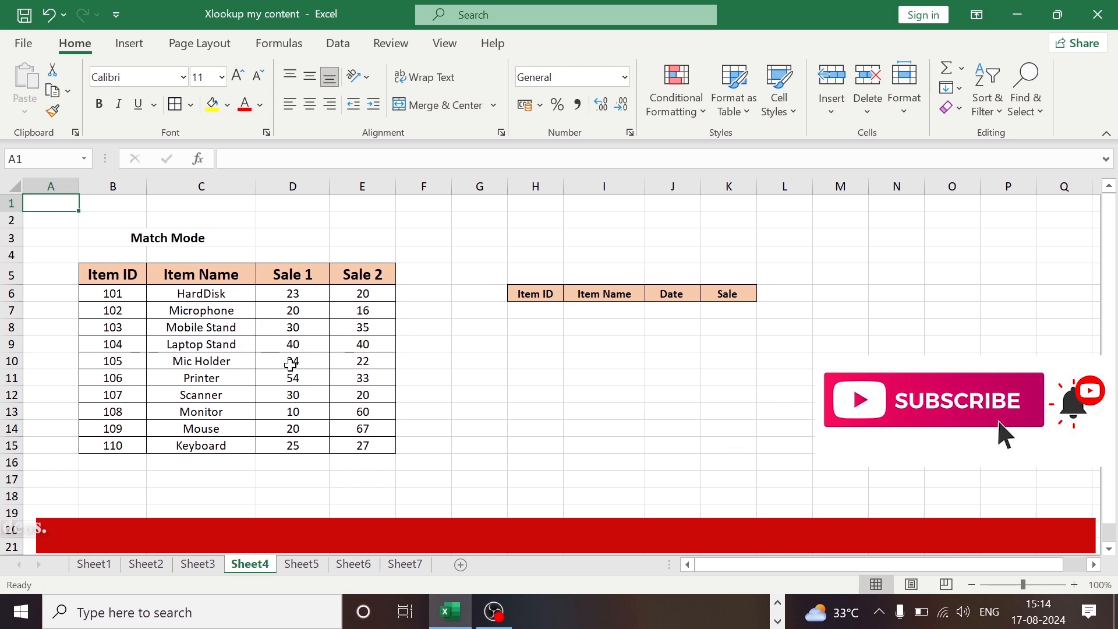
pyautogui.click(546, 324)
pyautogui.click(544, 308)
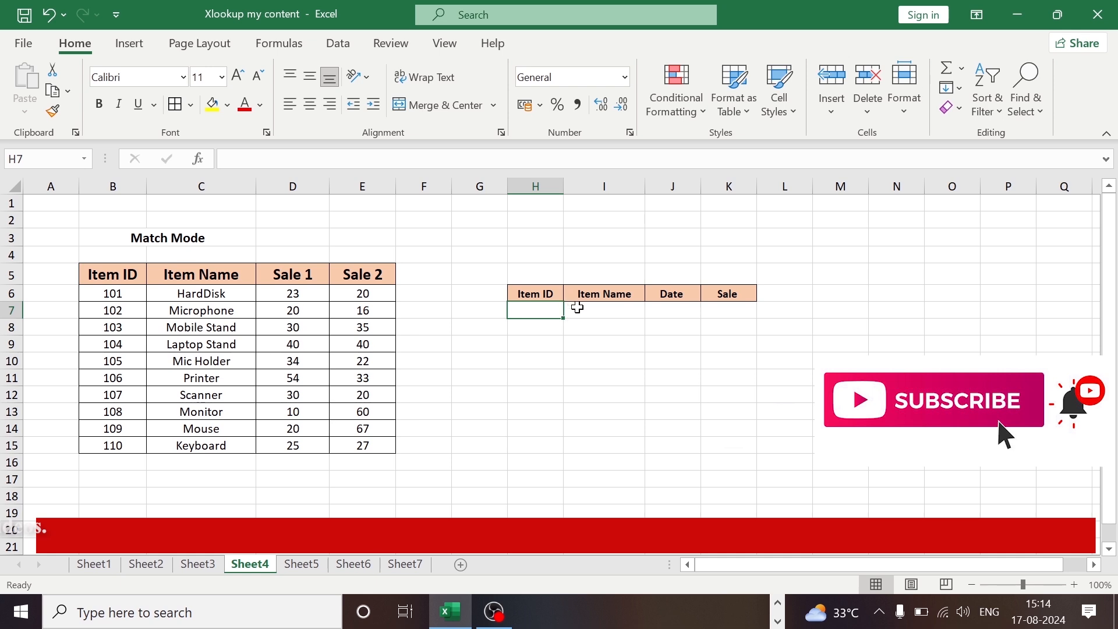
pyautogui.click(610, 361)
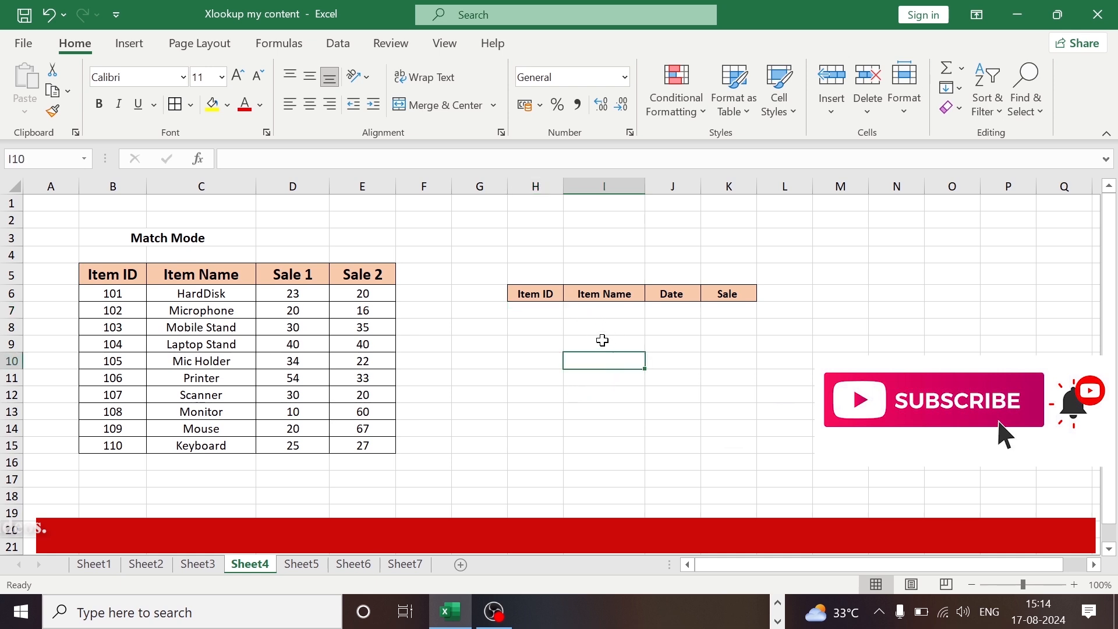
pyautogui.click(576, 311)
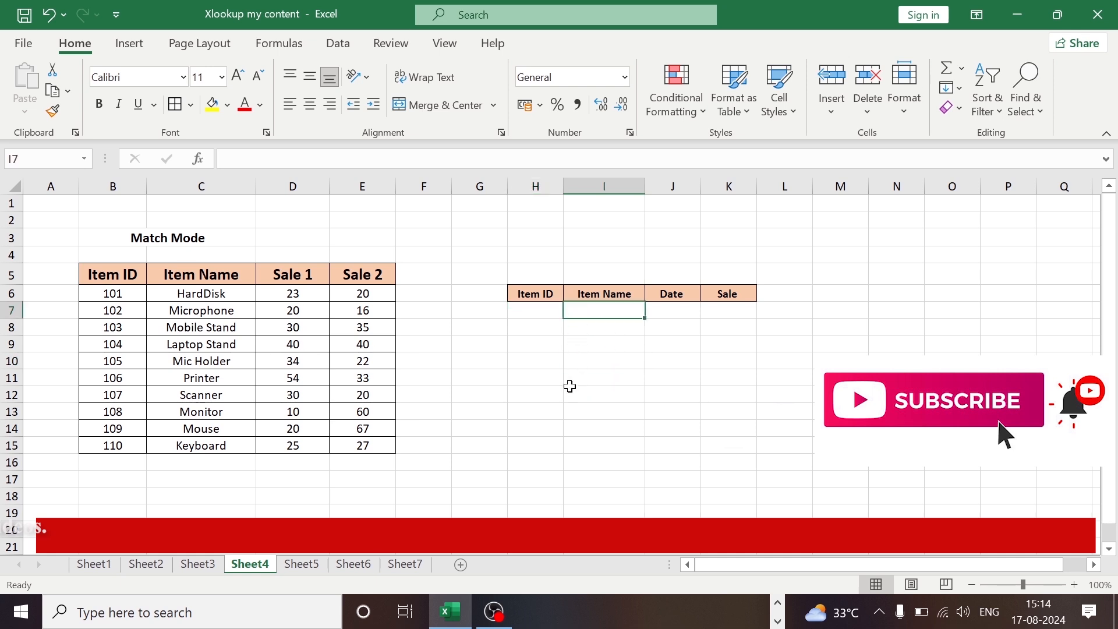
pyautogui.write('=')
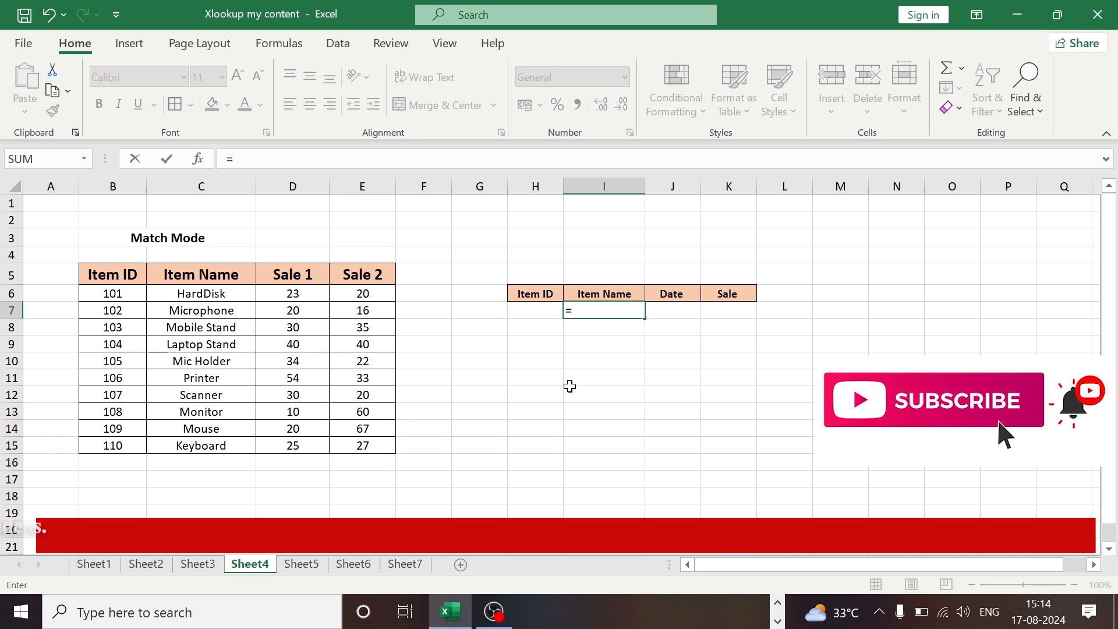
pyautogui.write('xloo')
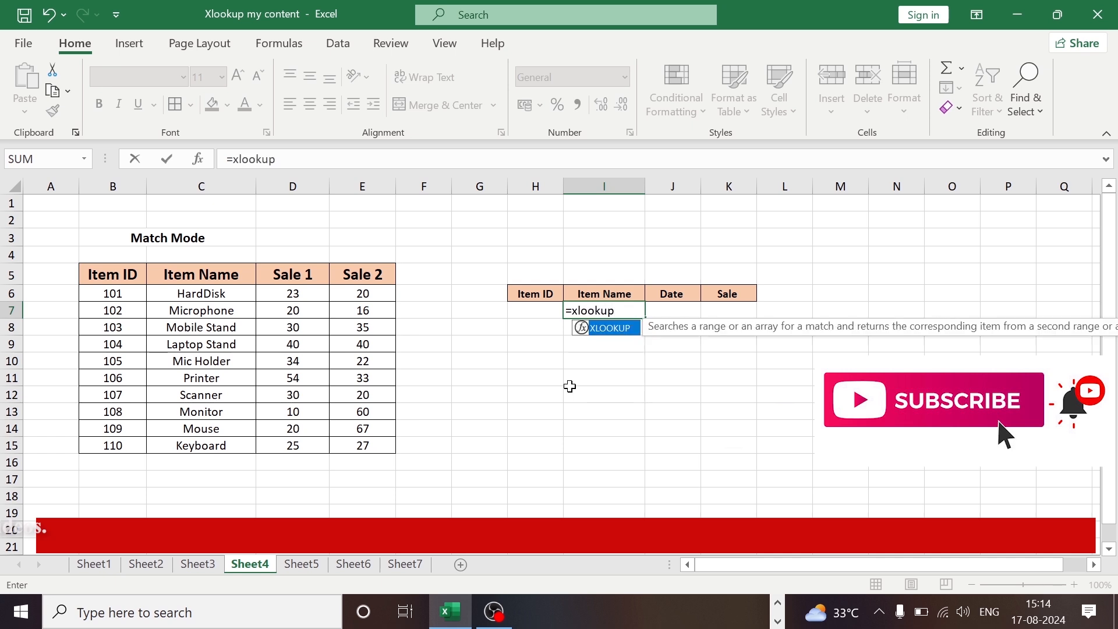
pyautogui.write('kup(')
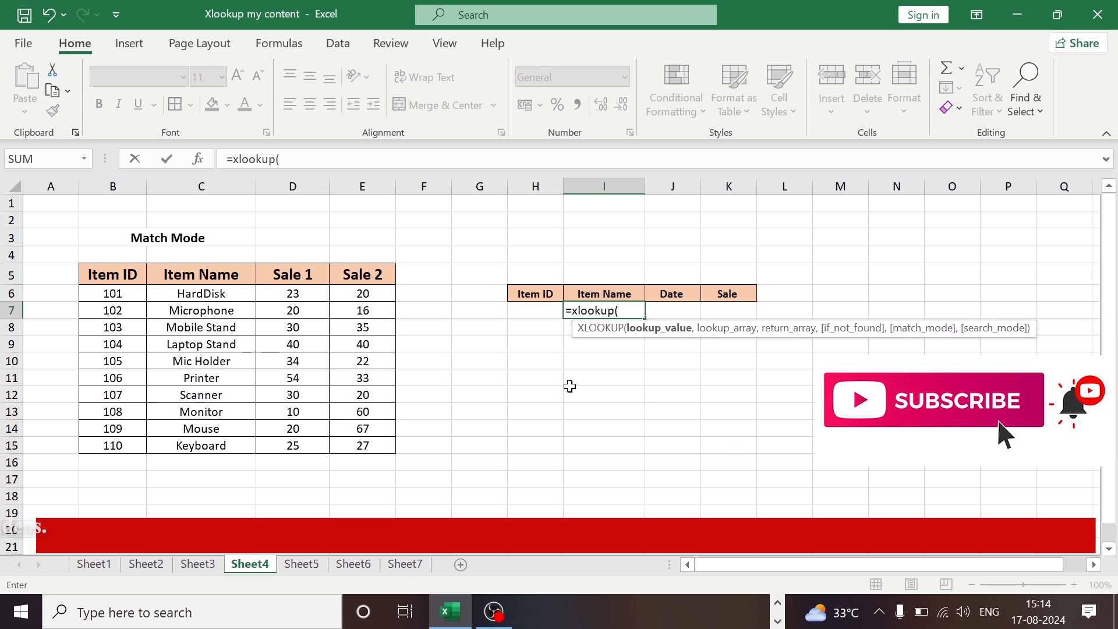
pyautogui.click(542, 311)
pyautogui.write(',')
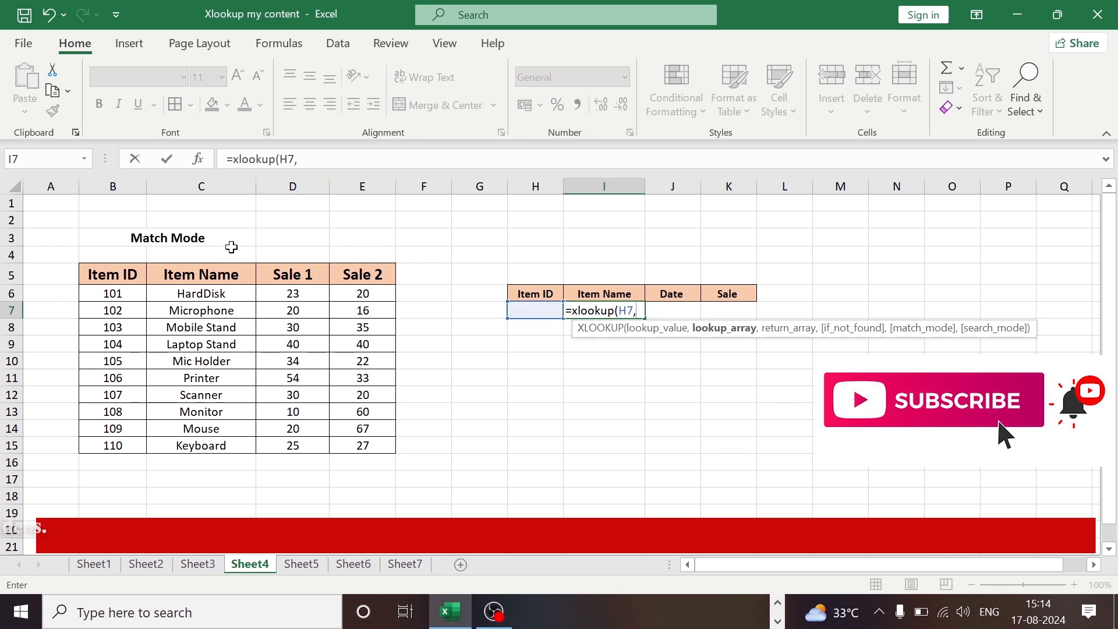
# Add B5:B15 as the lookup array and D5:D15 as the return array, leaving if_not_found empty
pyautogui.click(120, 274)
pyautogui.moveTo(120, 274); pyautogui.dragTo(101, 446)
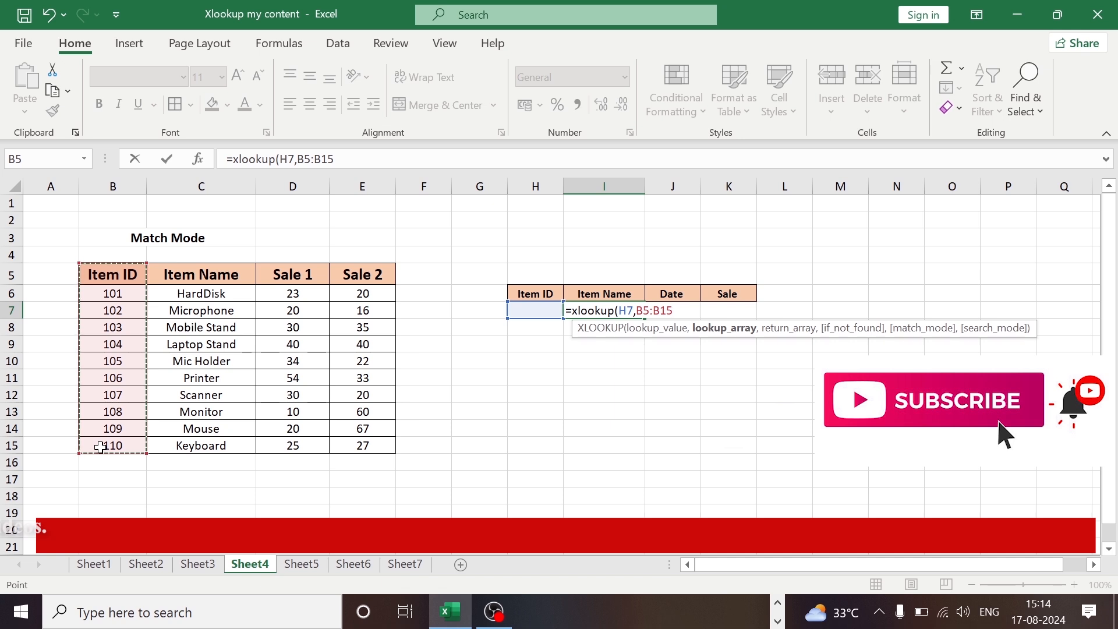
pyautogui.write(',')
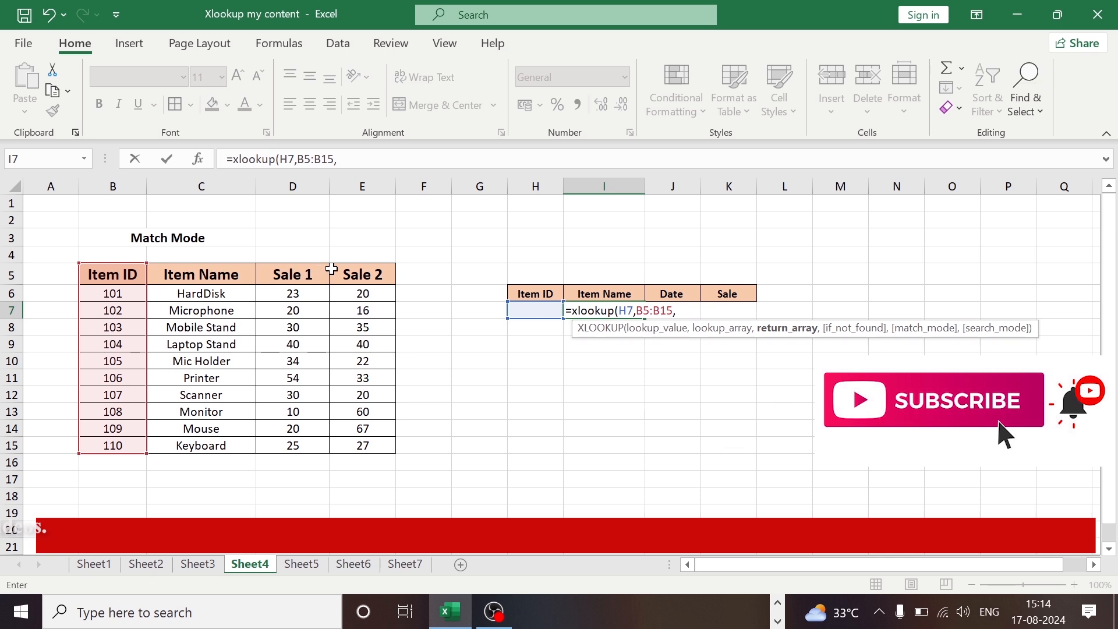
pyautogui.moveTo(313, 274); pyautogui.dragTo(300, 449)
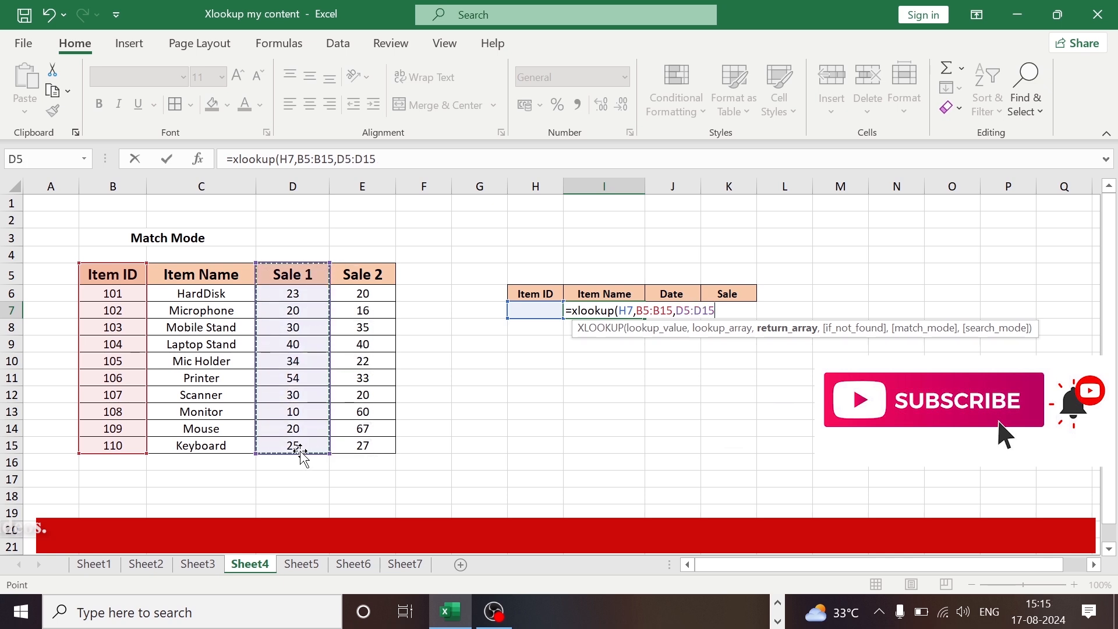
pyautogui.write(',')
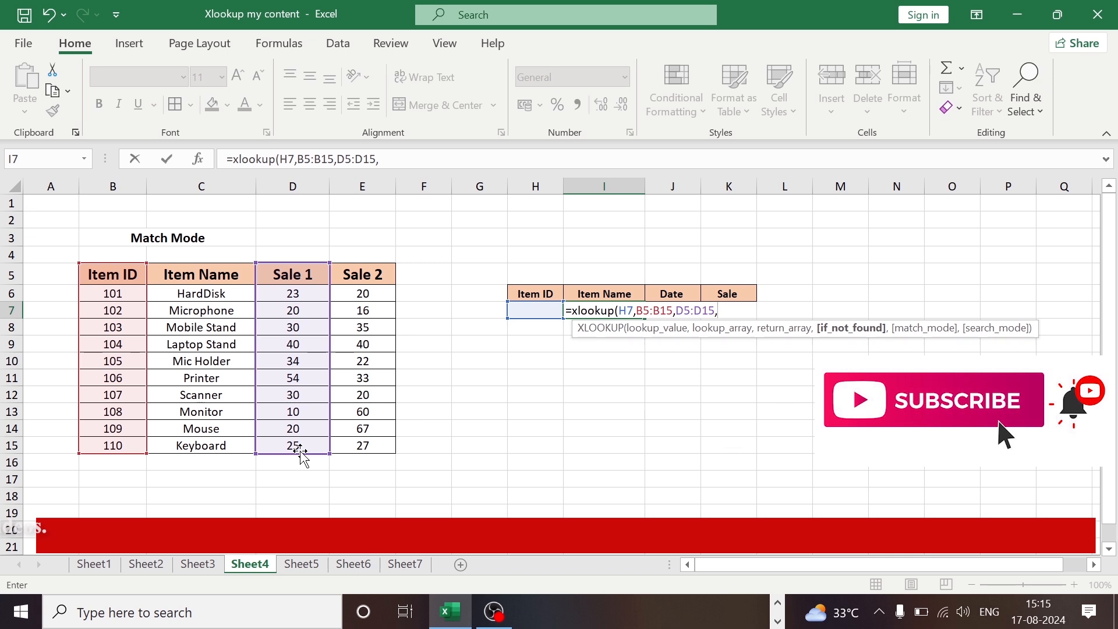
pyautogui.write(',')
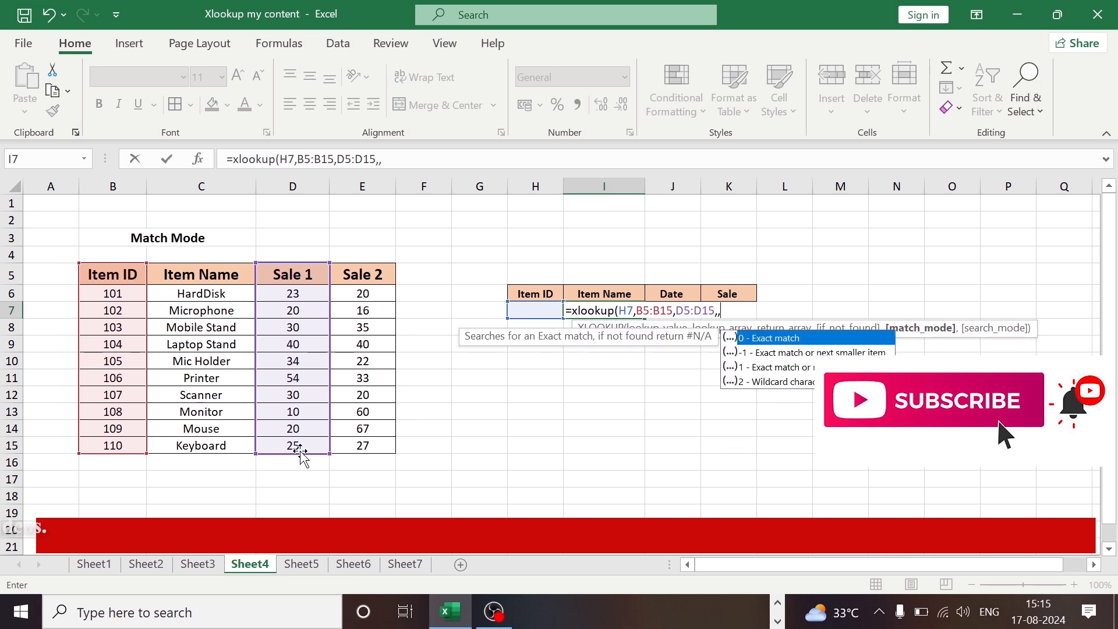
# Examine the XLOOKUP search_mode choices, then the match_mode choices for next smaller item, next larger item and wildcard
pyautogui.write(',')
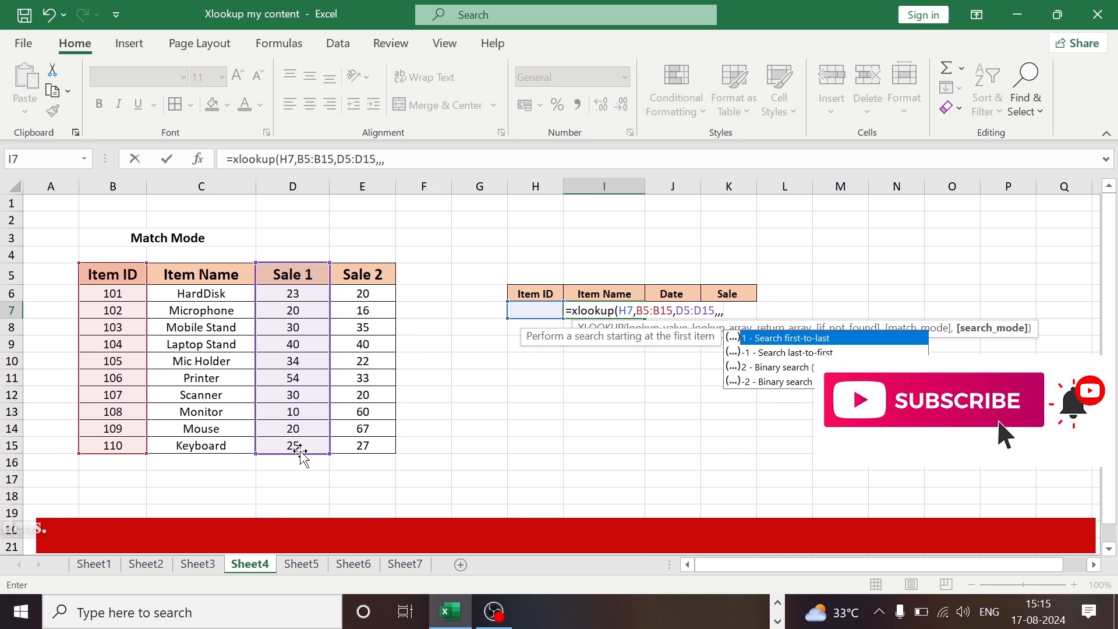
pyautogui.write(',')
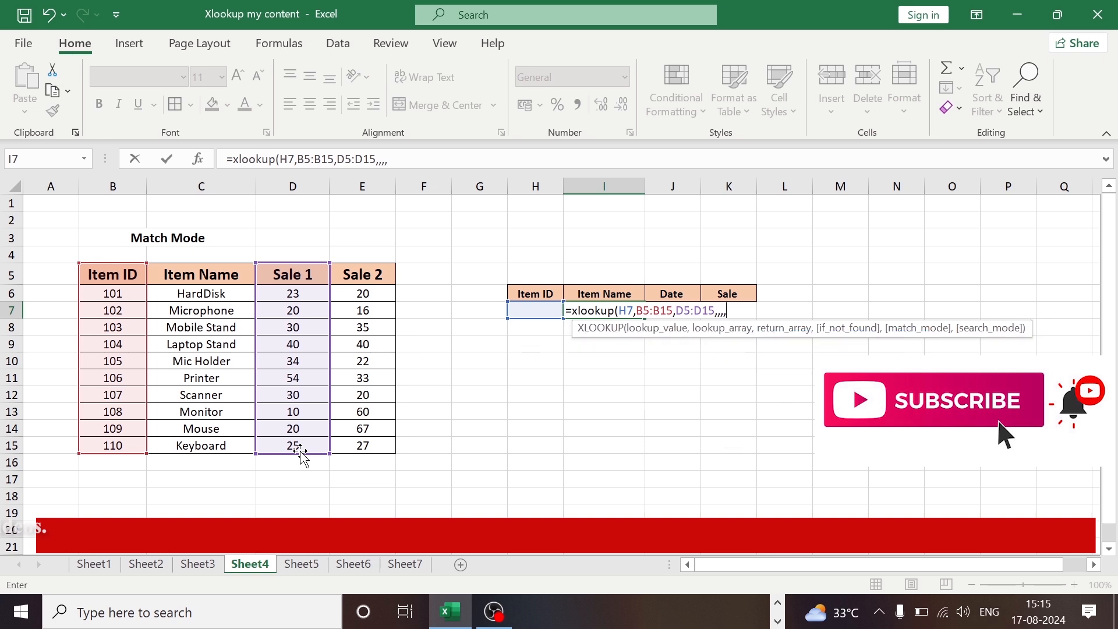
pyautogui.press('BackSpace')
pyautogui.press('BackSpace')
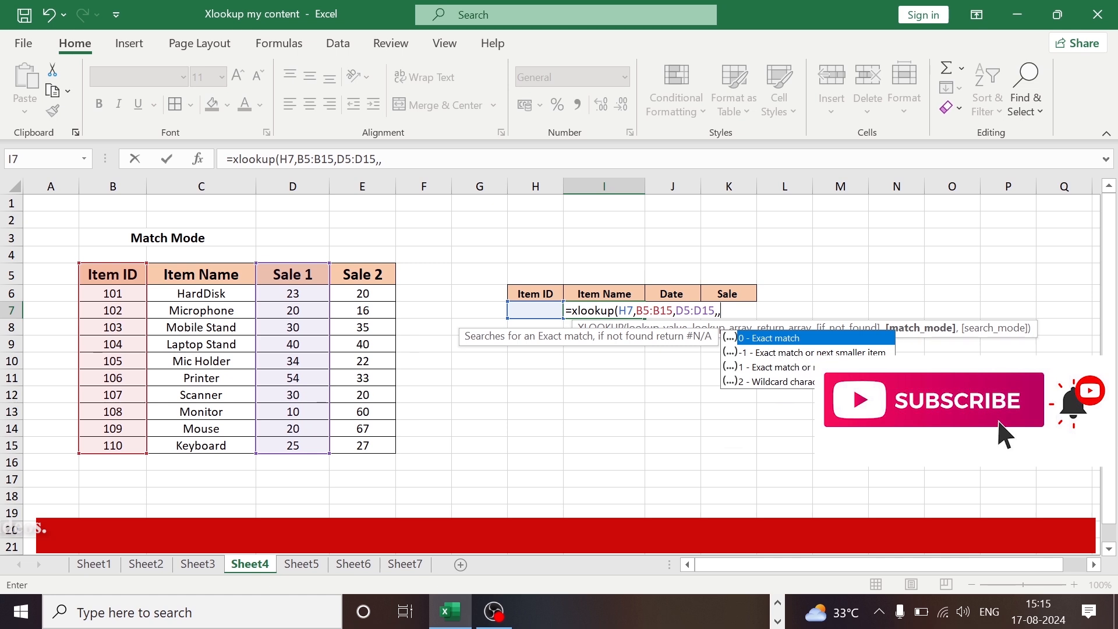
pyautogui.click(810, 354)
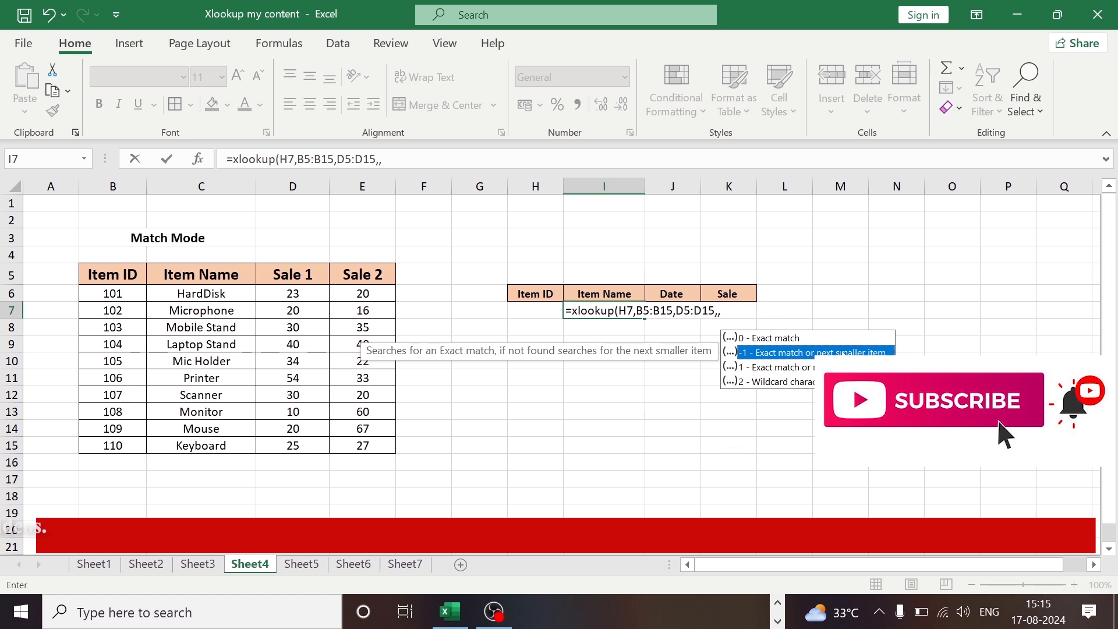
pyautogui.click(759, 370)
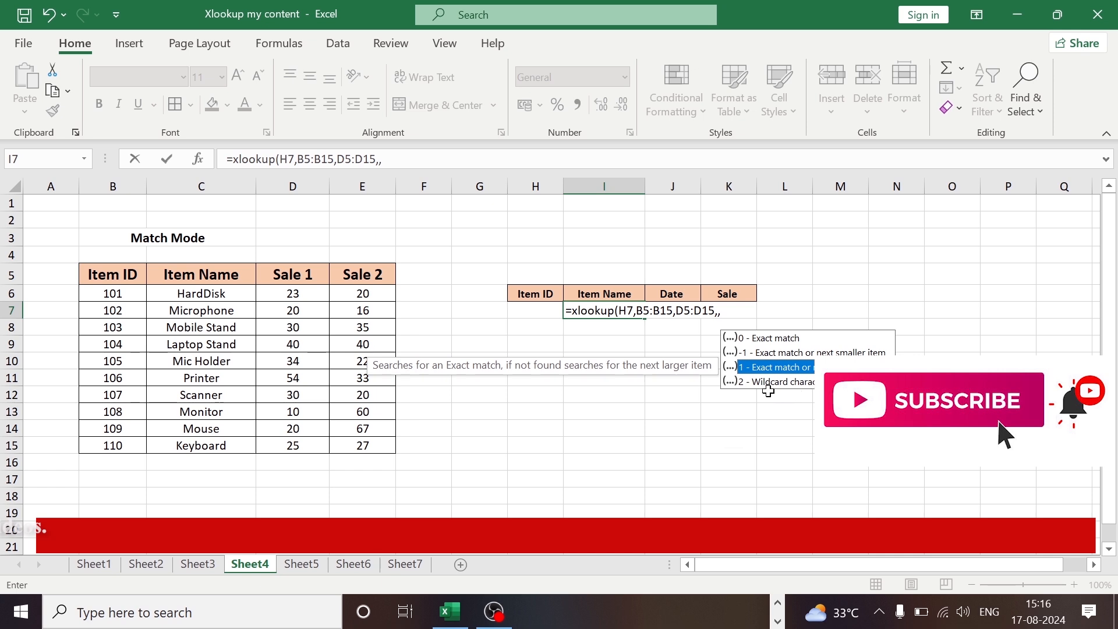
pyautogui.click(749, 385)
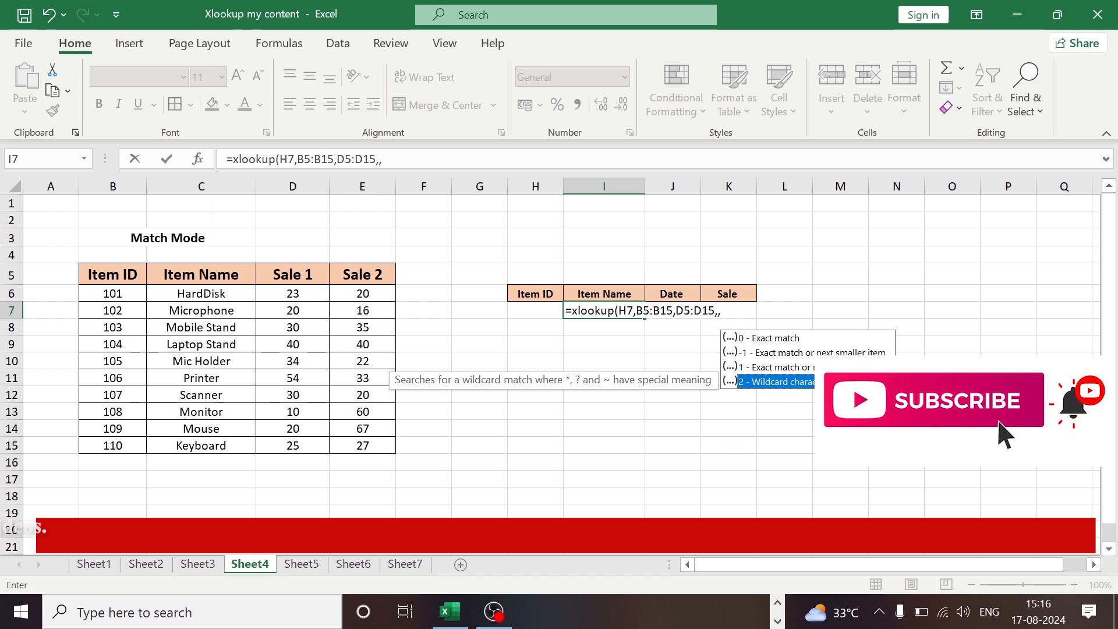
# Complete the XLOOKUP formula in I7 with match_mode 1, exact match or next larger item
pyautogui.click(838, 411)
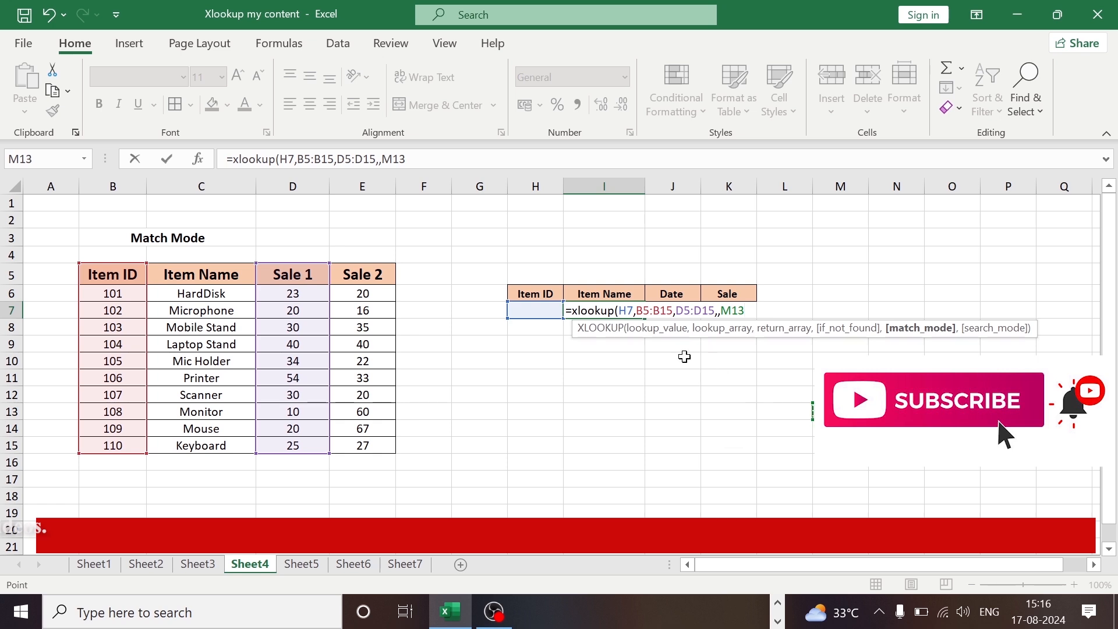
pyautogui.click(747, 312)
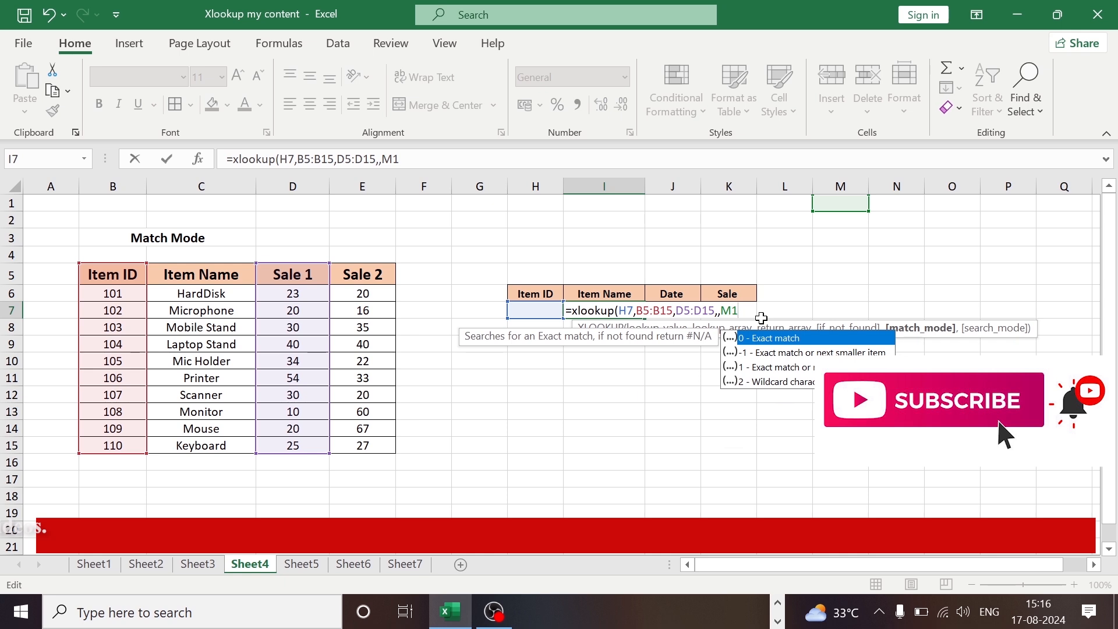
pyautogui.press('BackSpace')
pyautogui.press('BackSpace')
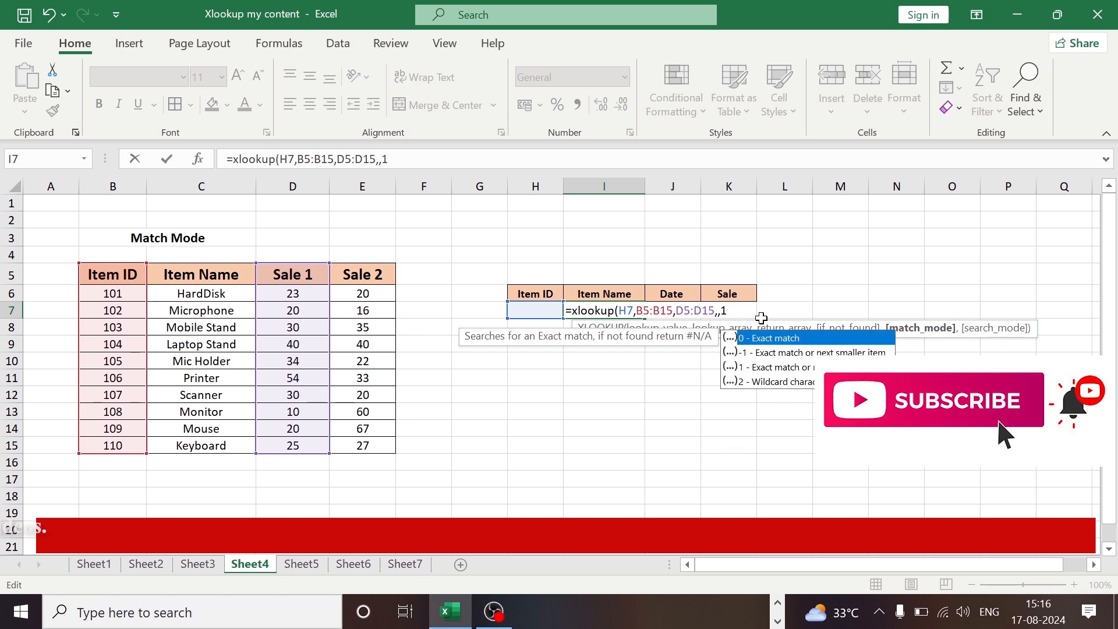
pyautogui.click(758, 372)
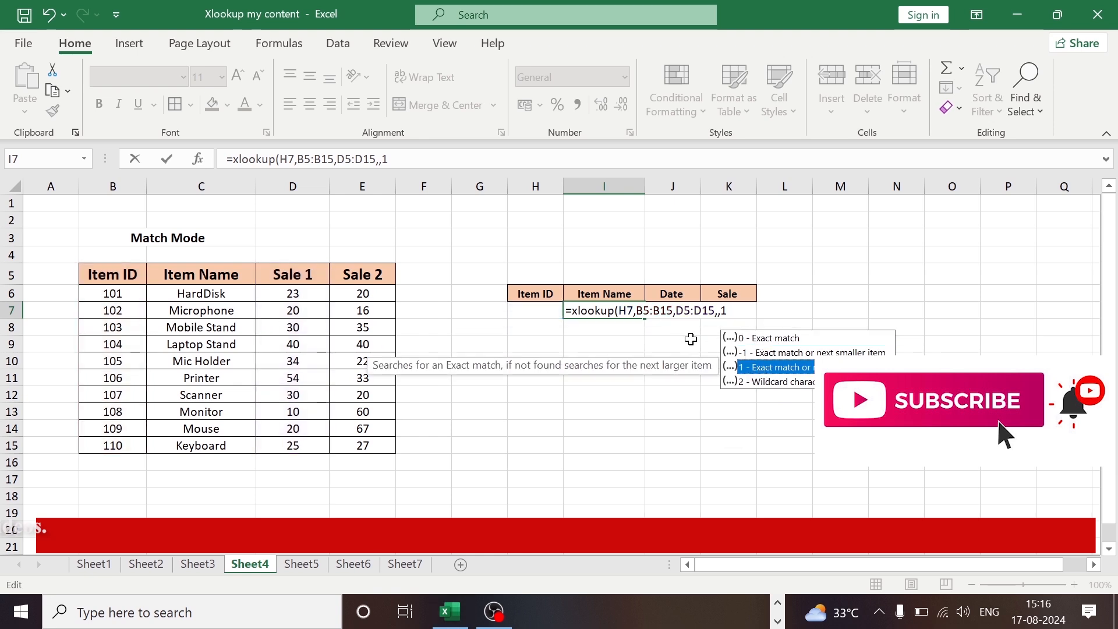
pyautogui.write(')')
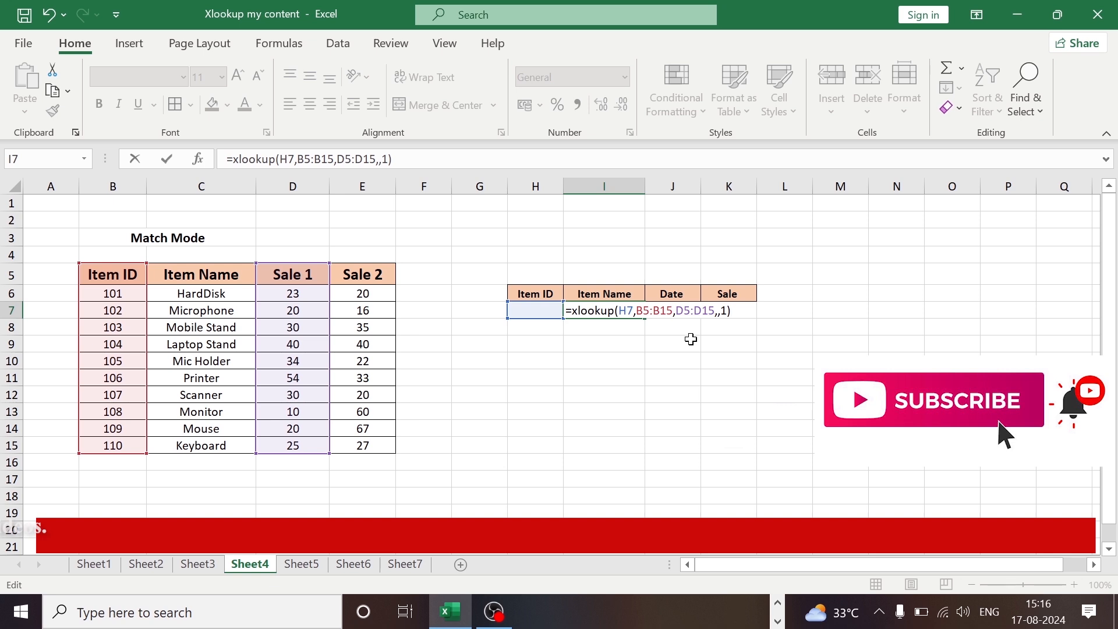
pyautogui.press('Return')
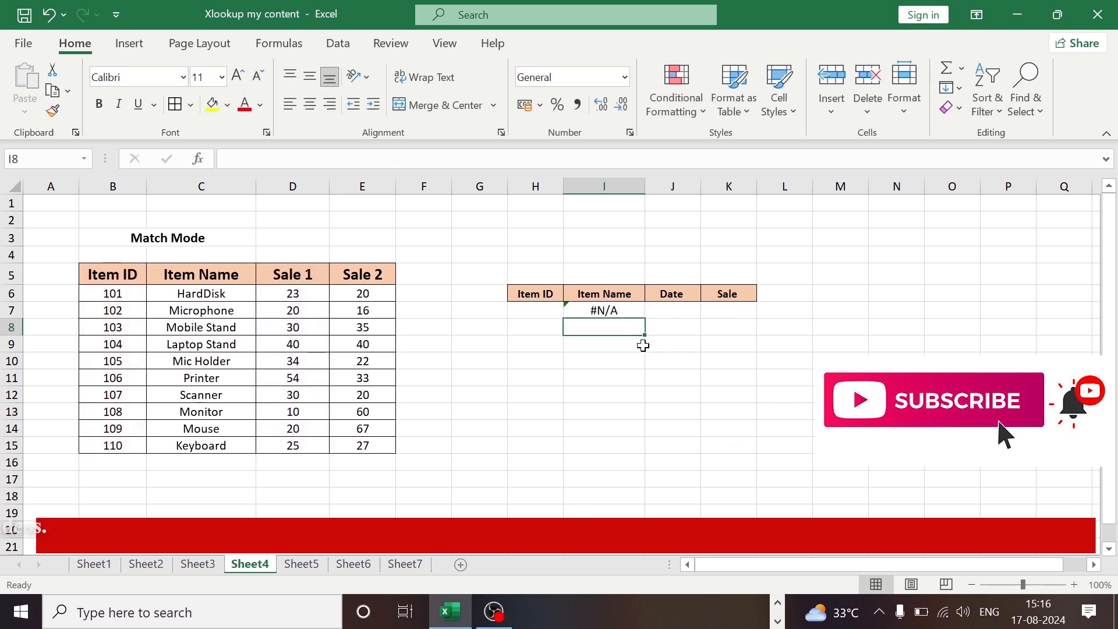
# Enter 100 as the Item ID in H7 and compare the lookup result with HardDisk's Sale 1 value in D6
pyautogui.click(533, 308)
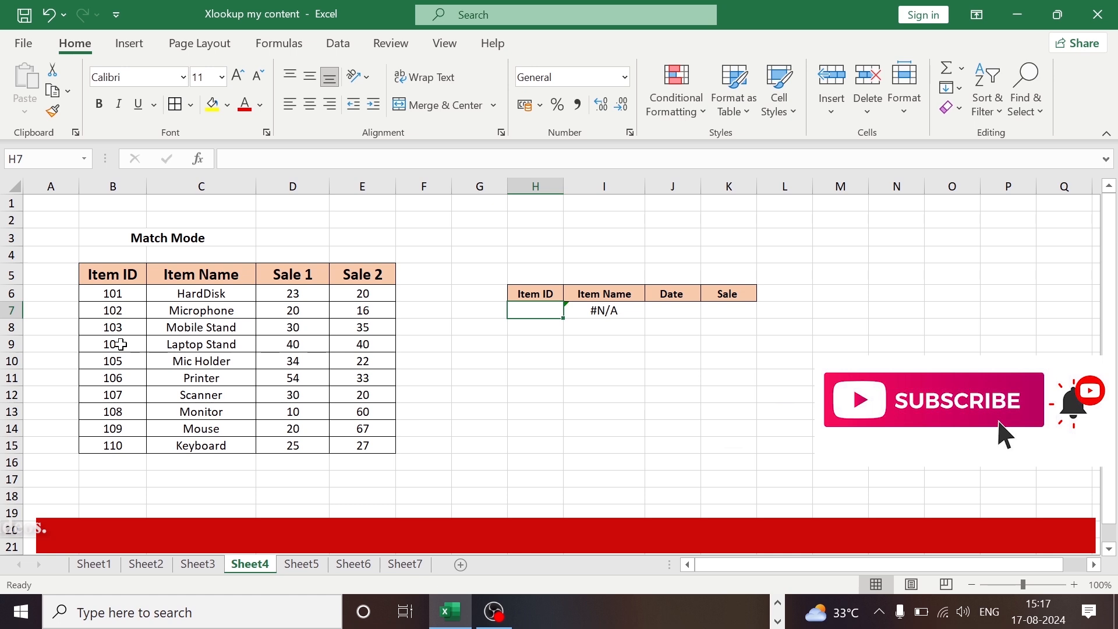
pyautogui.write('1')
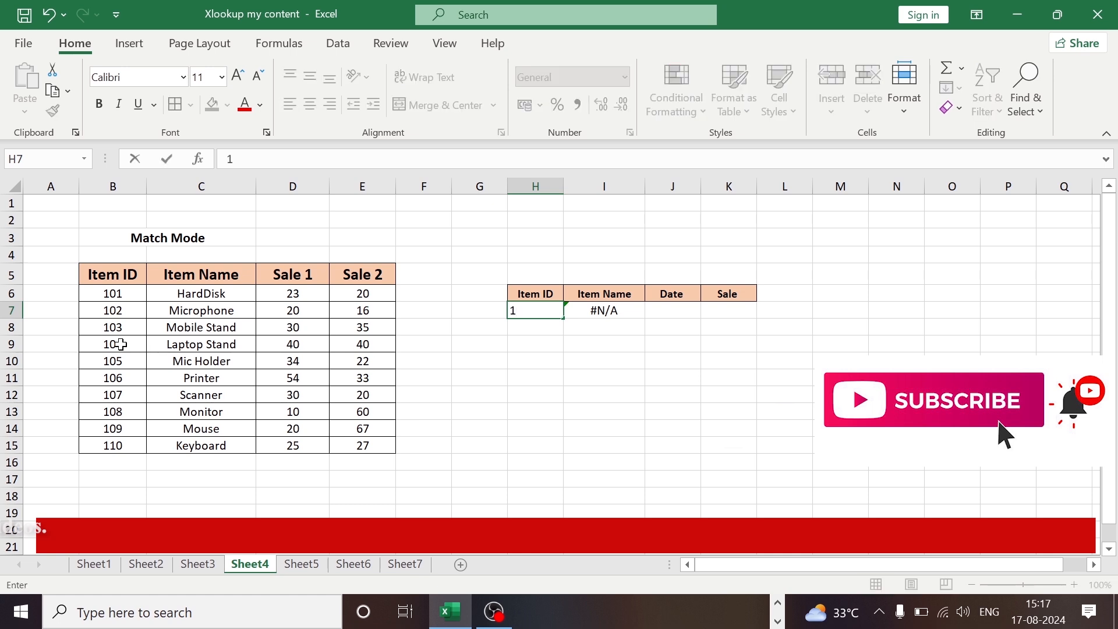
pyautogui.write('00')
pyautogui.press('Return')
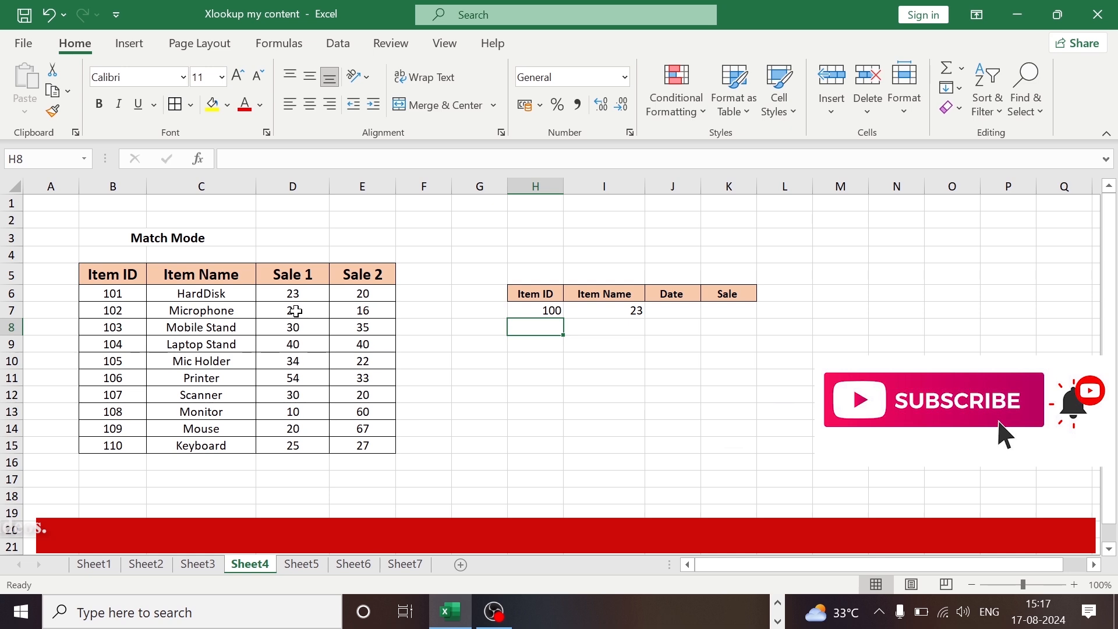
pyautogui.click(279, 293)
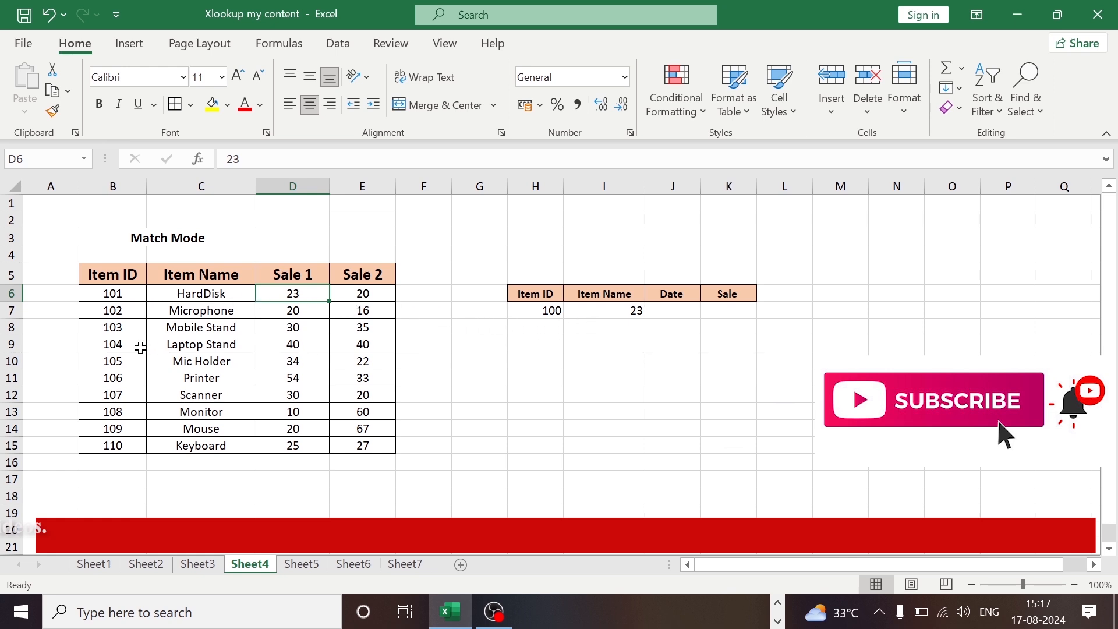
# Change the match_mode of the XLOOKUP formula in I7 to -1, exact match or next smaller item
pyautogui.click(623, 310)
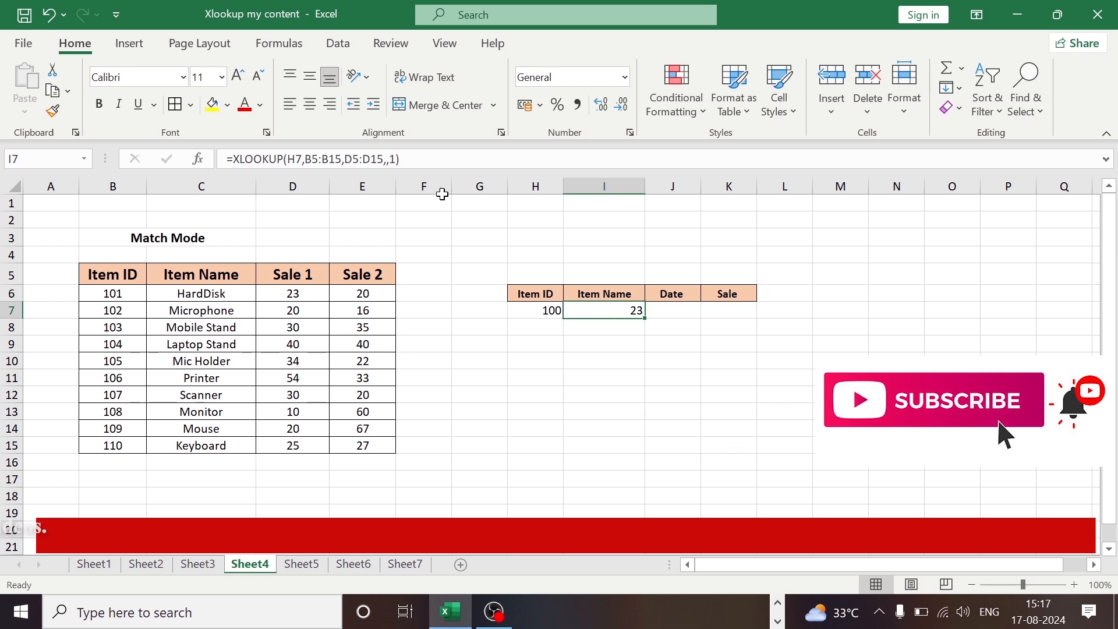
pyautogui.press('F2')
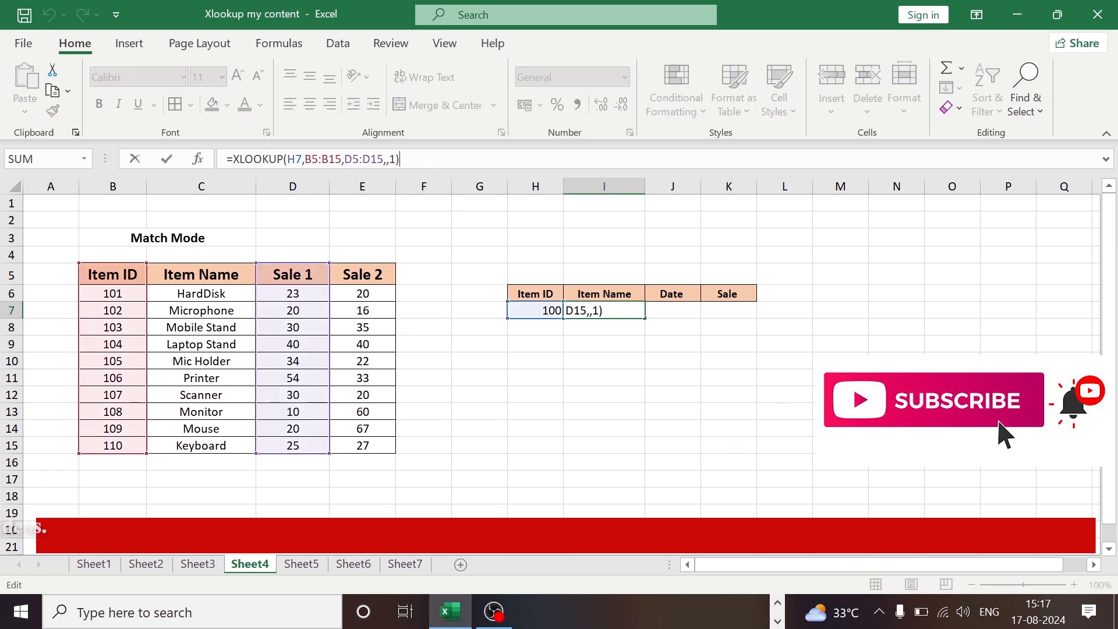
pyautogui.press('Left')
pyautogui.press('BackSpace')
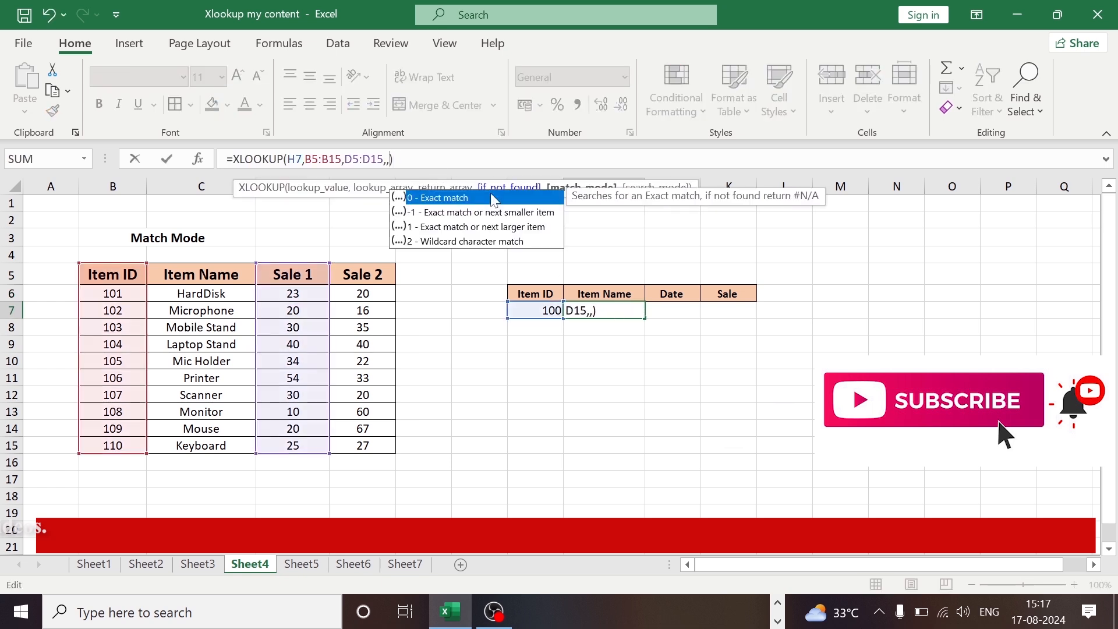
pyautogui.write('-1')
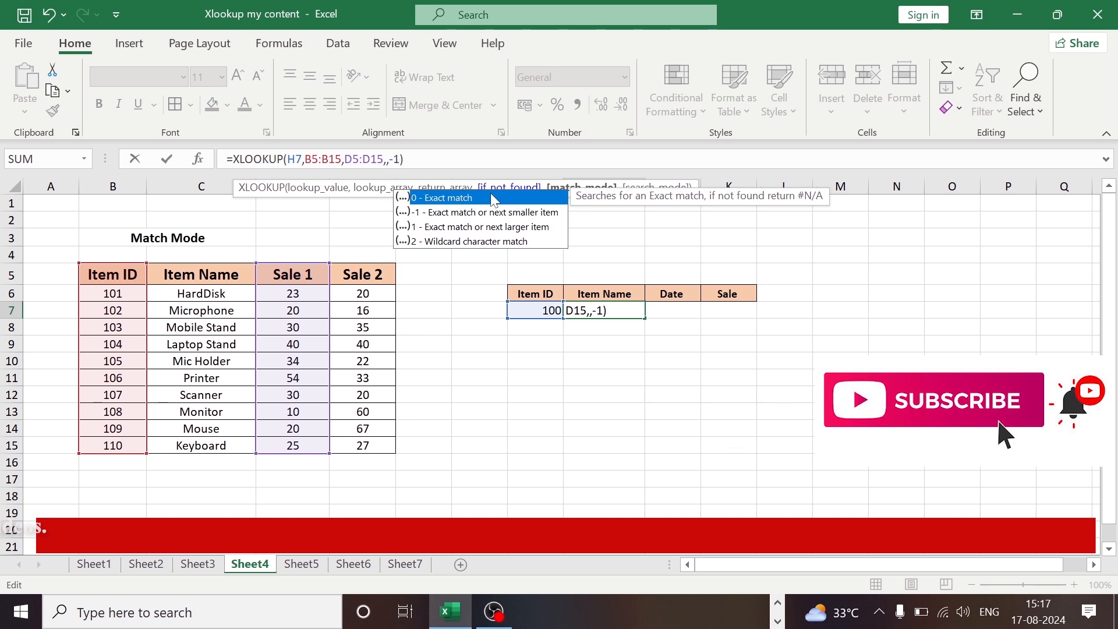
pyautogui.press('Return')
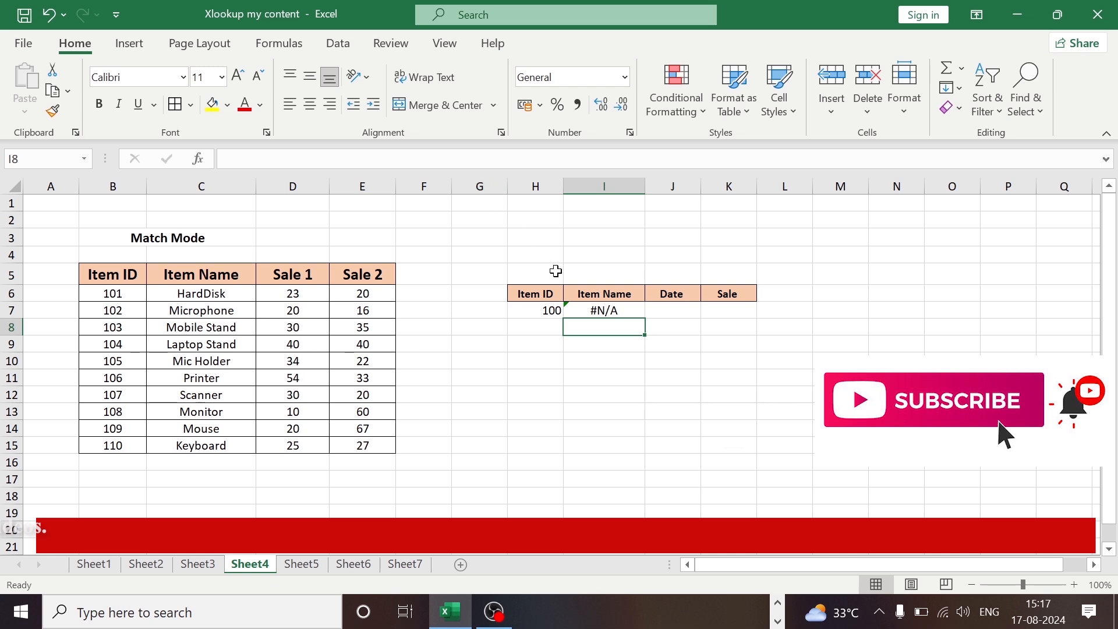
pyautogui.click(549, 311)
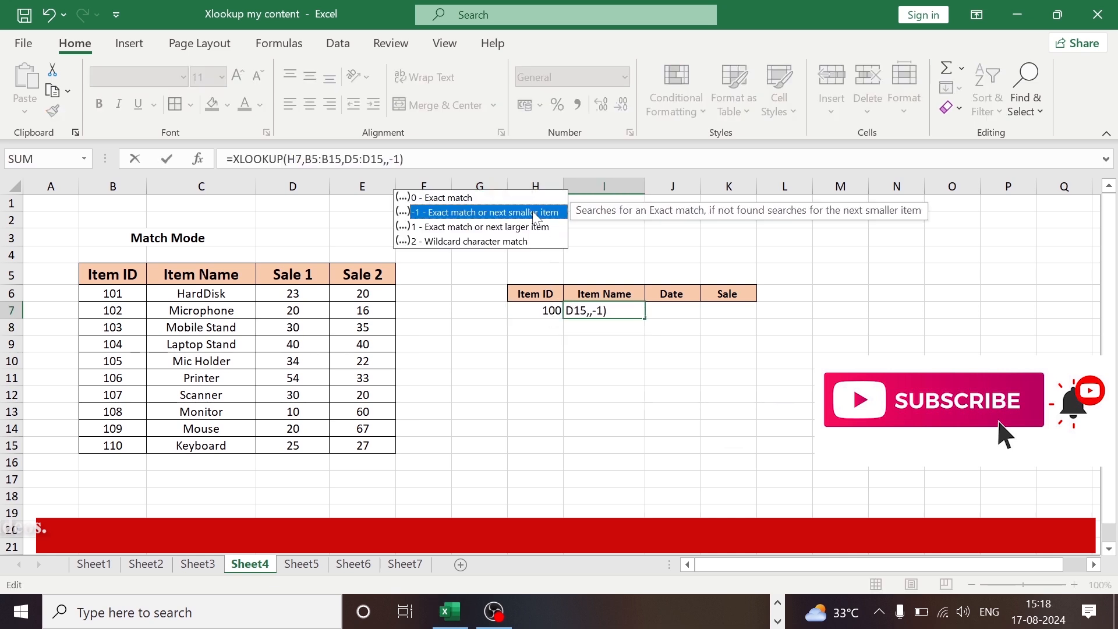
pyautogui.press('Return')
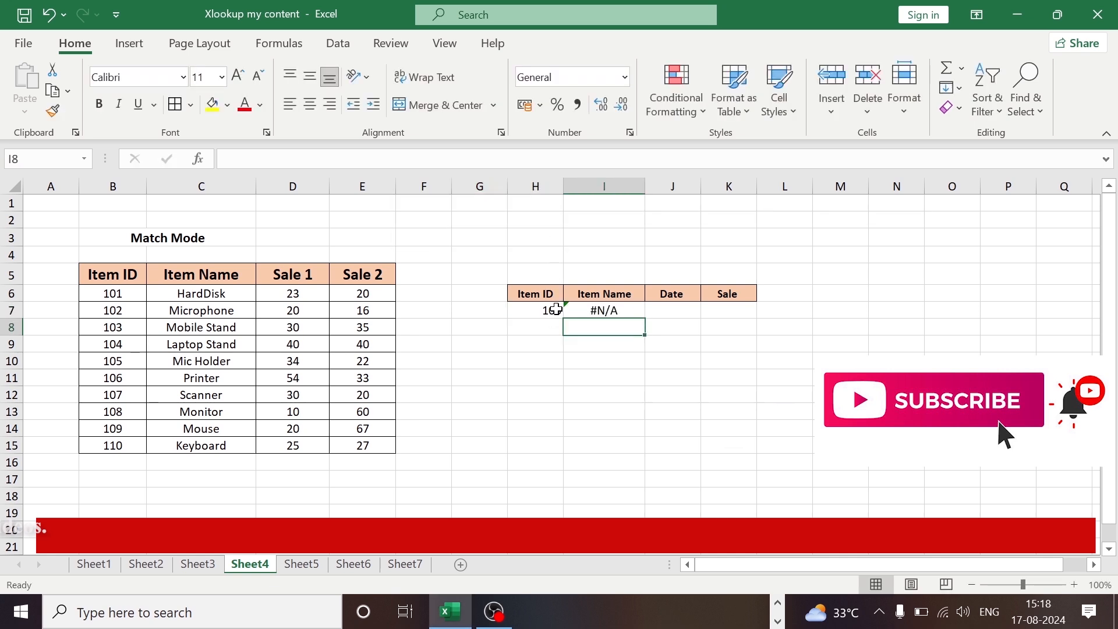
# Test the lookup with Item ID 102 in H7, and replace it with 99
pyautogui.click(552, 311)
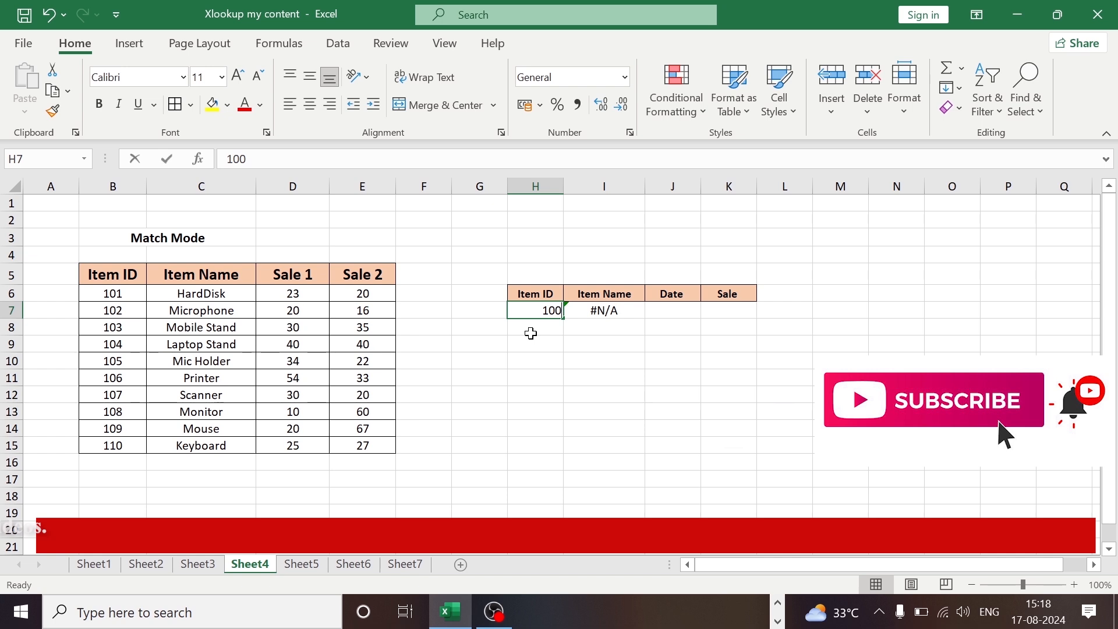
pyautogui.write('102')
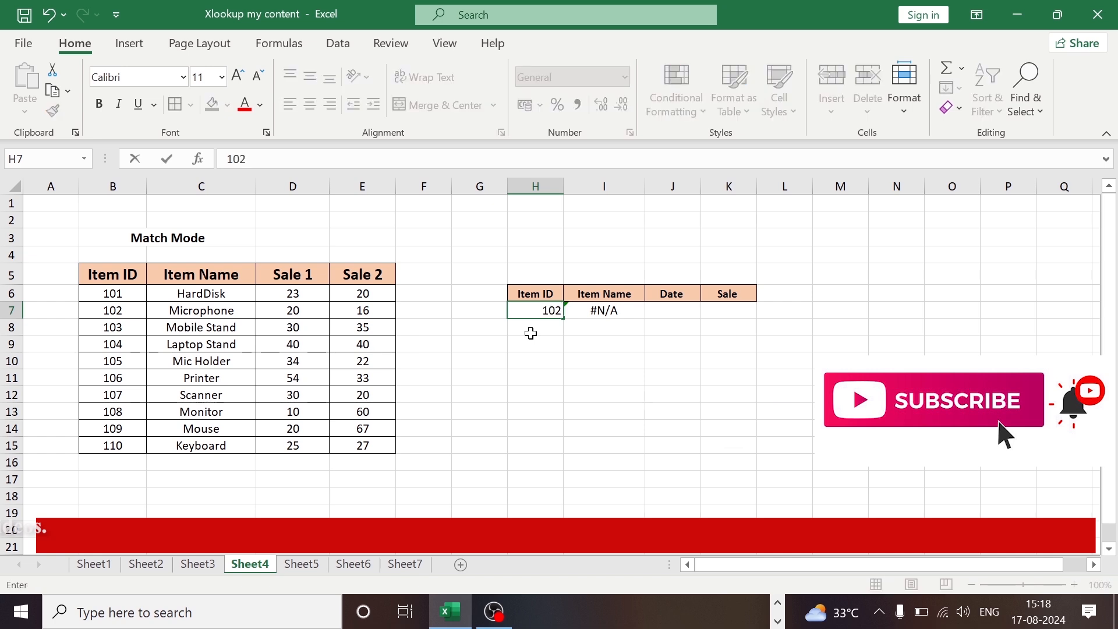
pyautogui.press('Return')
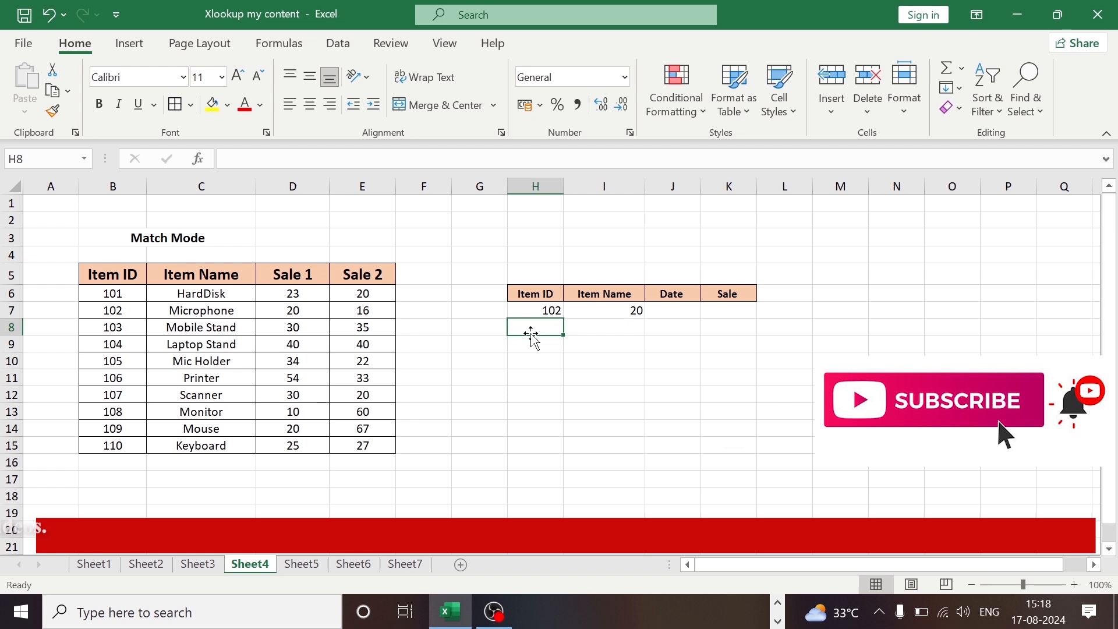
pyautogui.press('Up')
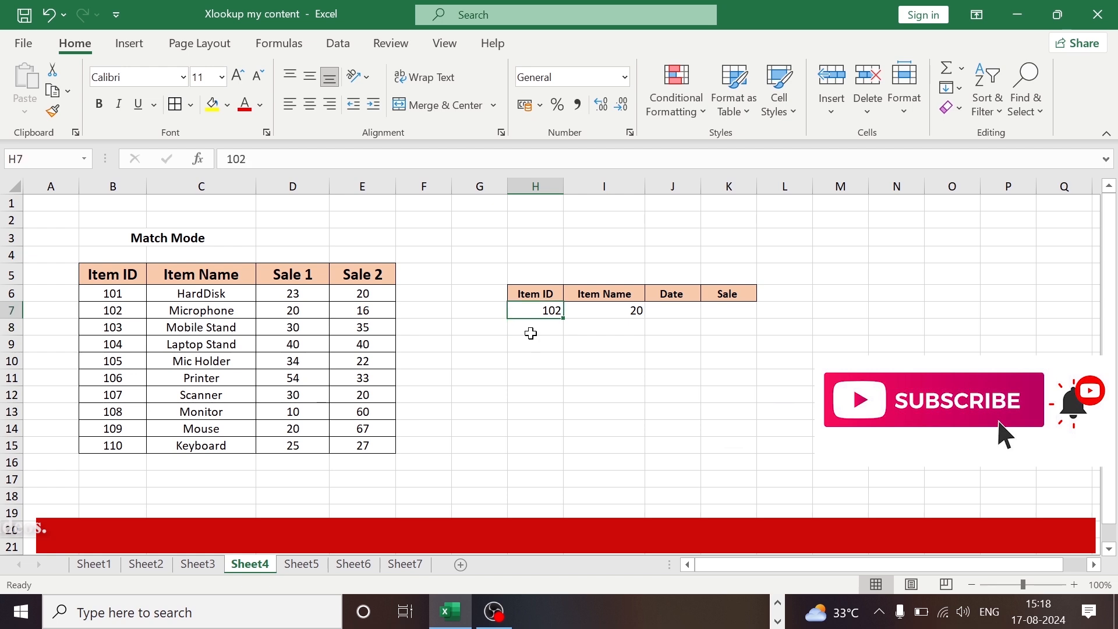
pyautogui.write('99')
pyautogui.press('Return')
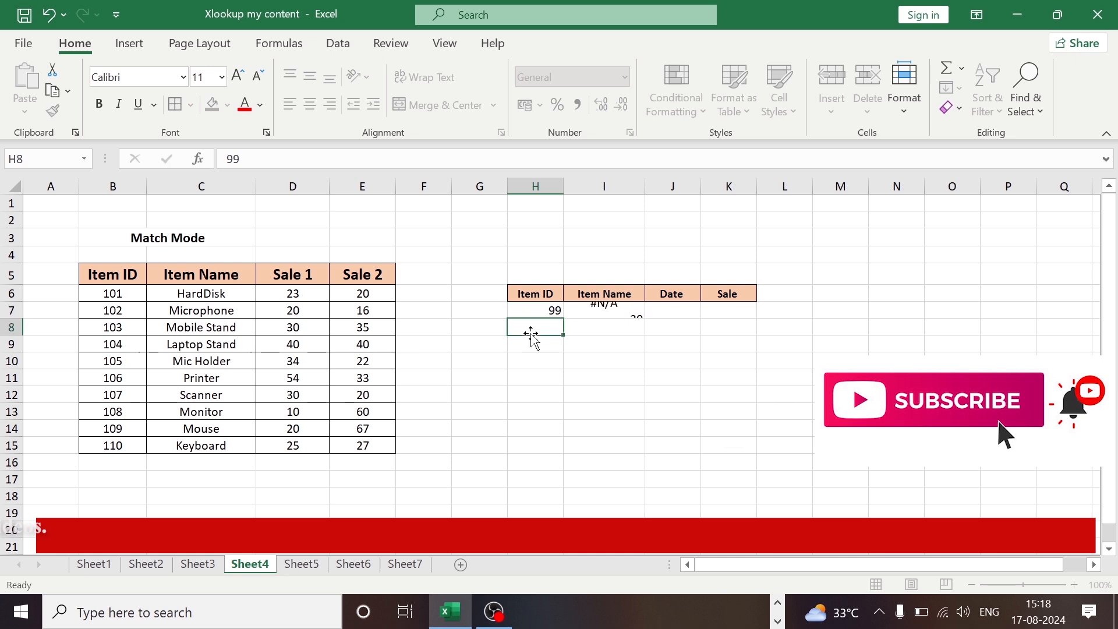
# Set the match_mode of the XLOOKUP formula in I7 back to 1, exact match or next larger item
pyautogui.click(592, 310)
pyautogui.press('F2')
pyautogui.press('Left')
pyautogui.press('BackSpace')
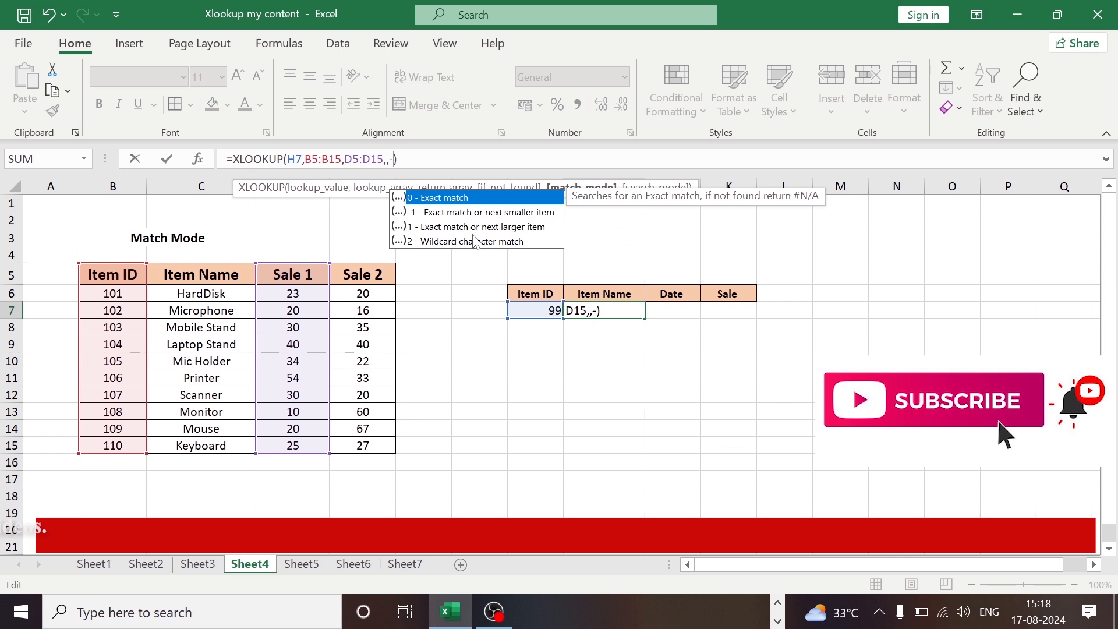
pyautogui.press('BackSpace')
pyautogui.press('Return')
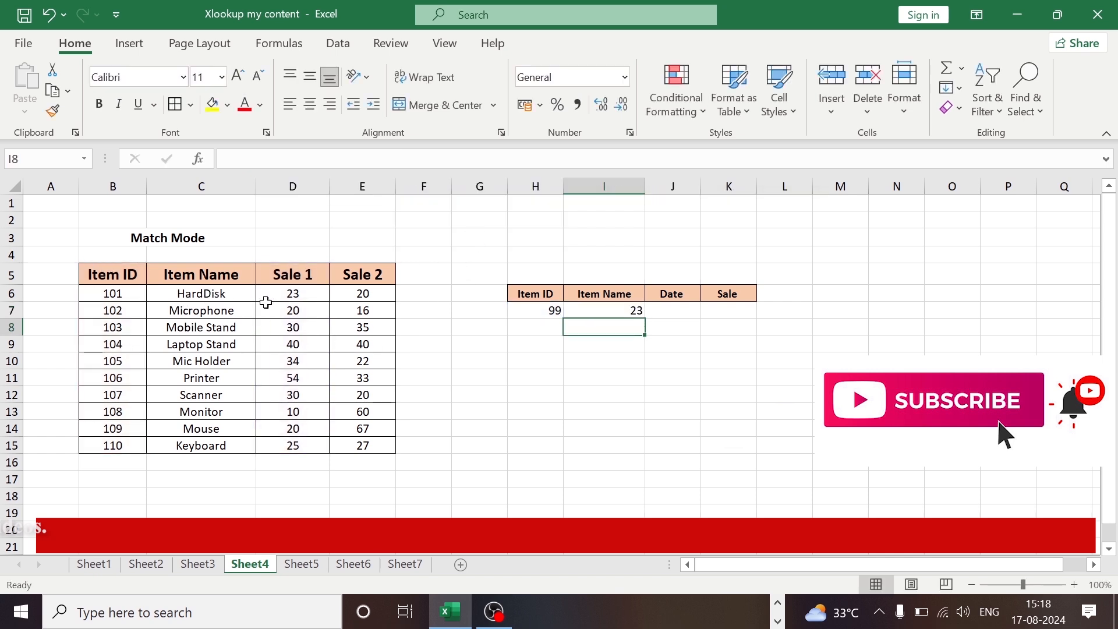
pyautogui.click(485, 344)
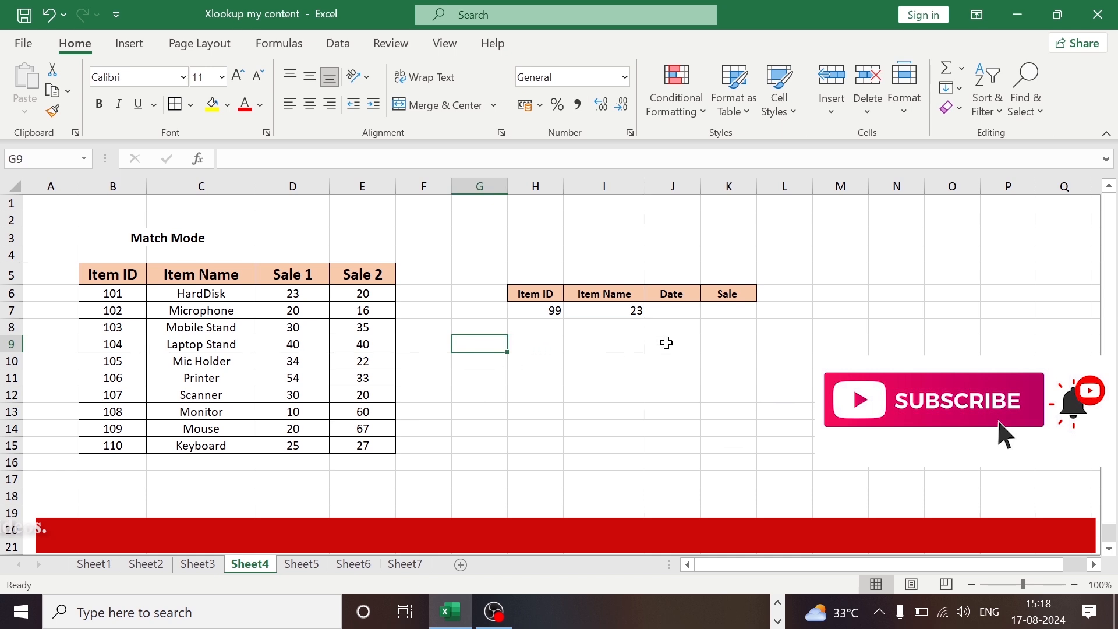
pyautogui.click(675, 298)
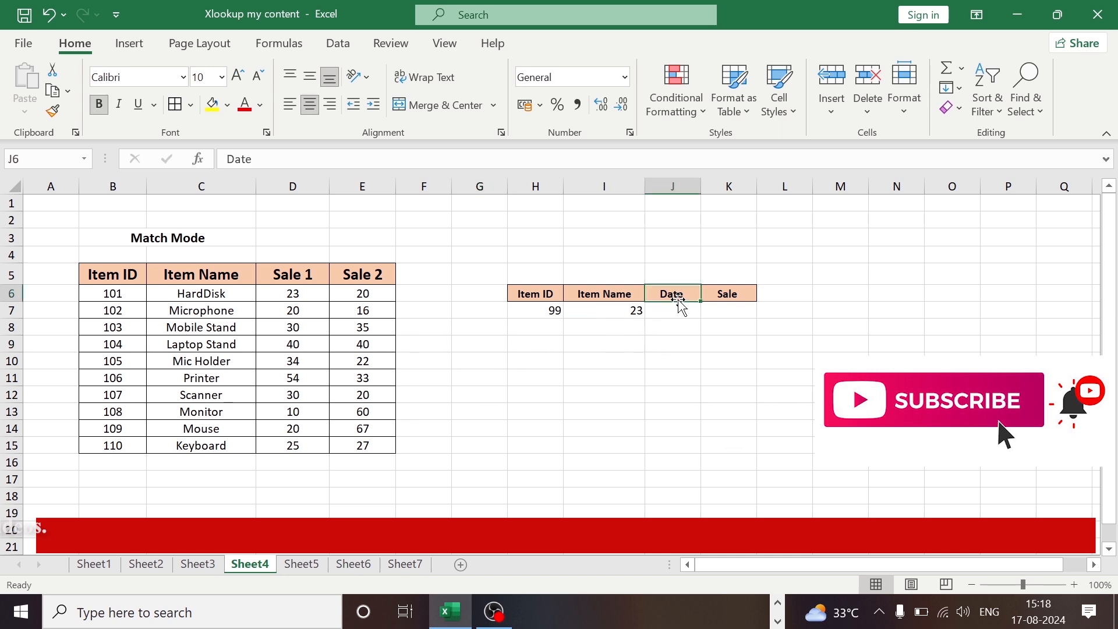
pyautogui.click(677, 428)
pyautogui.click(725, 361)
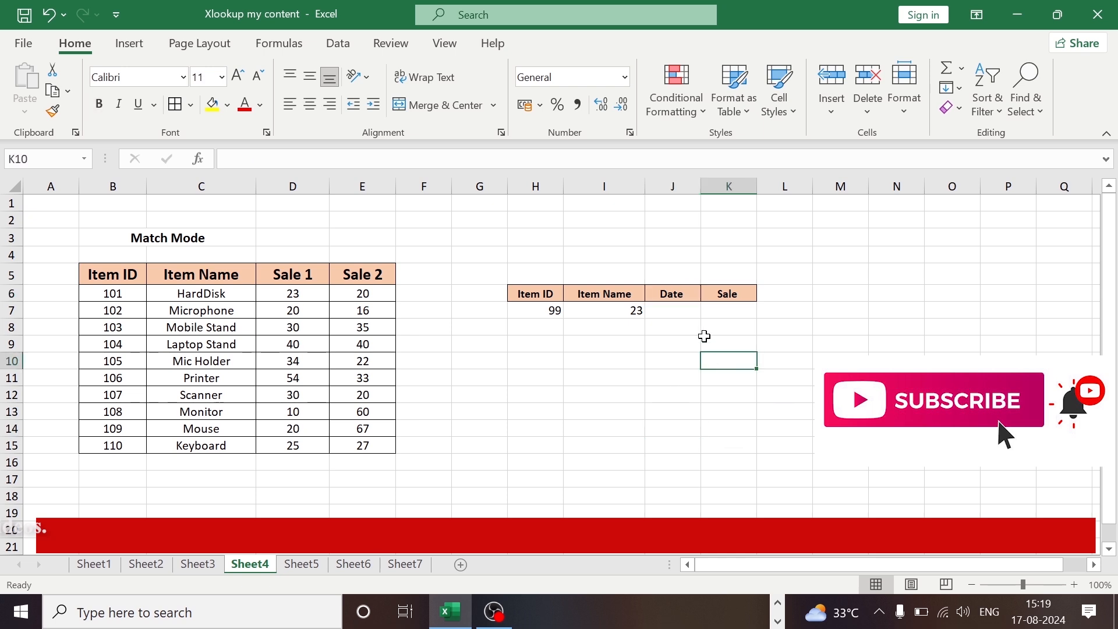
pyautogui.click(609, 339)
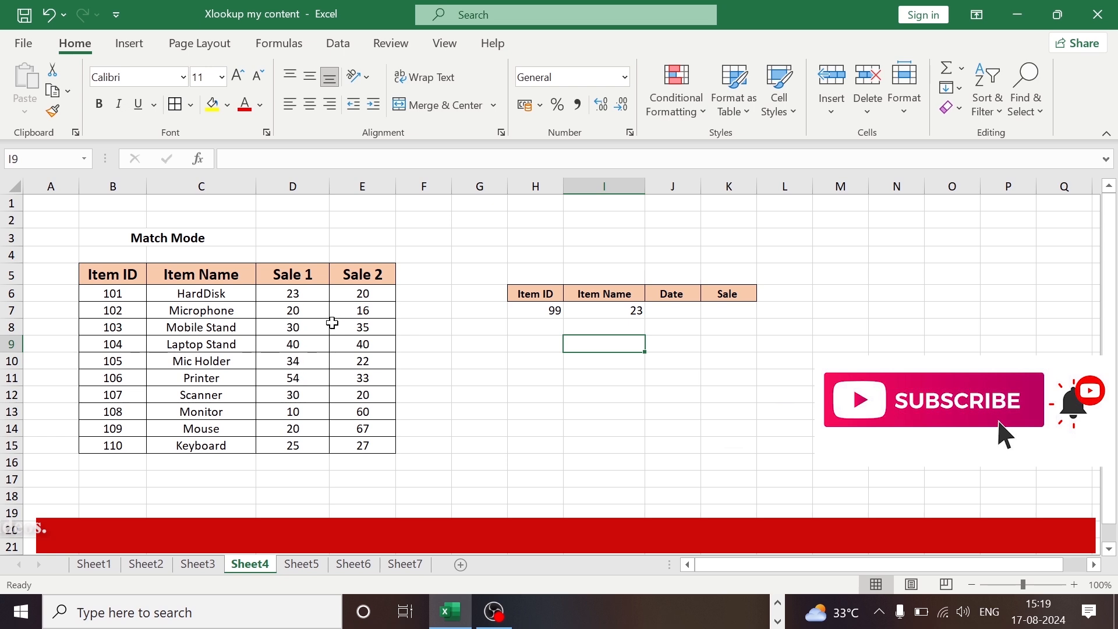
pyautogui.click(521, 320)
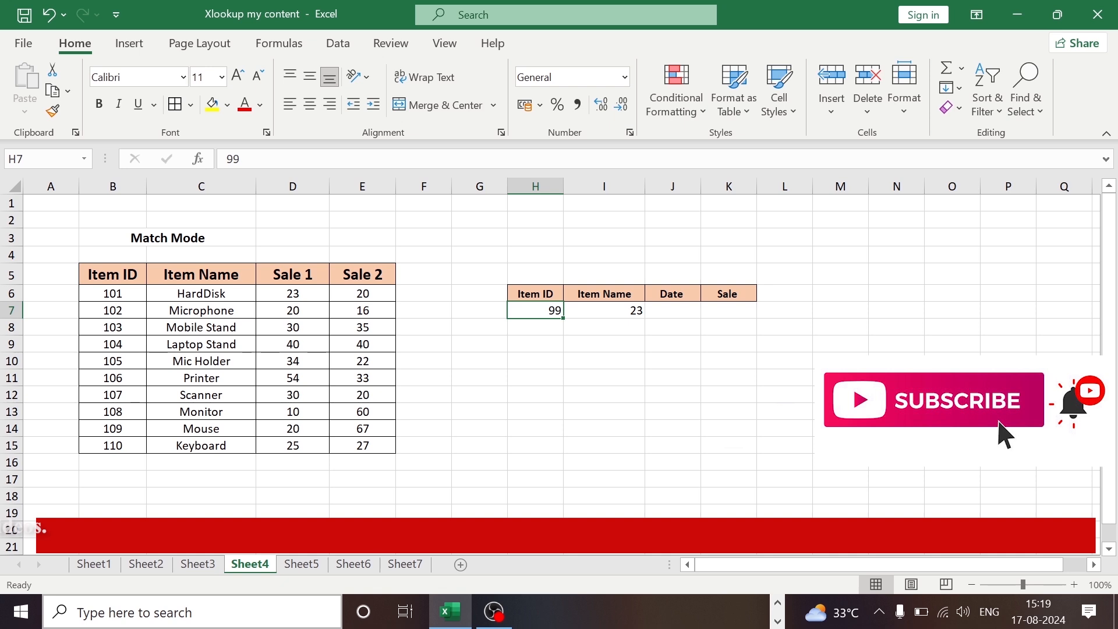
# Switch to Sheet5 with the Search Mode table and widen column H, which holds the lookup Date header
pyautogui.click(303, 564)
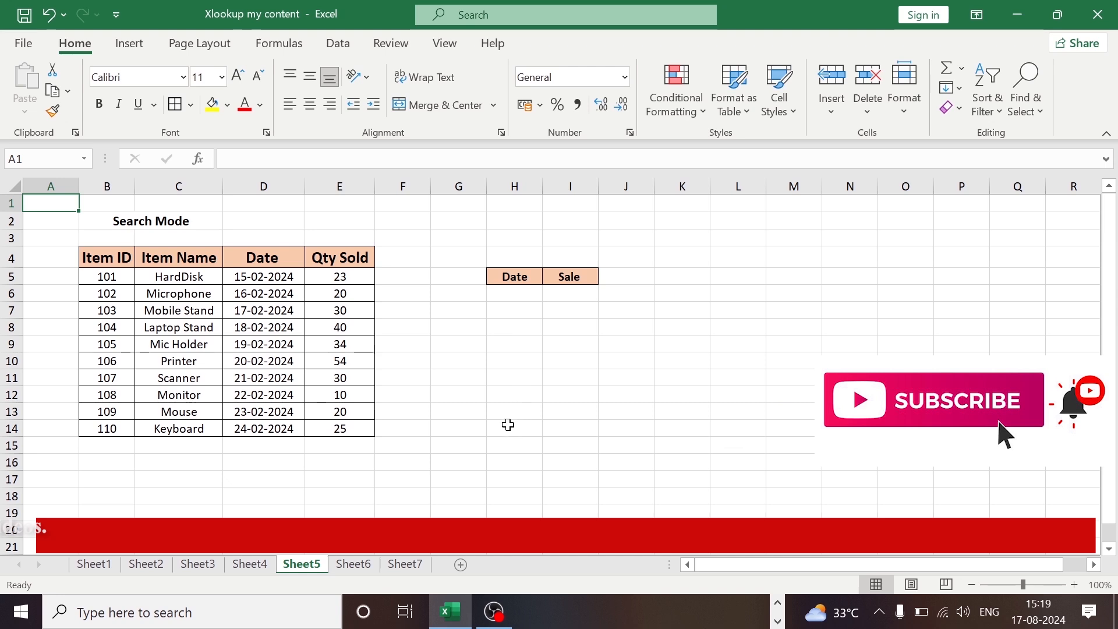
pyautogui.click(564, 297)
pyautogui.click(511, 275)
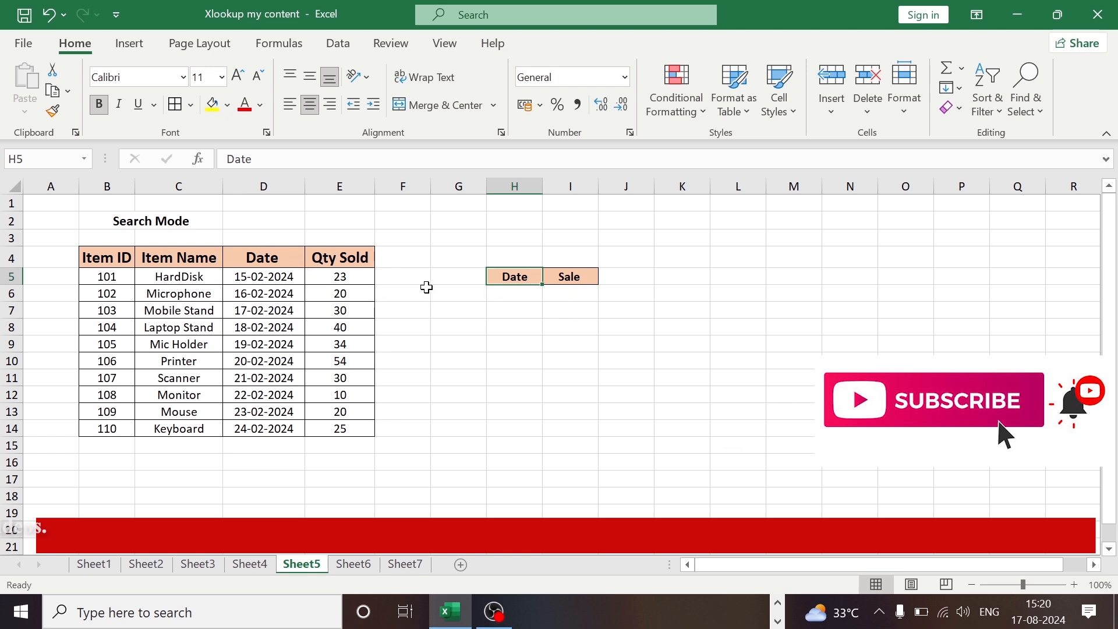
pyautogui.moveTo(544, 181); pyautogui.dragTo(581, 186)
pyautogui.click(568, 376)
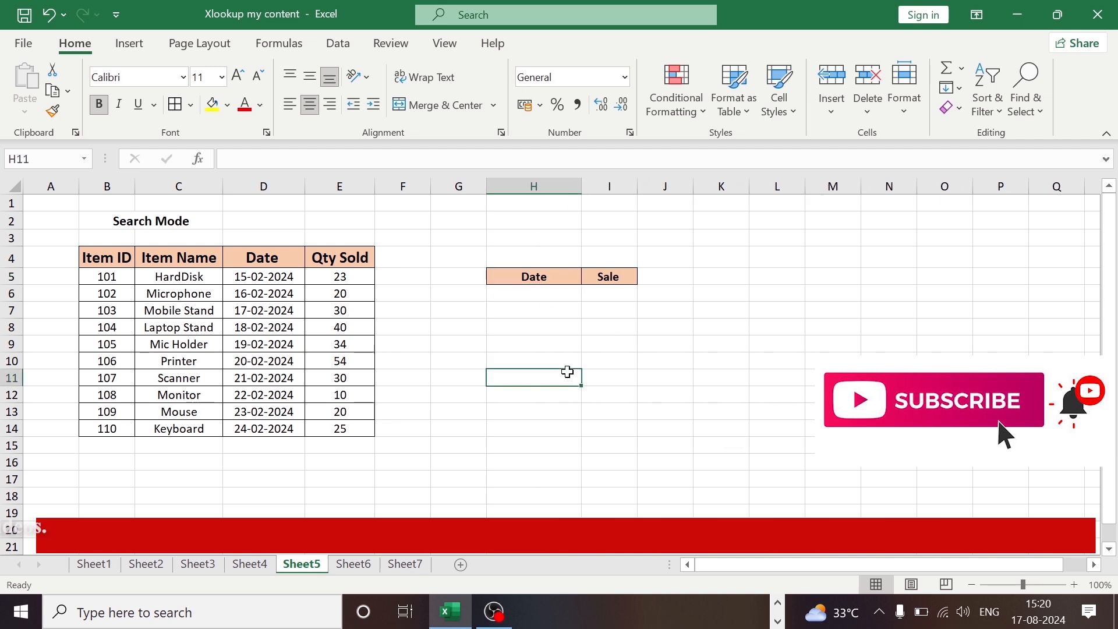
# Start an XLOOKUP formula in I6 of Sheet5, under Sale, with H6 as the lookup value
pyautogui.click(596, 291)
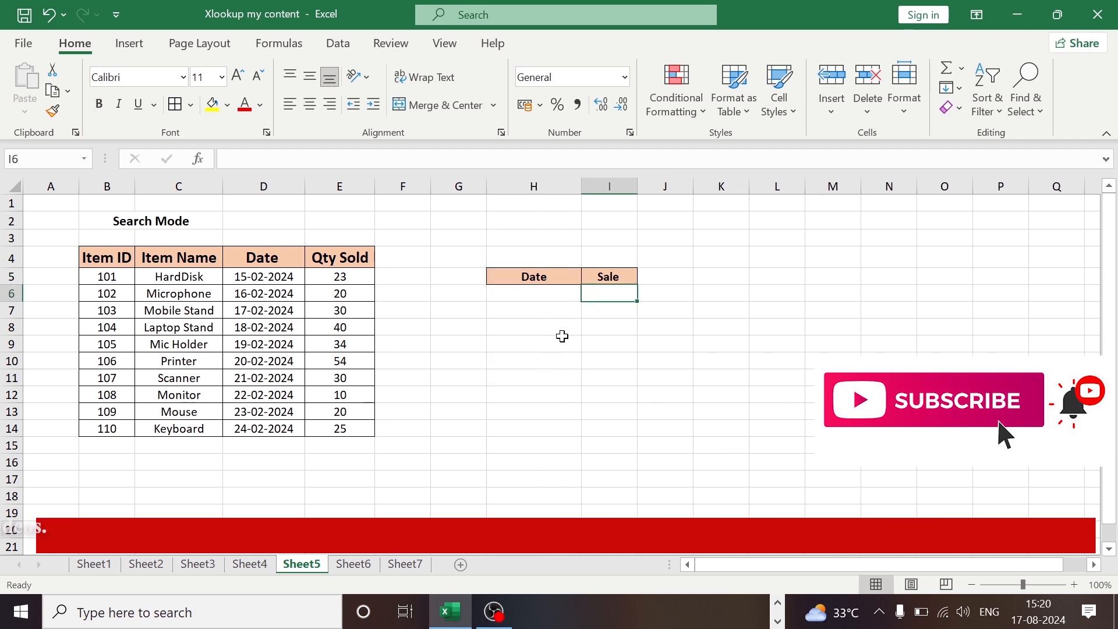
pyautogui.write('=')
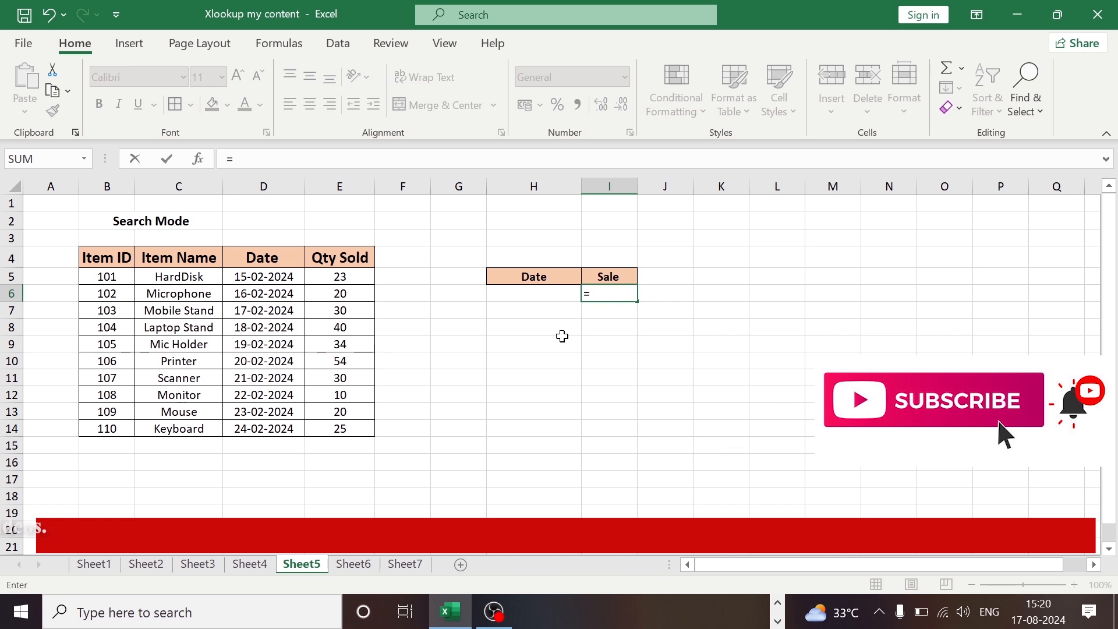
pyautogui.write('xloo')
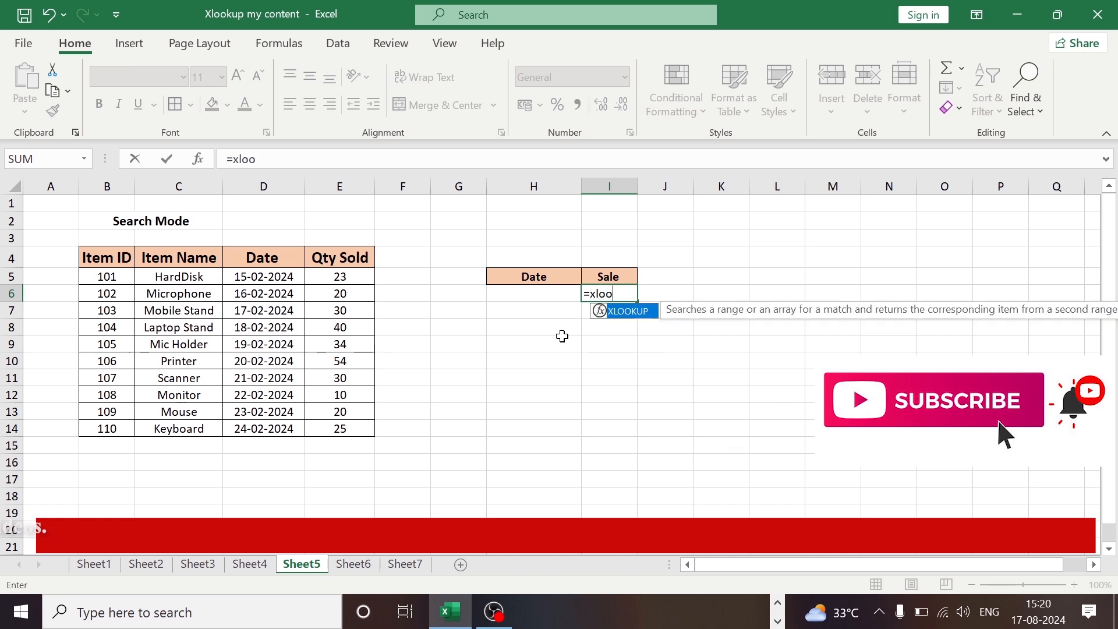
pyautogui.write('kup(')
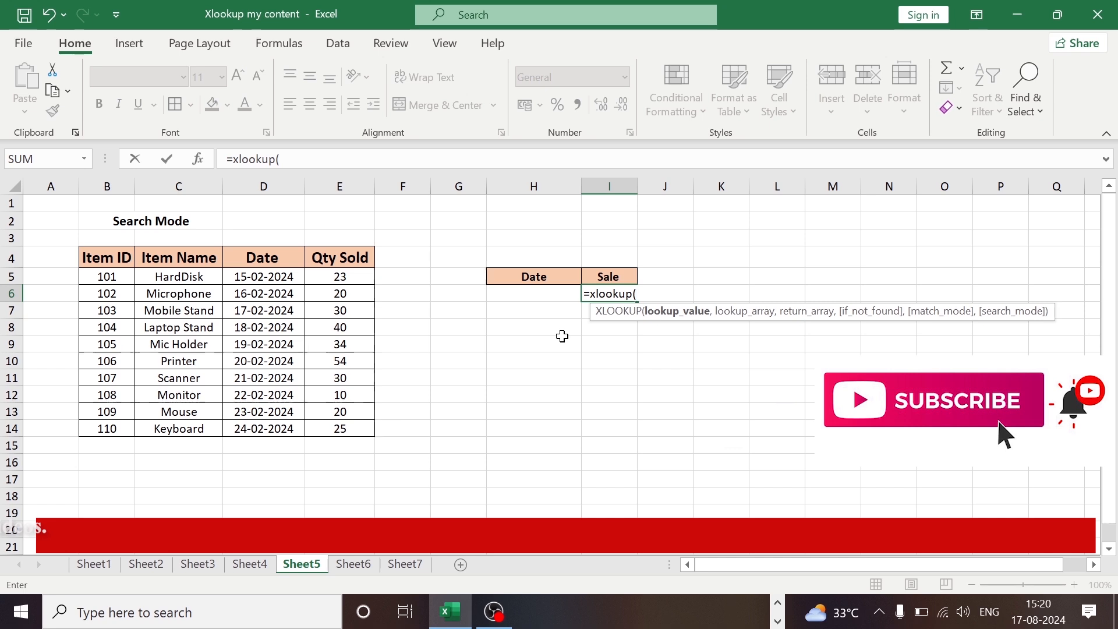
pyautogui.click(546, 294)
pyautogui.write(',')
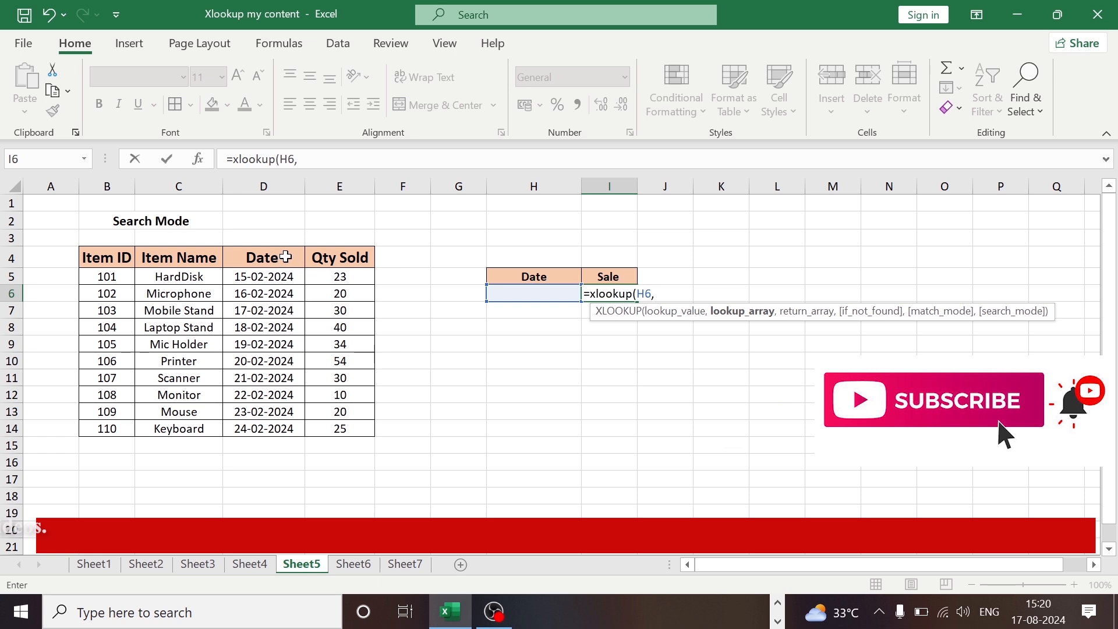
# Add the Date column D4:D14 as the lookup array and the Qty Sold column E4:E14 as the return array
pyautogui.moveTo(285, 254); pyautogui.dragTo(283, 438)
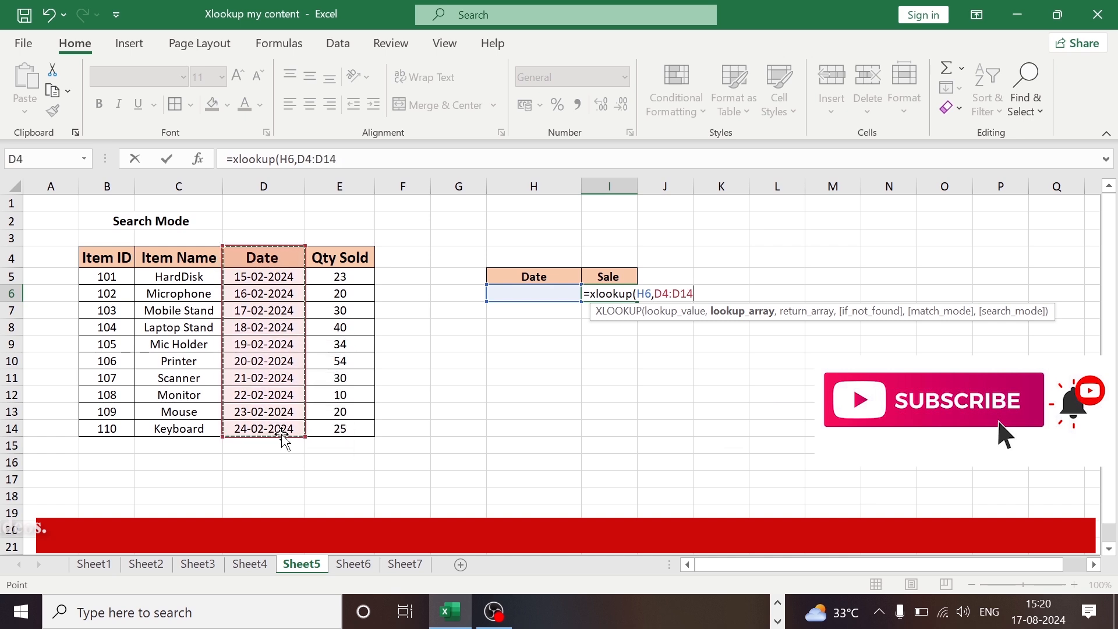
pyautogui.write(',')
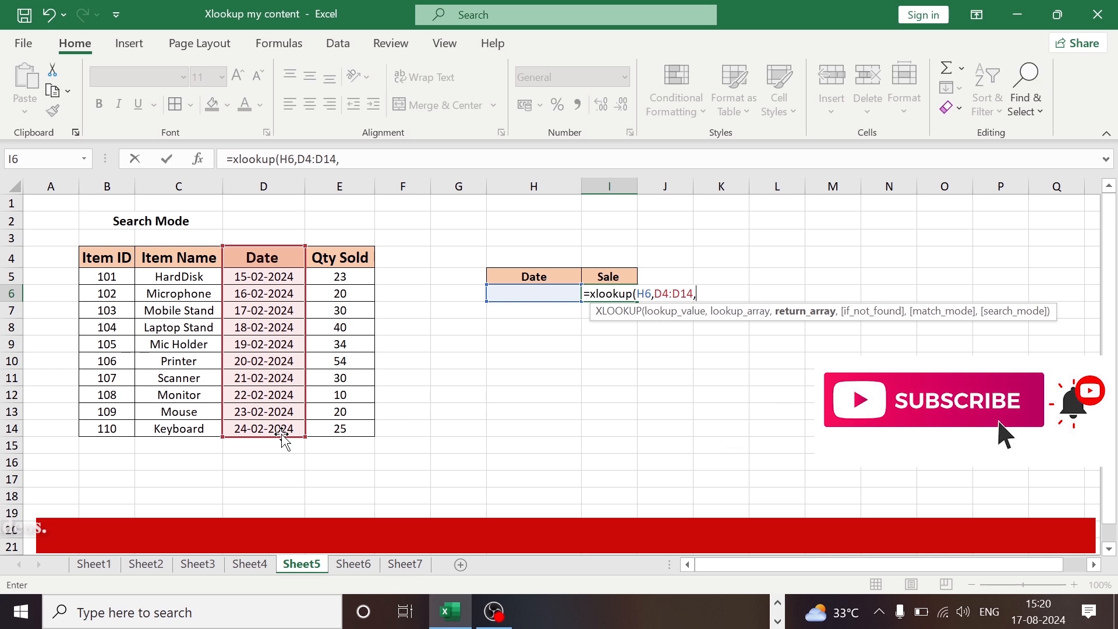
pyautogui.moveTo(350, 254); pyautogui.dragTo(350, 432)
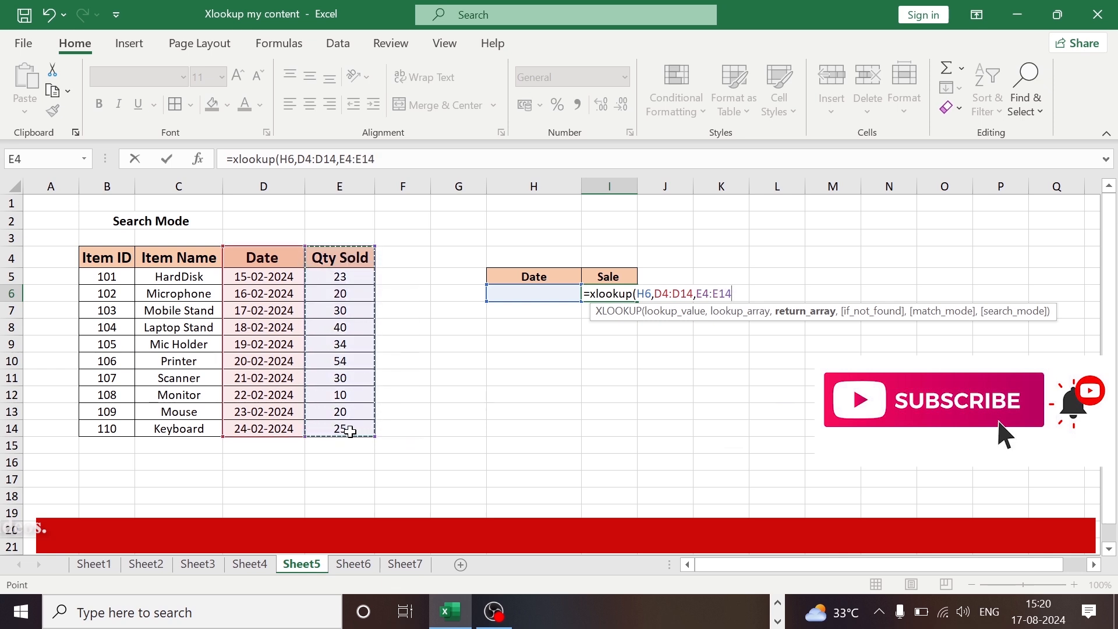
pyautogui.write(',')
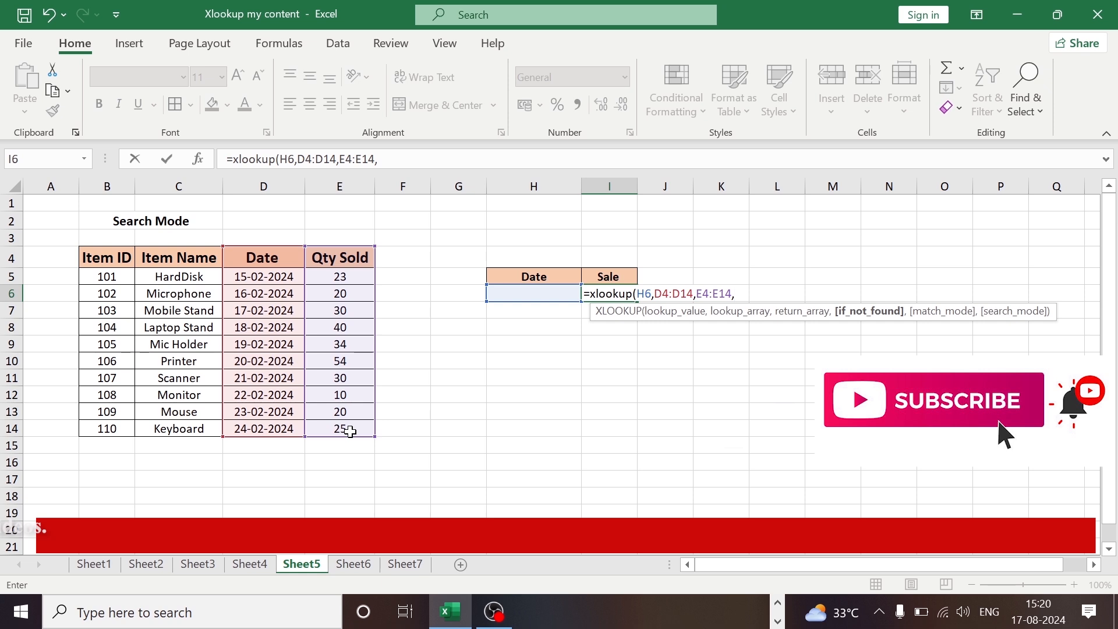
# Complete the XLOOKUP formula in I6 with if_not_found and match_mode left empty and search_mode 1, search first-to-last
pyautogui.write(',')
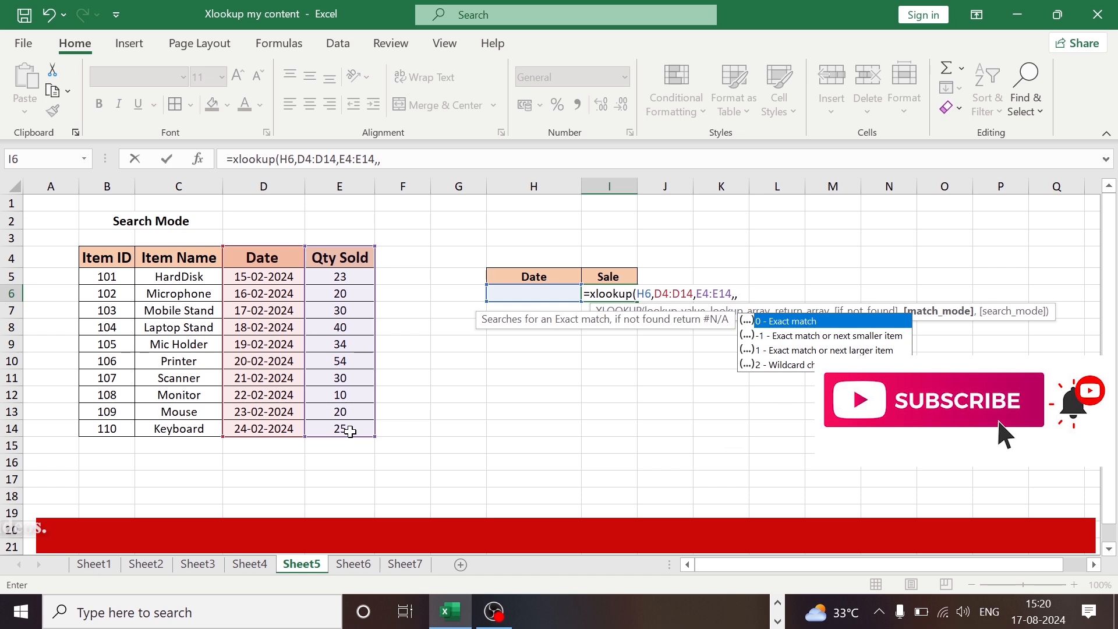
pyautogui.write(',')
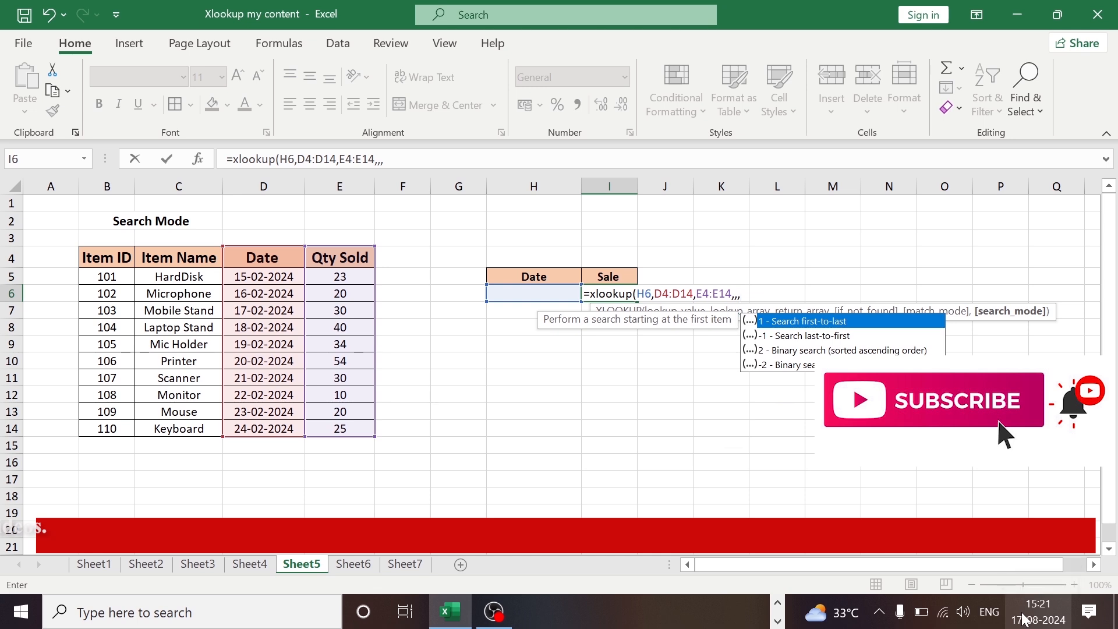
pyautogui.write('1)')
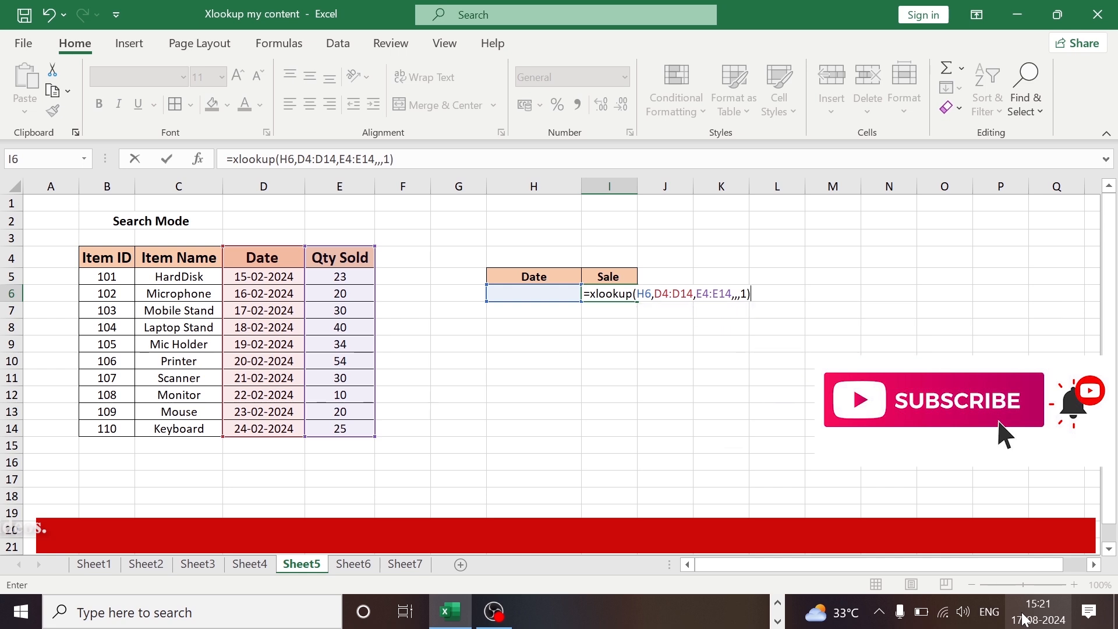
pyautogui.press('Return')
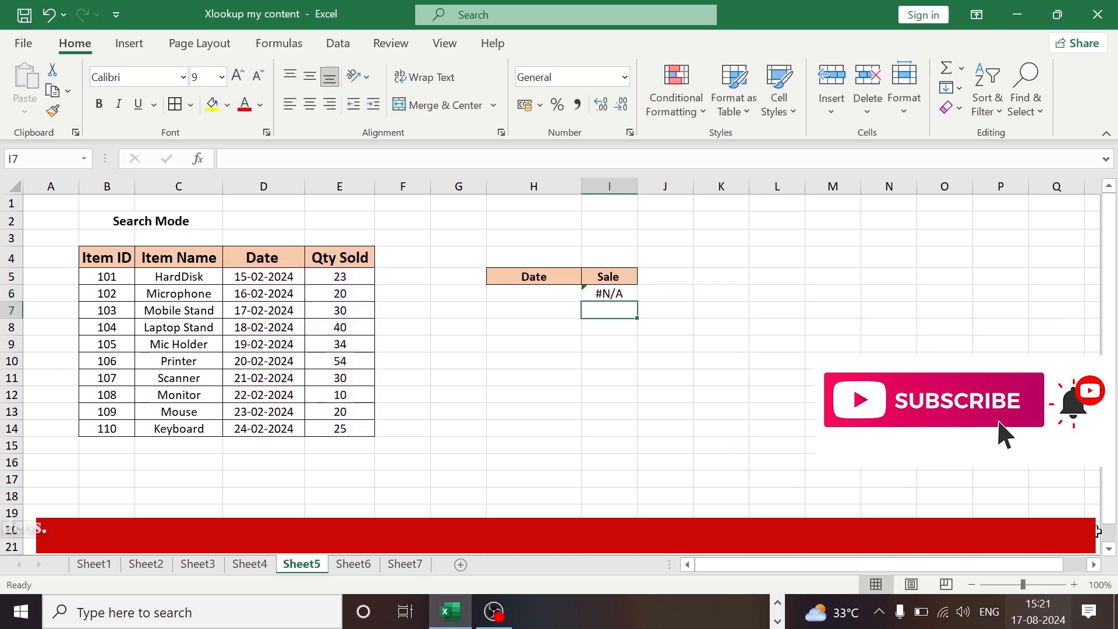
# Copy the date 17-02-2024 from D7 into H6 as the lookup date
pyautogui.click(541, 291)
pyautogui.click(279, 308)
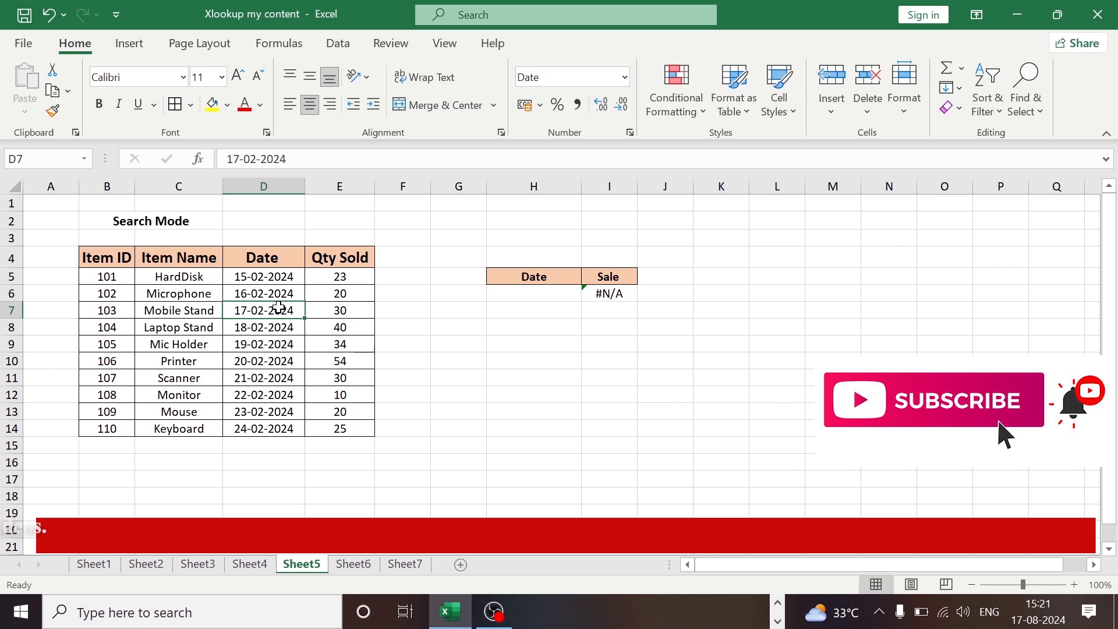
pyautogui.hotkey('ctrl', 'c')
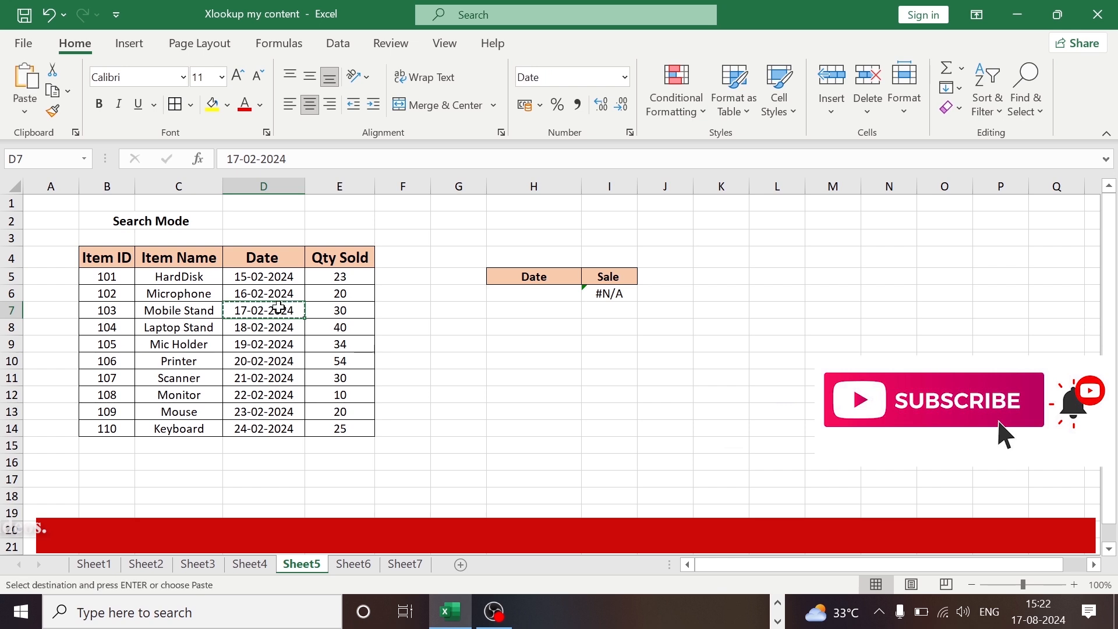
pyautogui.click(520, 291)
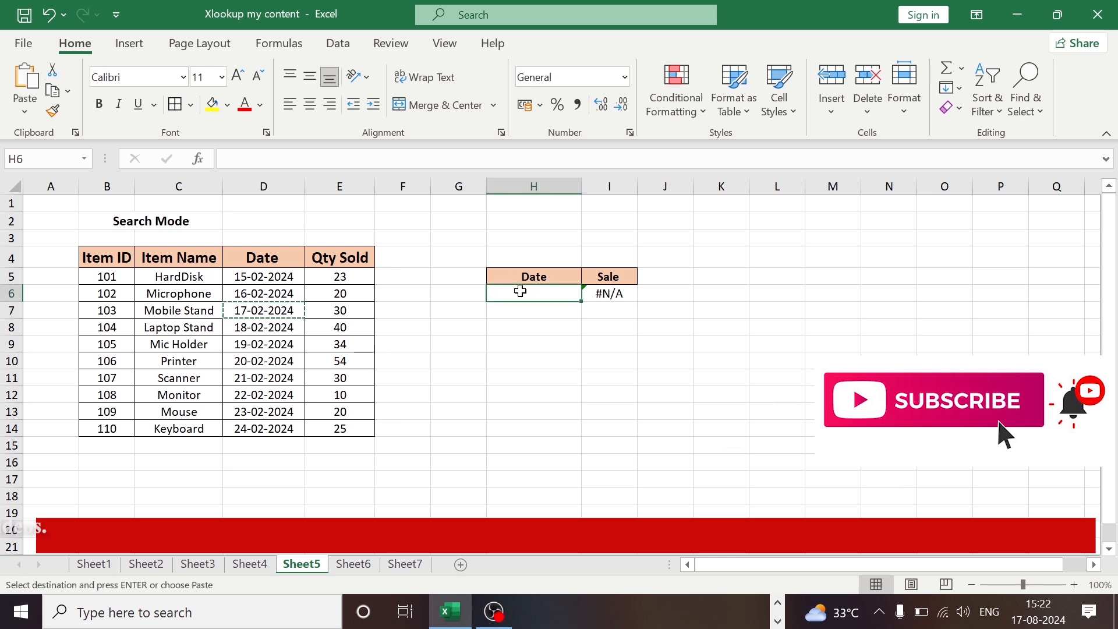
pyautogui.hotkey('ctrl', 'v')
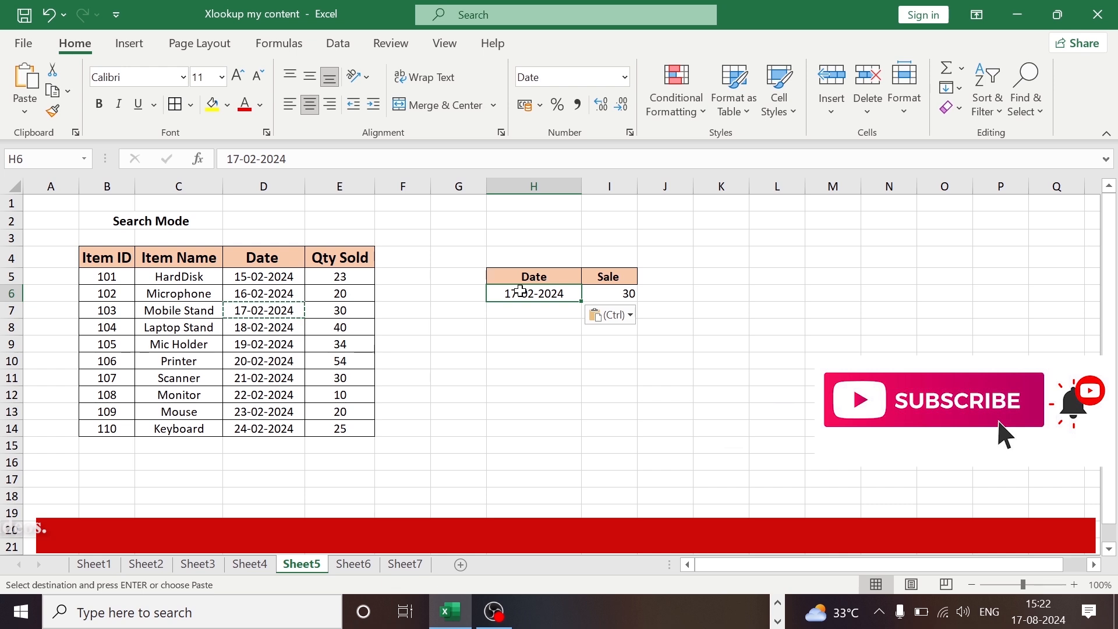
pyautogui.click(705, 347)
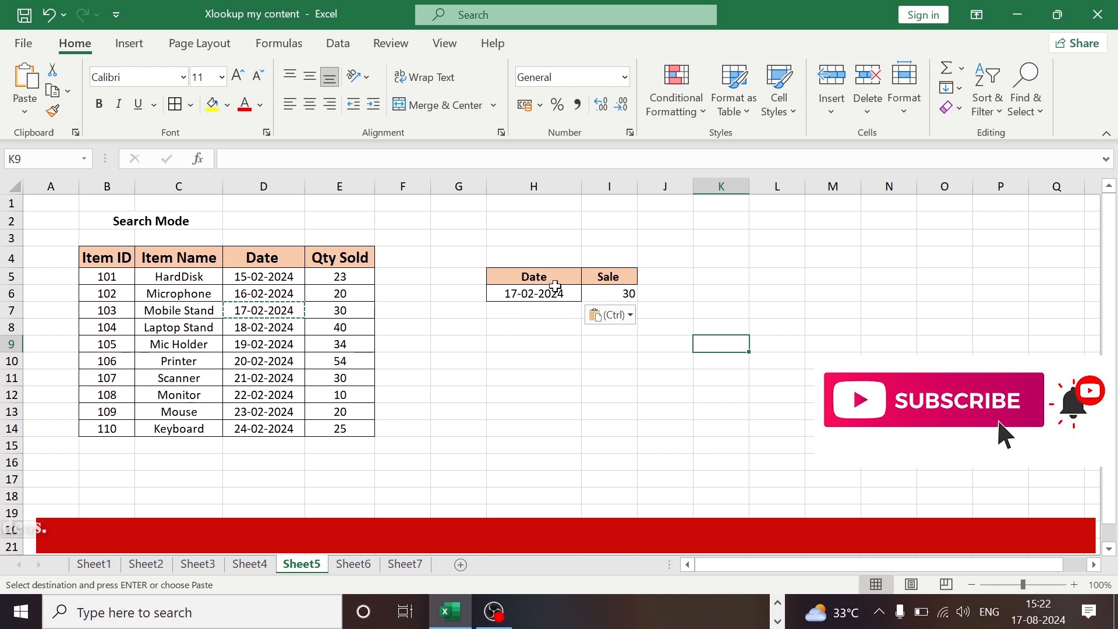
pyautogui.click(615, 294)
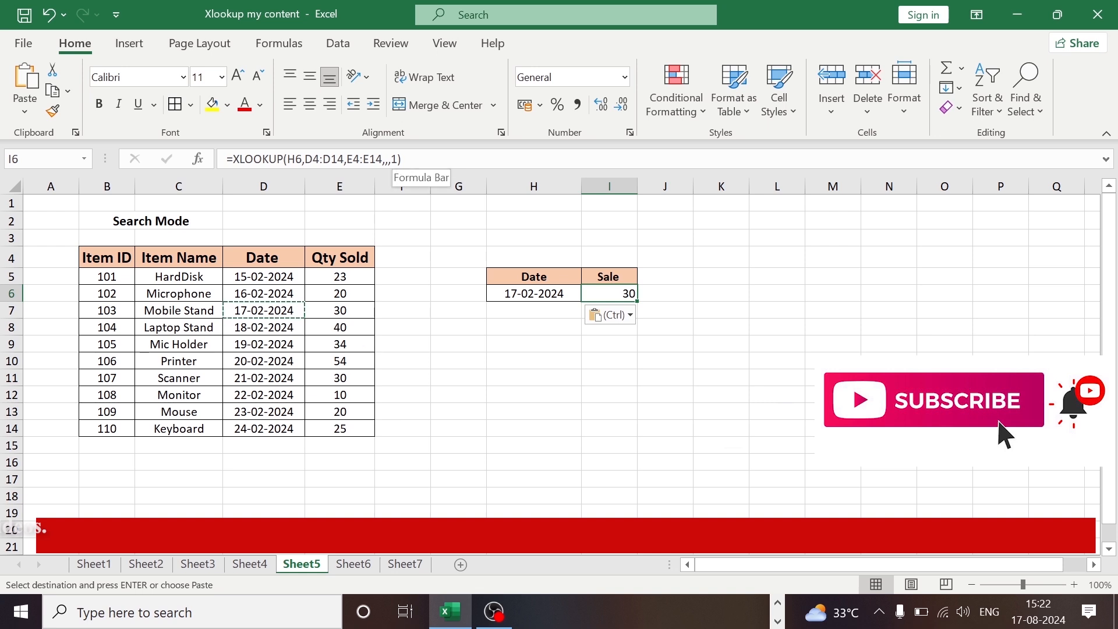
pyautogui.click(392, 160)
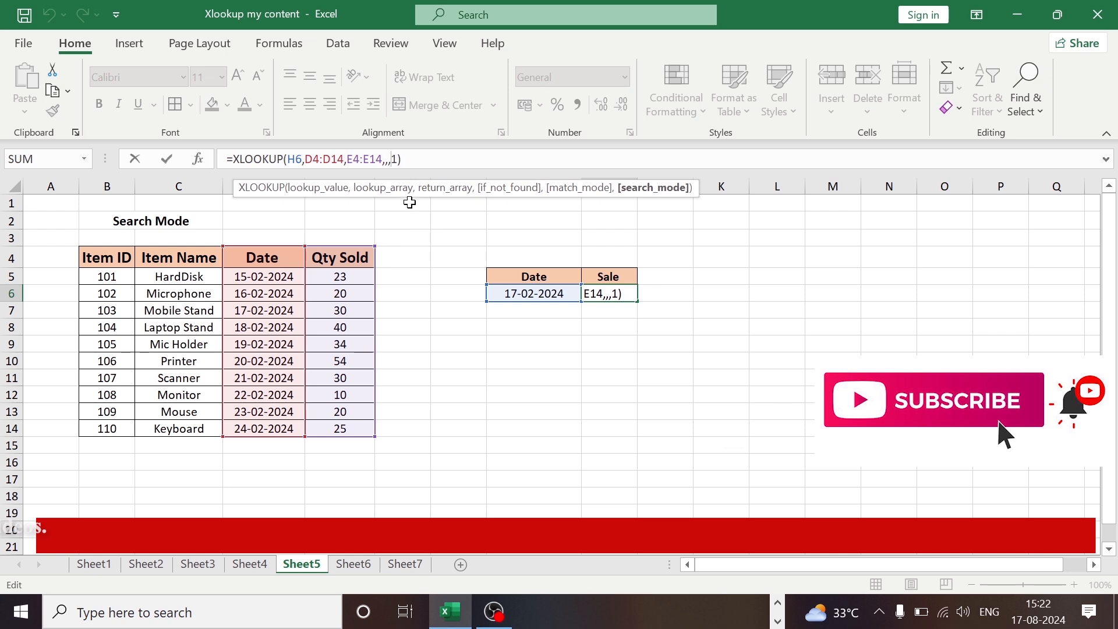
pyautogui.click(599, 390)
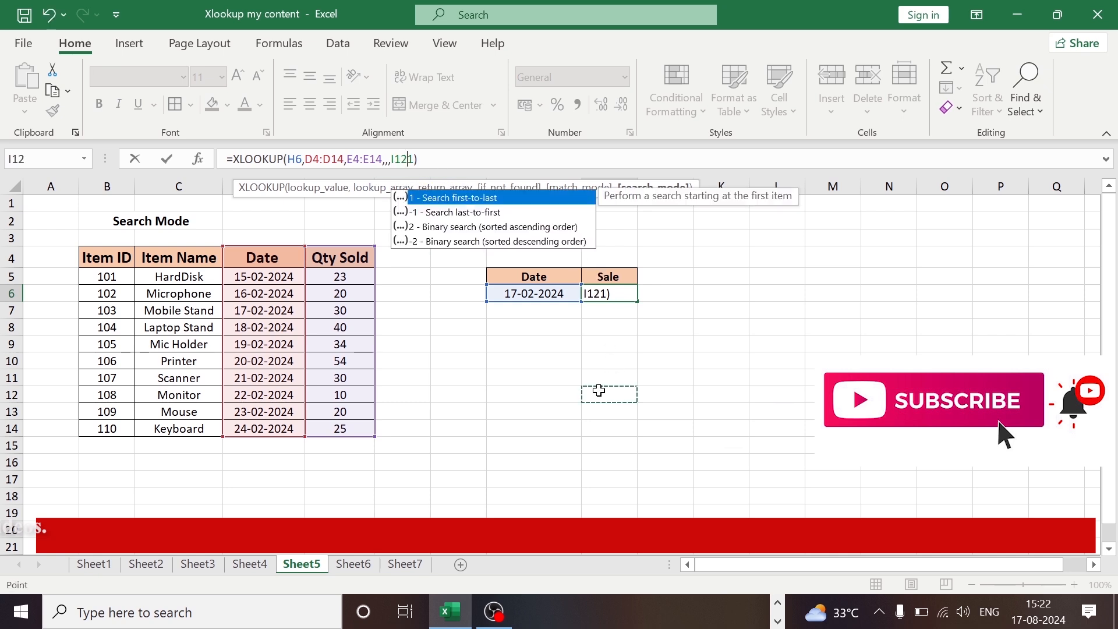
pyautogui.moveTo(431, 266); pyautogui.dragTo(429, 265)
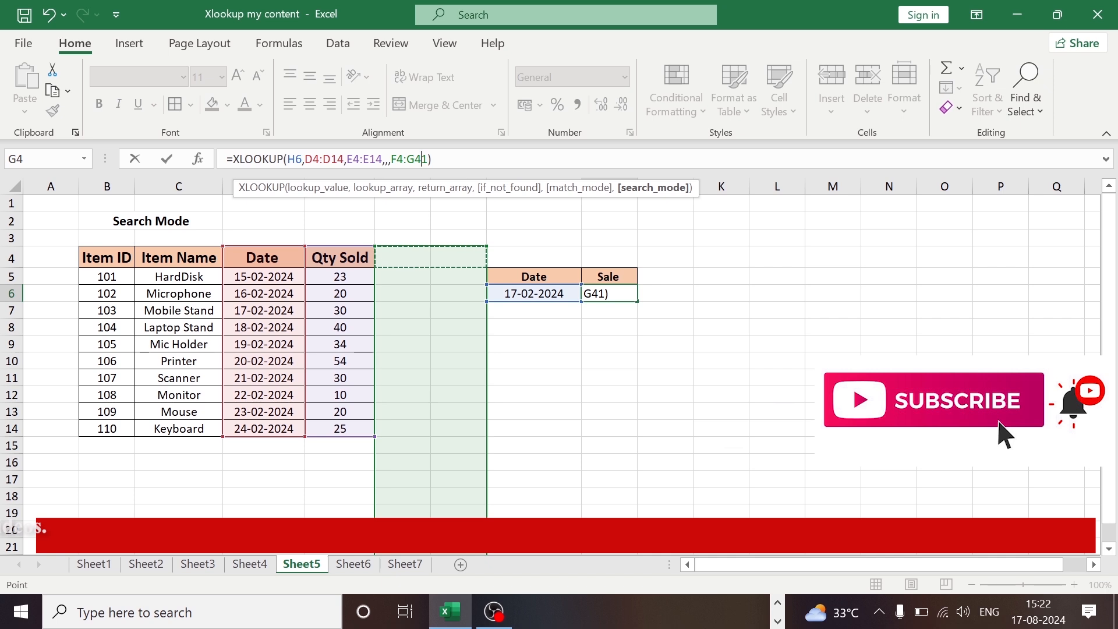
pyautogui.press('BackSpace')
pyautogui.press('BackSpace')
pyautogui.press('BackSpace')
pyautogui.press('BackSpace')
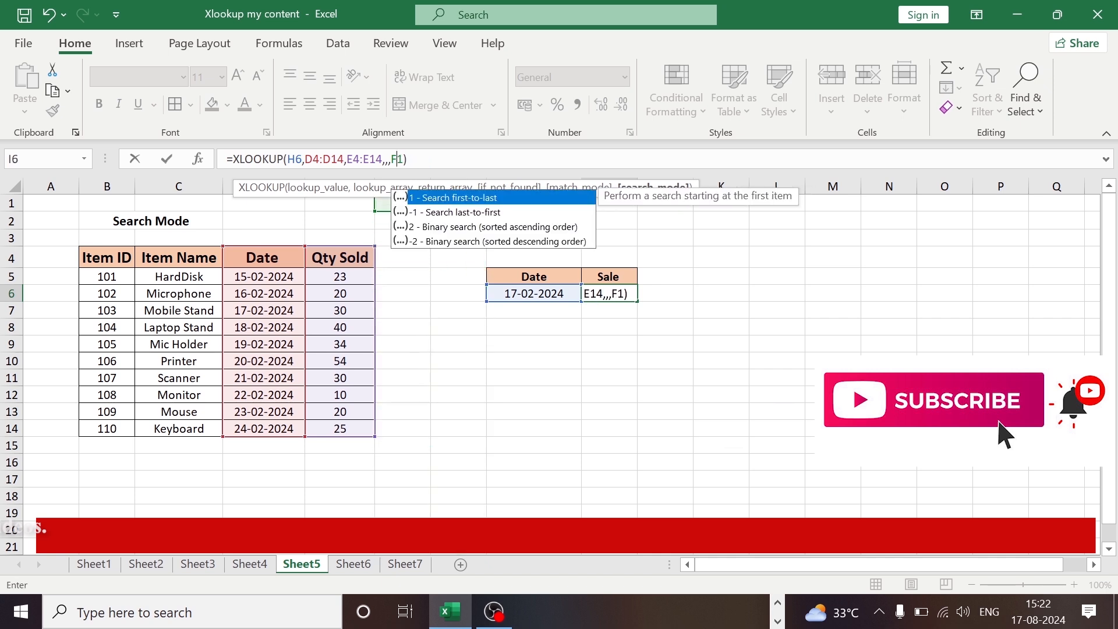
pyautogui.press('BackSpace')
pyautogui.click(403, 159)
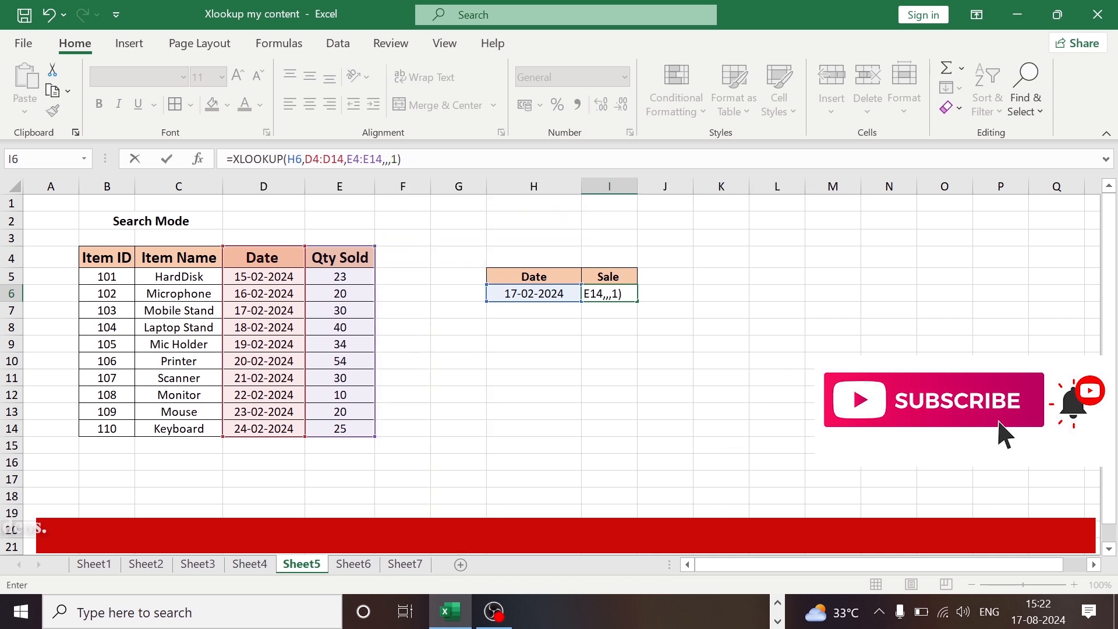
pyautogui.press('Return')
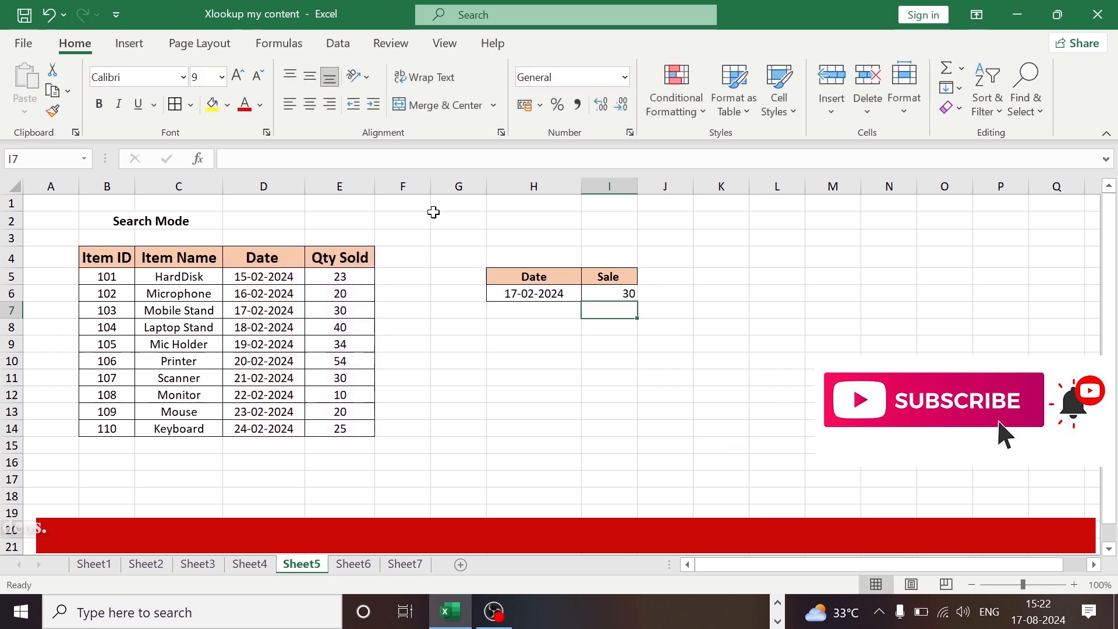
pyautogui.click(679, 431)
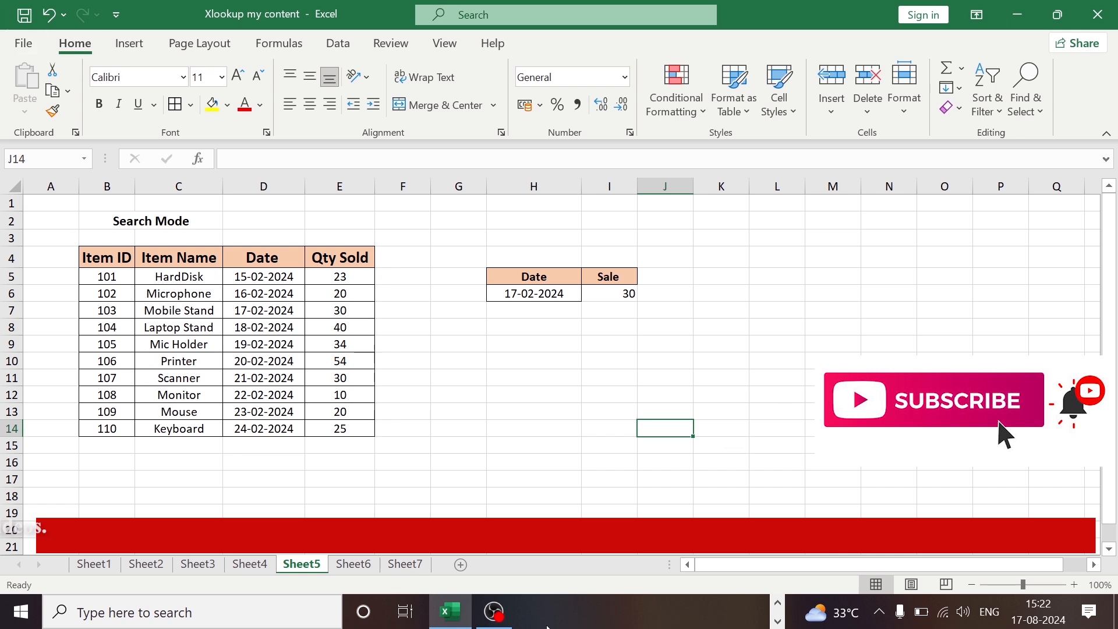
# Switch to Sheet6 with the Xlookup VS hlookup table and slightly widen the Sale and Item id columns, I and H
pyautogui.click(354, 564)
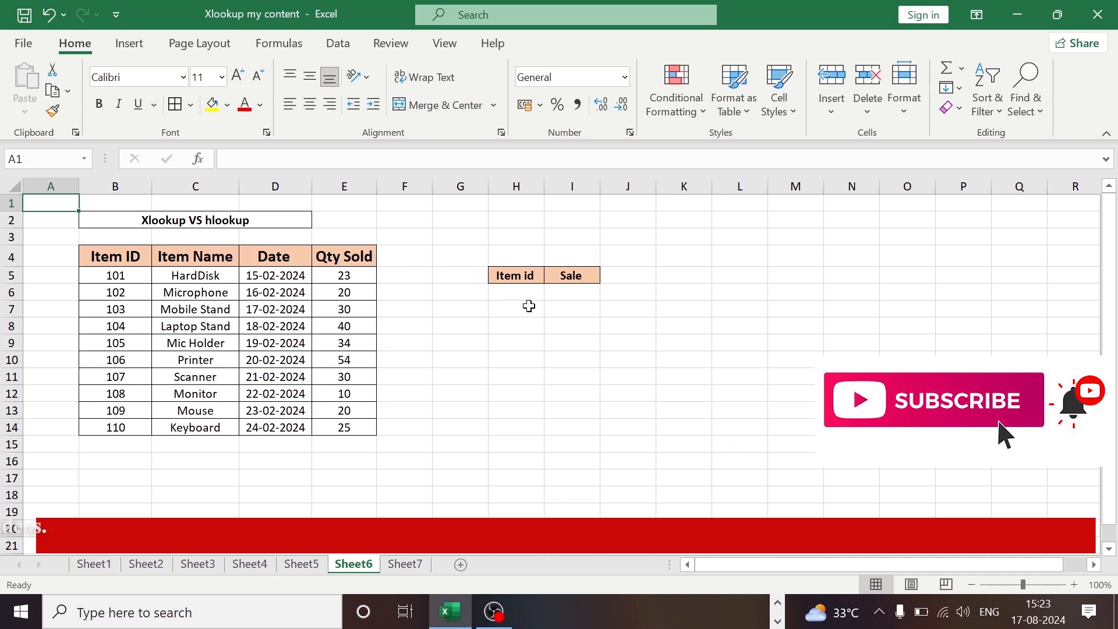
pyautogui.moveTo(600, 186); pyautogui.dragTo(612, 186)
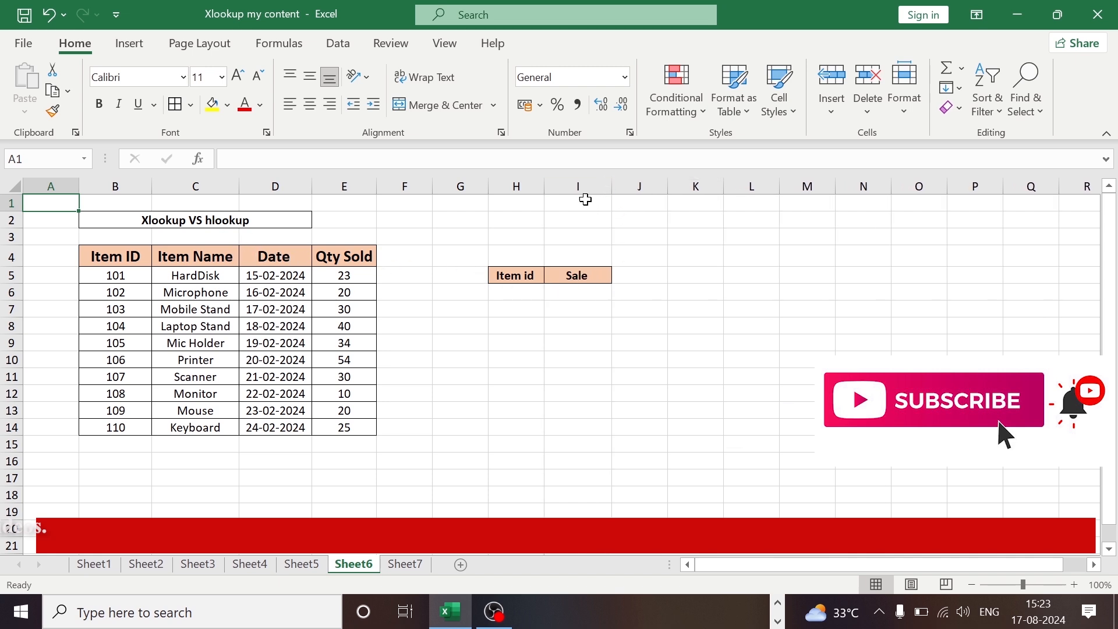
pyautogui.moveTo(543, 186); pyautogui.dragTo(547, 186)
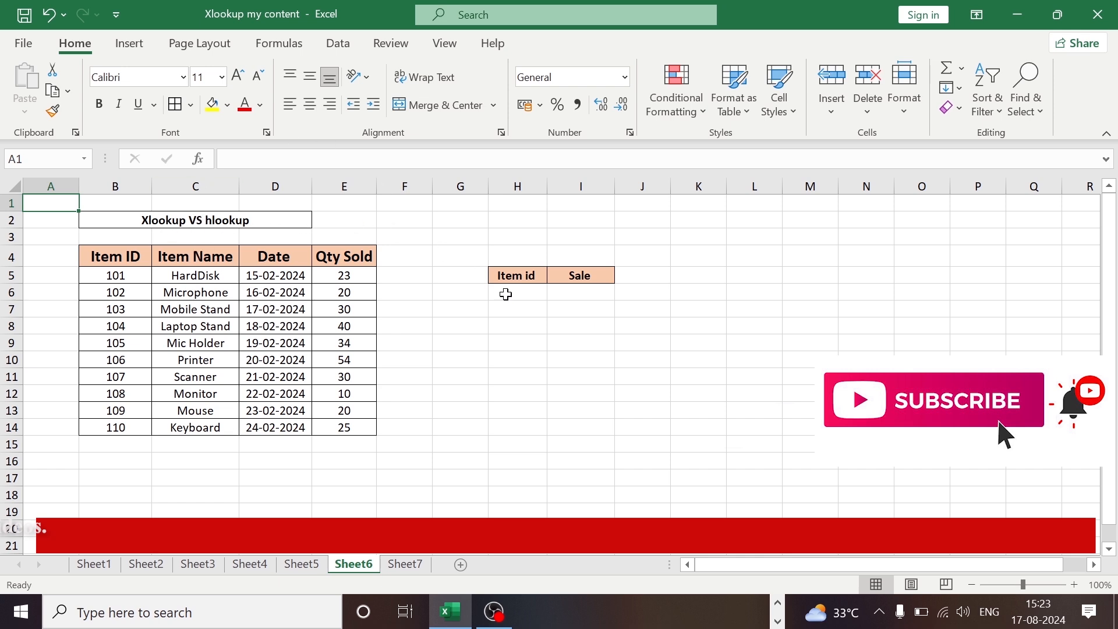
pyautogui.click(527, 296)
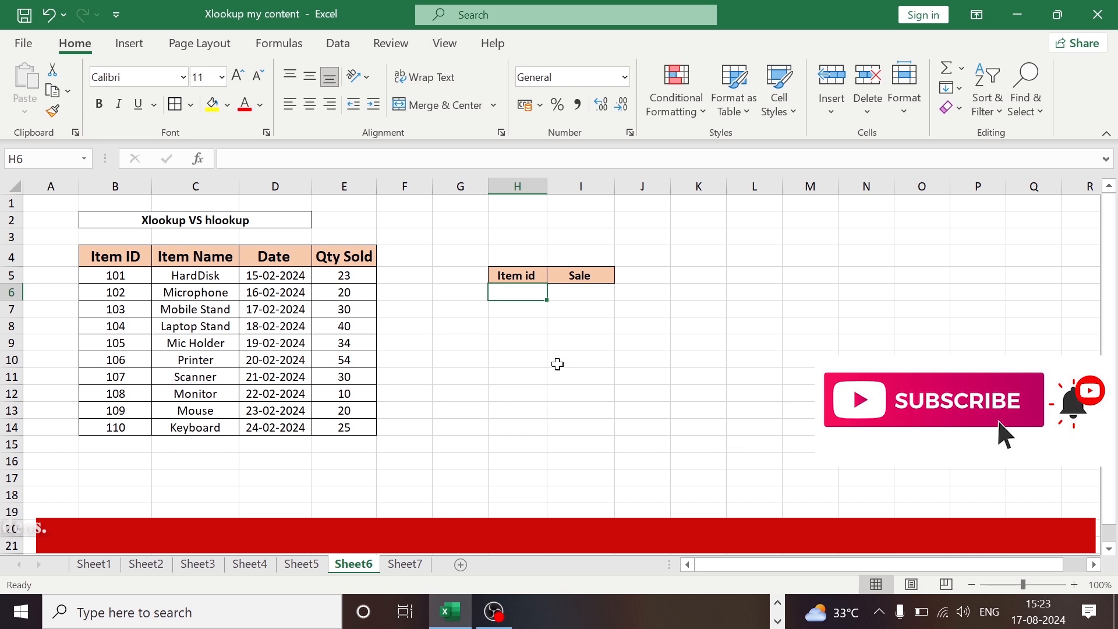
pyautogui.write('=')
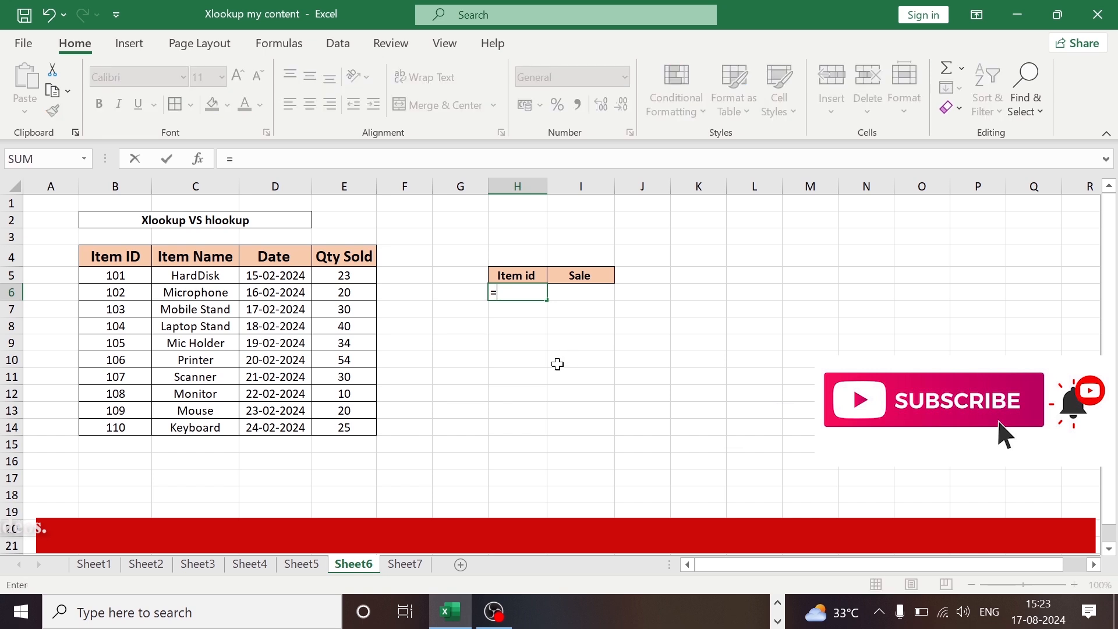
pyautogui.press('BackSpace')
# Start an XLOOKUP formula in I6 of Sheet6, under Sale, with H6 as the lookup value
pyautogui.press('Tab')
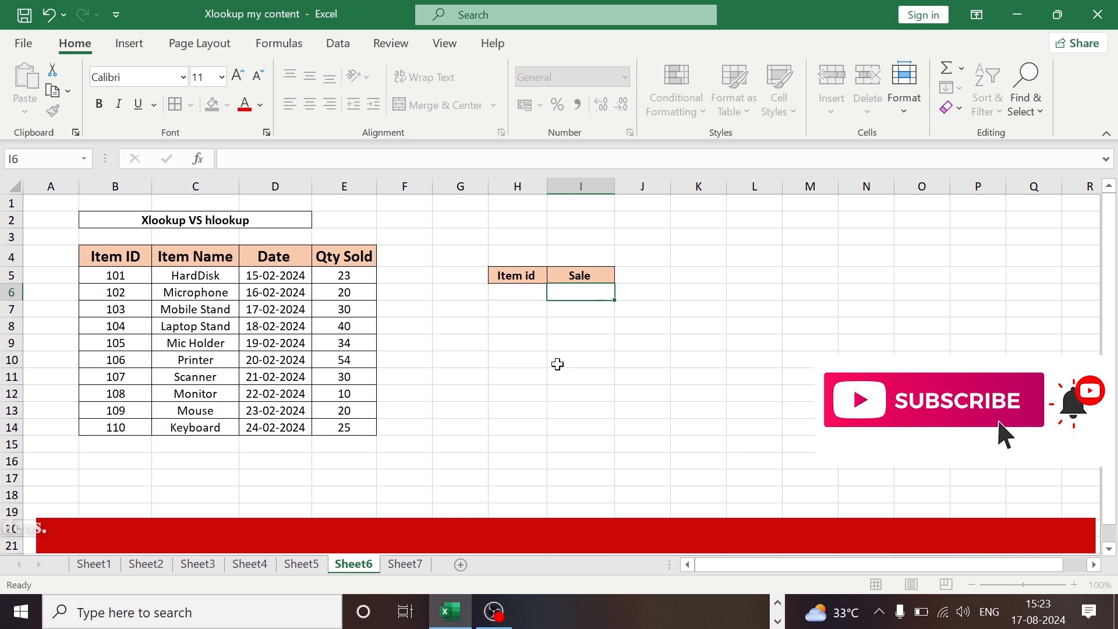
pyautogui.write('=')
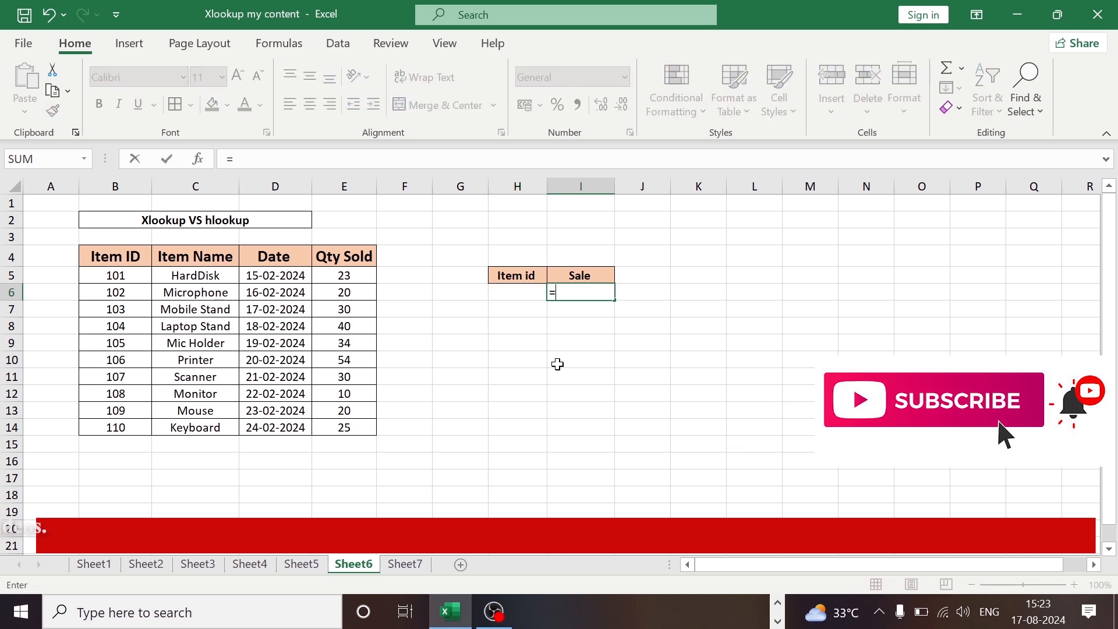
pyautogui.write('xloo')
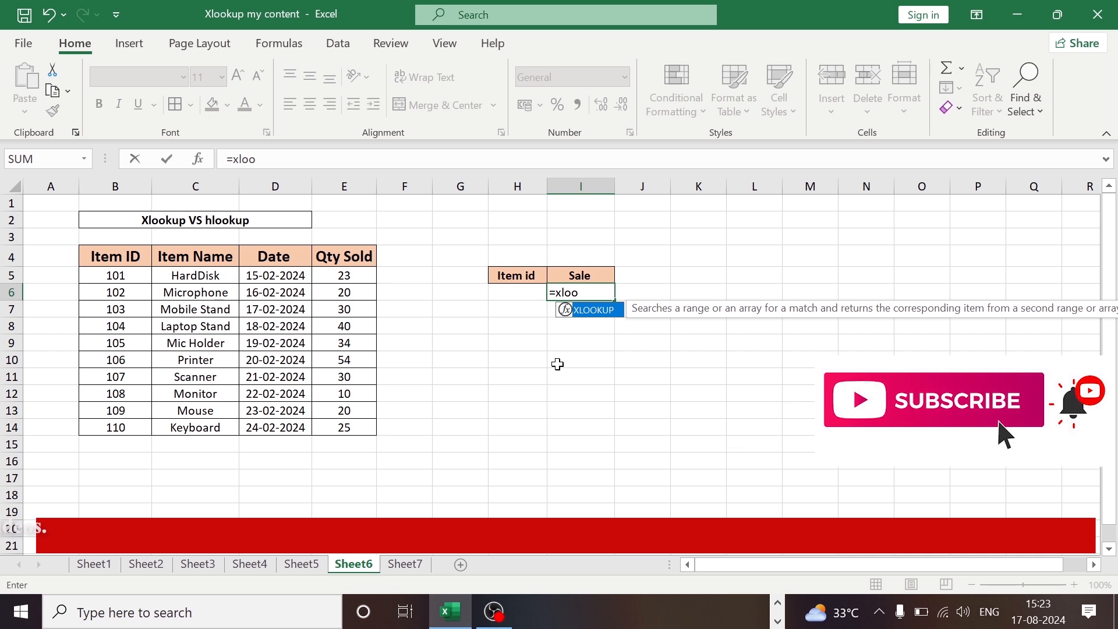
pyautogui.write('kup')
pyautogui.write('(')
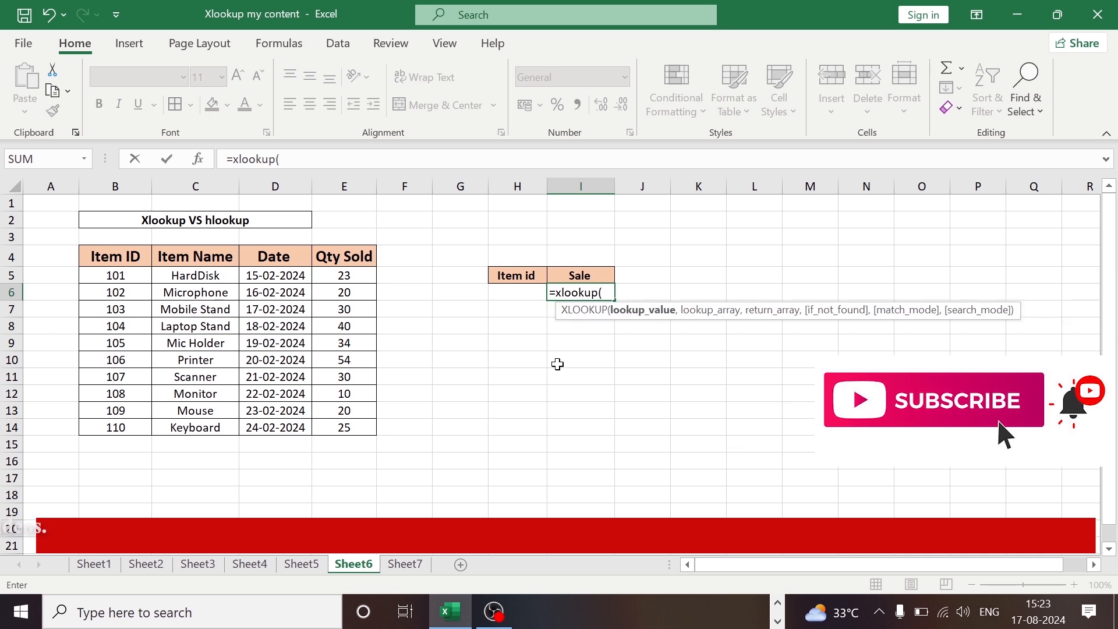
pyautogui.click(522, 289)
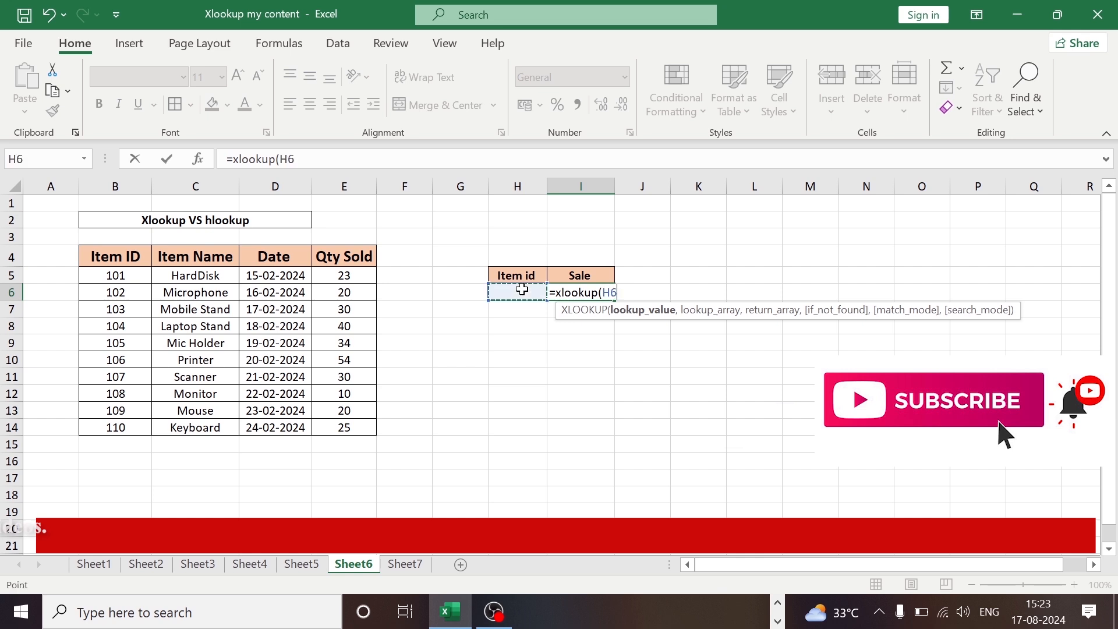
pyautogui.write(',')
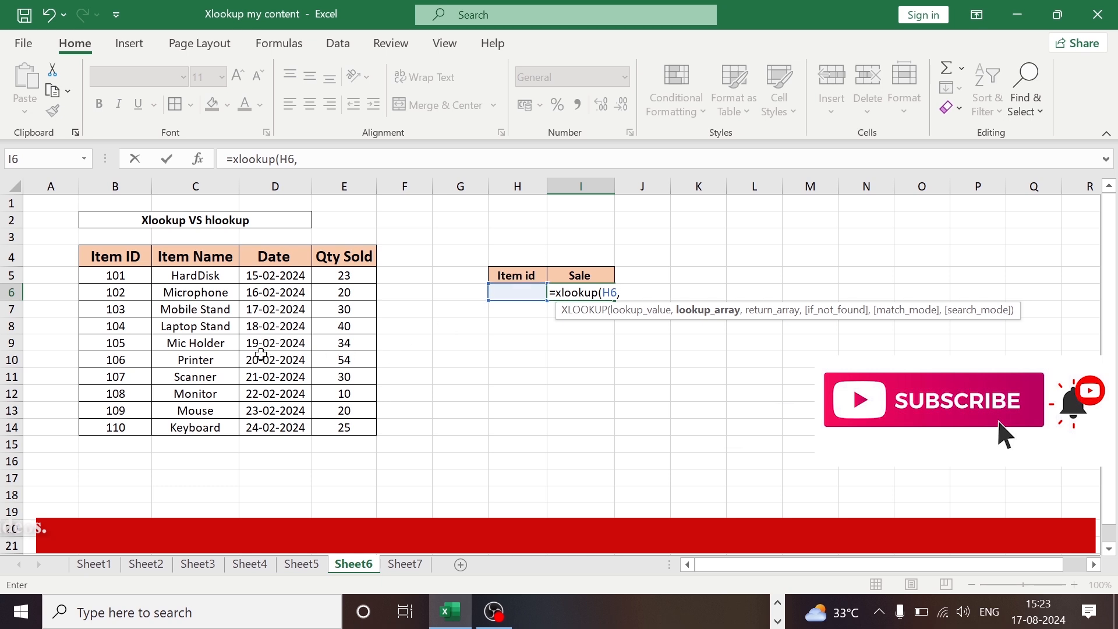
# Add the Item ID column B4:B14 as the lookup array and the Qty Sold column E4:E14 as the return array
pyautogui.moveTo(129, 256); pyautogui.dragTo(125, 425)
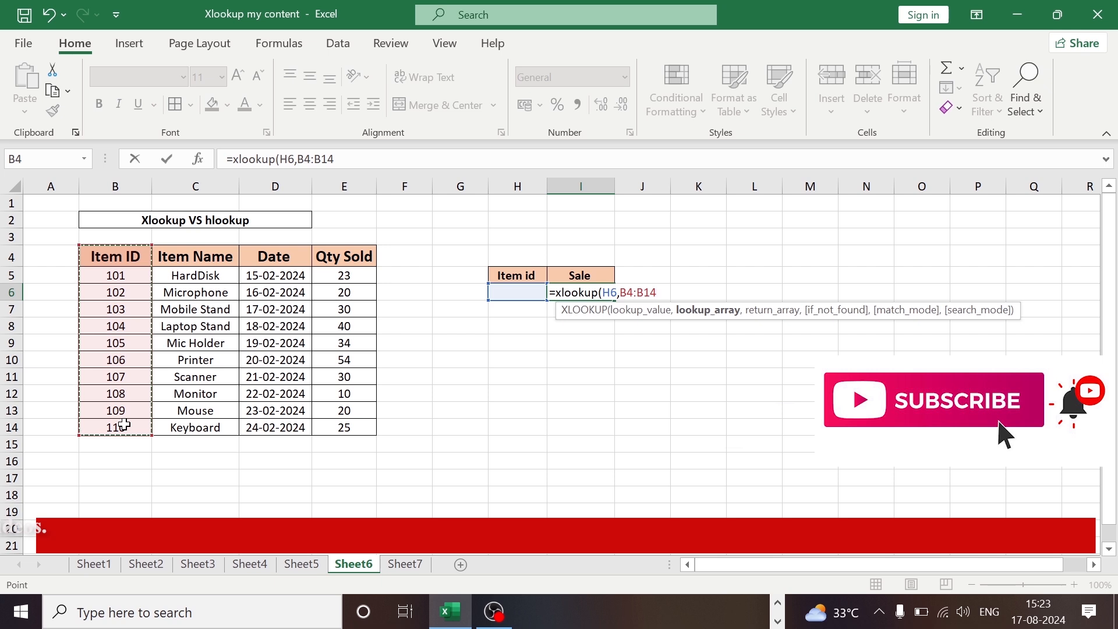
pyautogui.write(',')
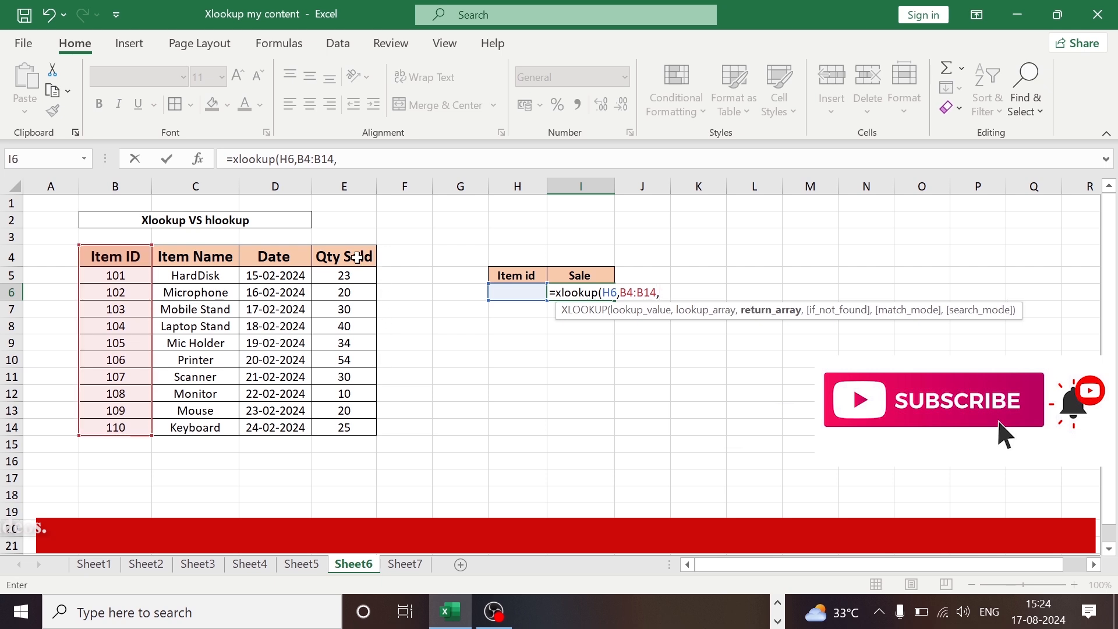
pyautogui.moveTo(354, 254); pyautogui.dragTo(346, 434)
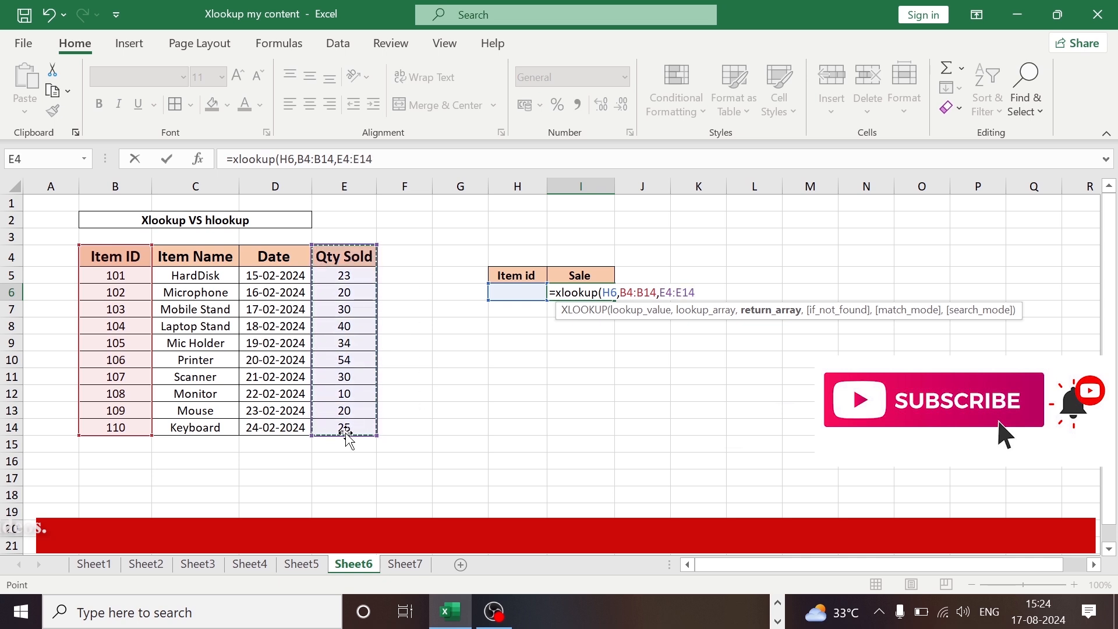
pyautogui.write(',')
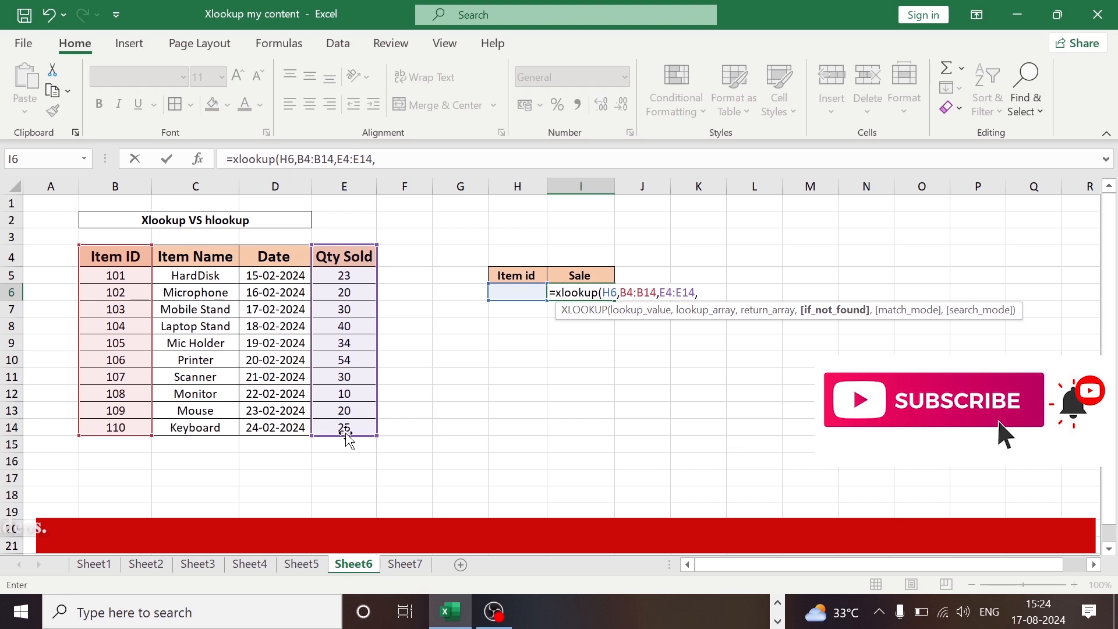
# Complete the XLOOKUP formula in I6 with "not found" as the if_not_found text
pyautogui.write('"not f')
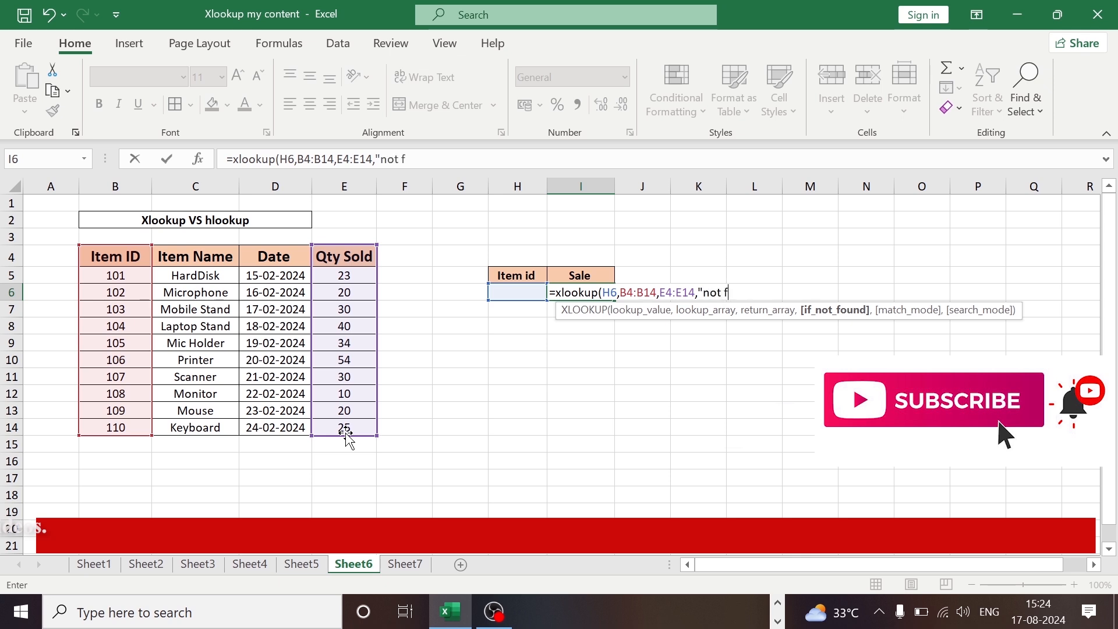
pyautogui.write('ound"')
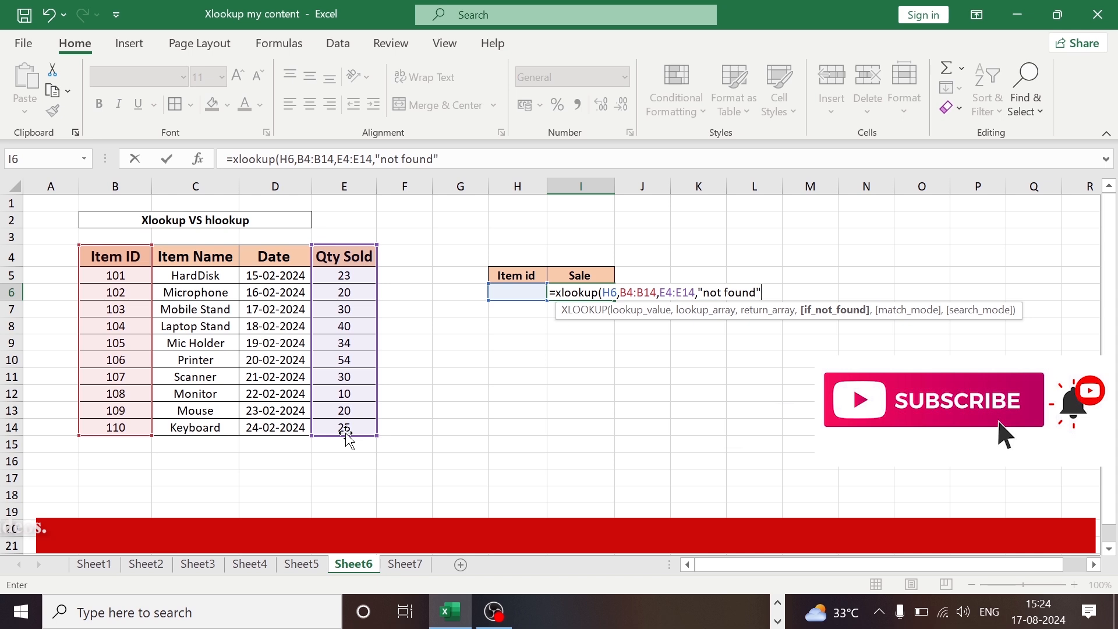
pyautogui.write(')')
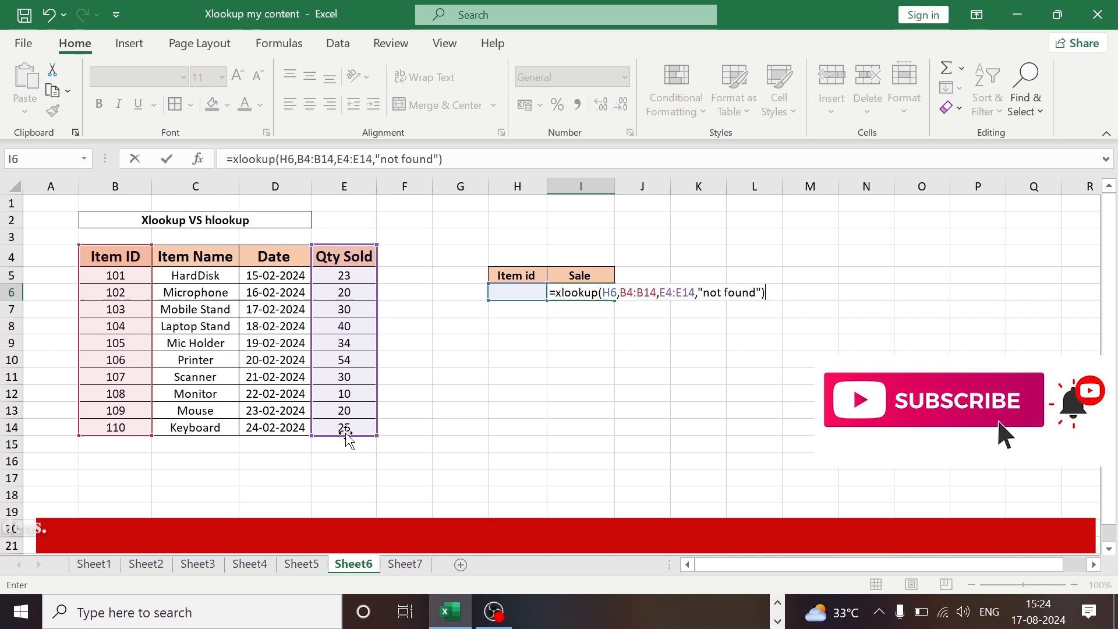
pyautogui.press('Return')
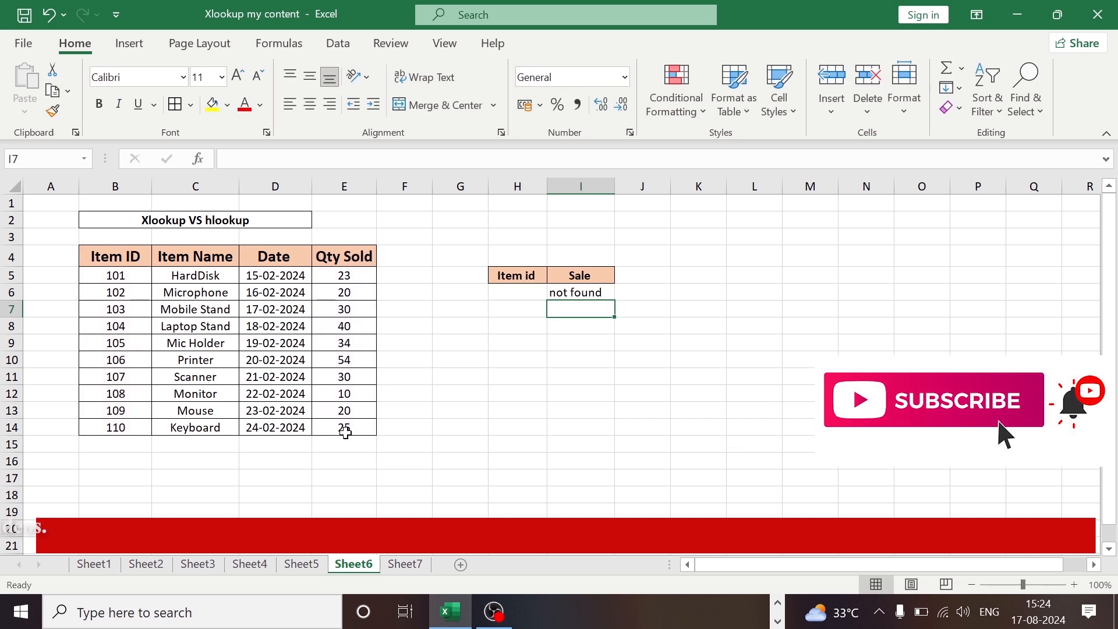
# Enter 103 as the lookup item ID in H6 to test the Sale formula
pyautogui.click(521, 294)
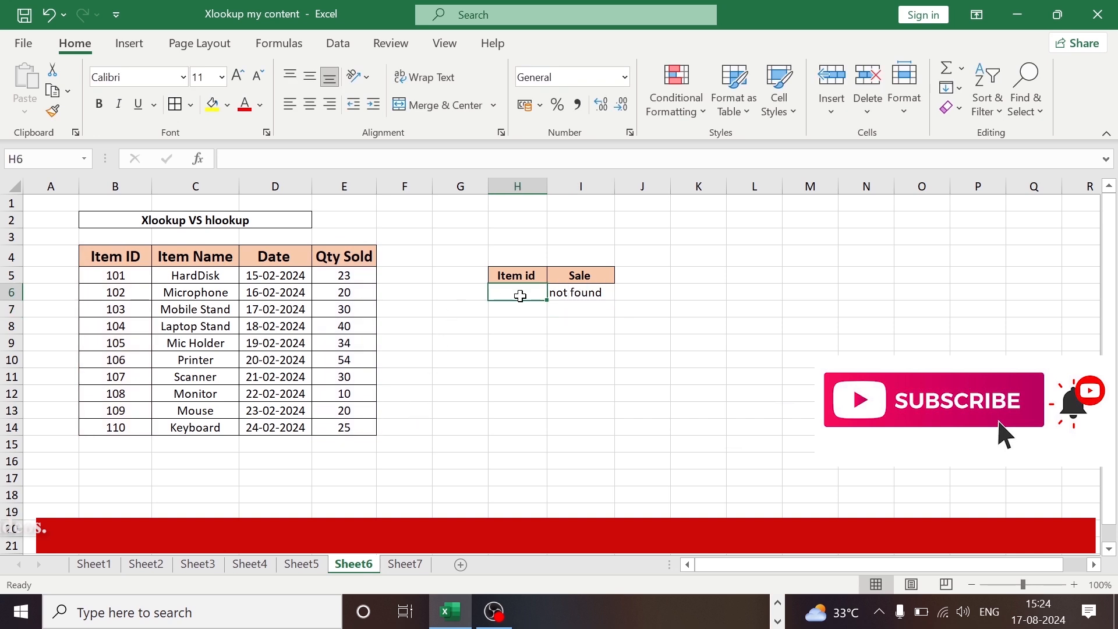
pyautogui.click(578, 293)
pyautogui.click(519, 292)
pyautogui.write('10')
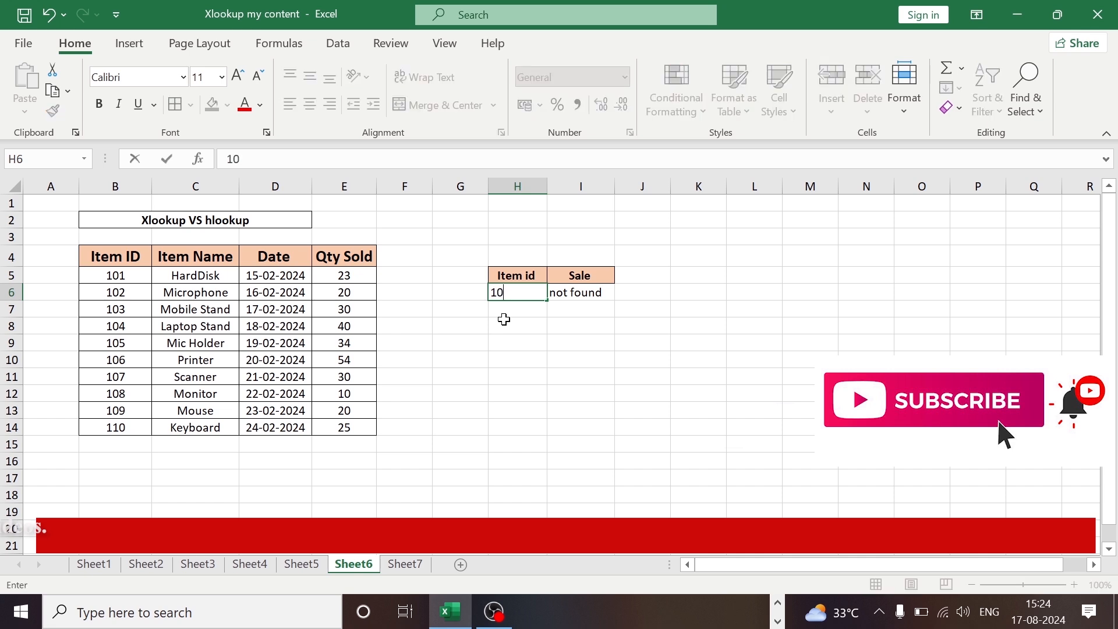
pyautogui.write('3')
pyautogui.press('Return')
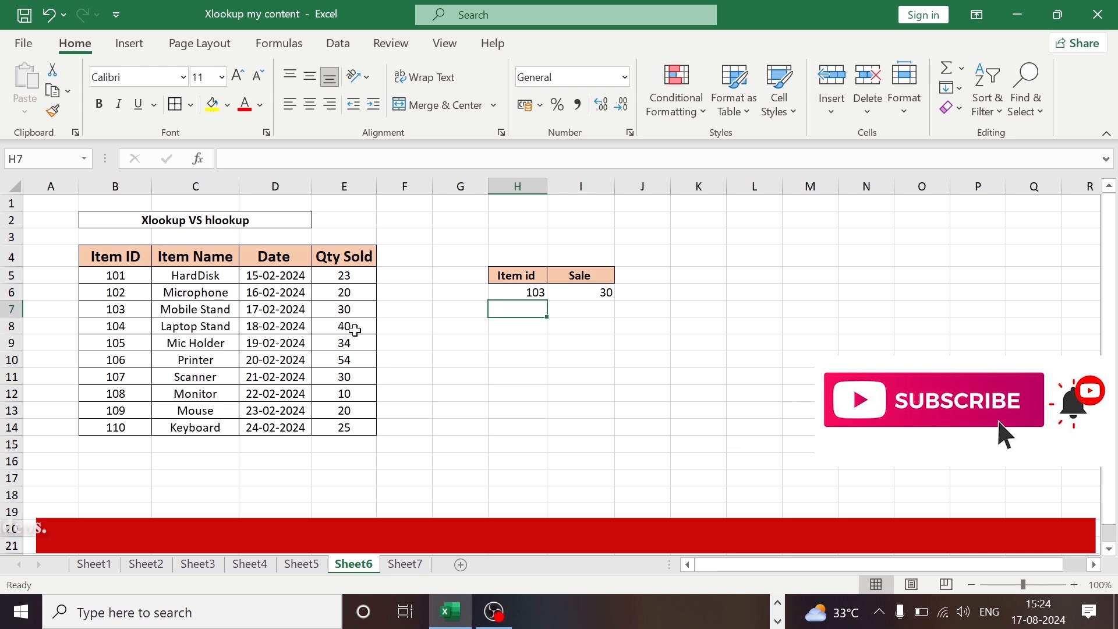
# Change the lookup item ID in H6 to 106
pyautogui.press('Up')
pyautogui.write('106')
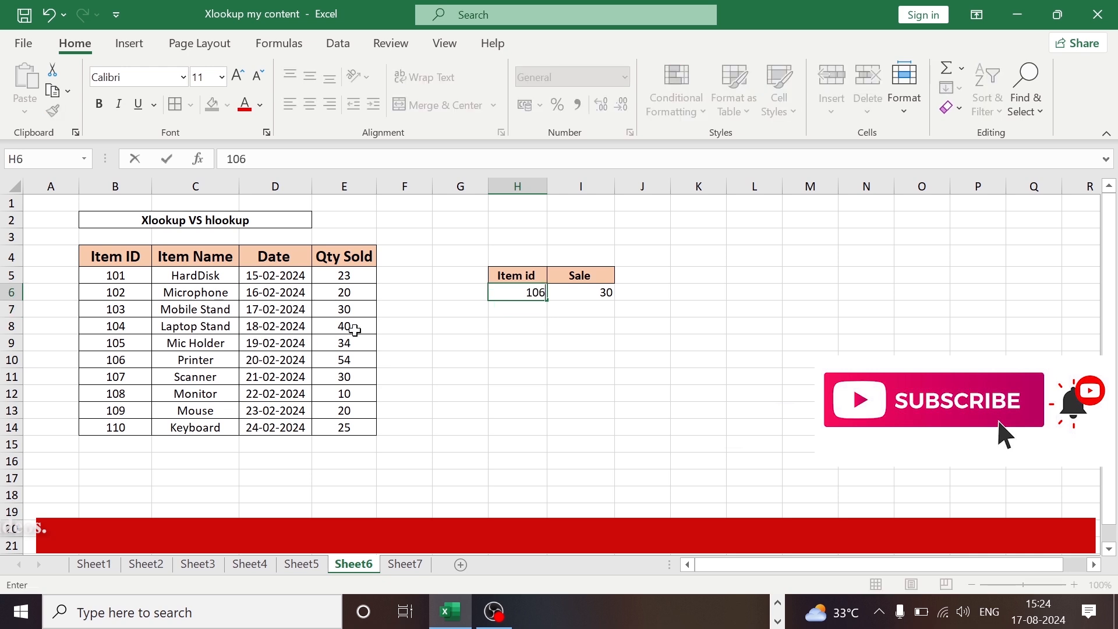
pyautogui.press('Return')
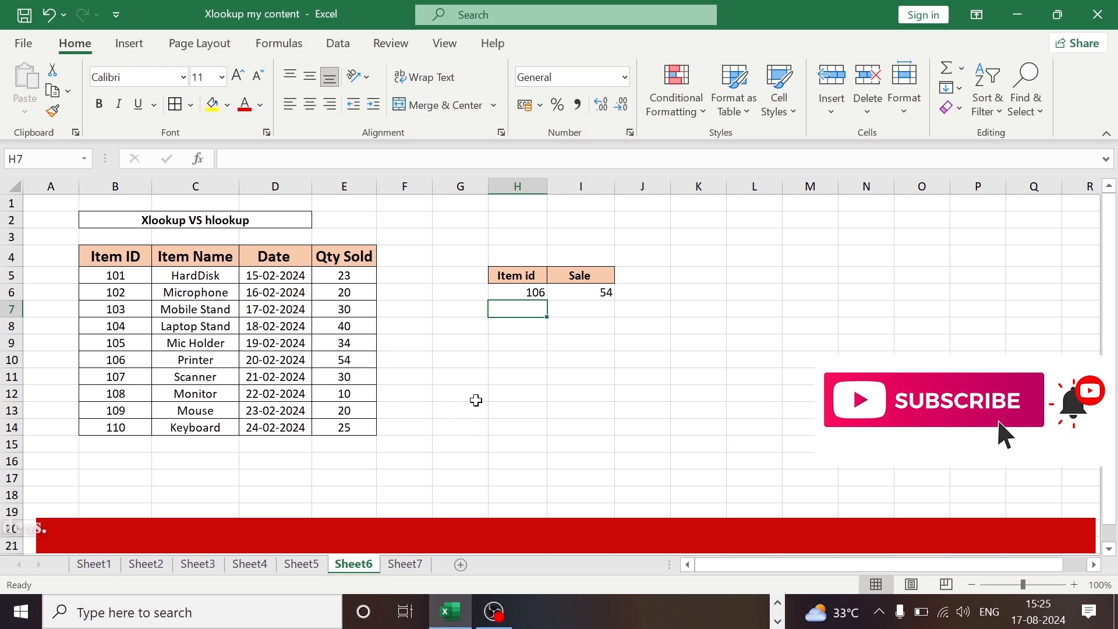
pyautogui.click(437, 274)
pyautogui.click(428, 397)
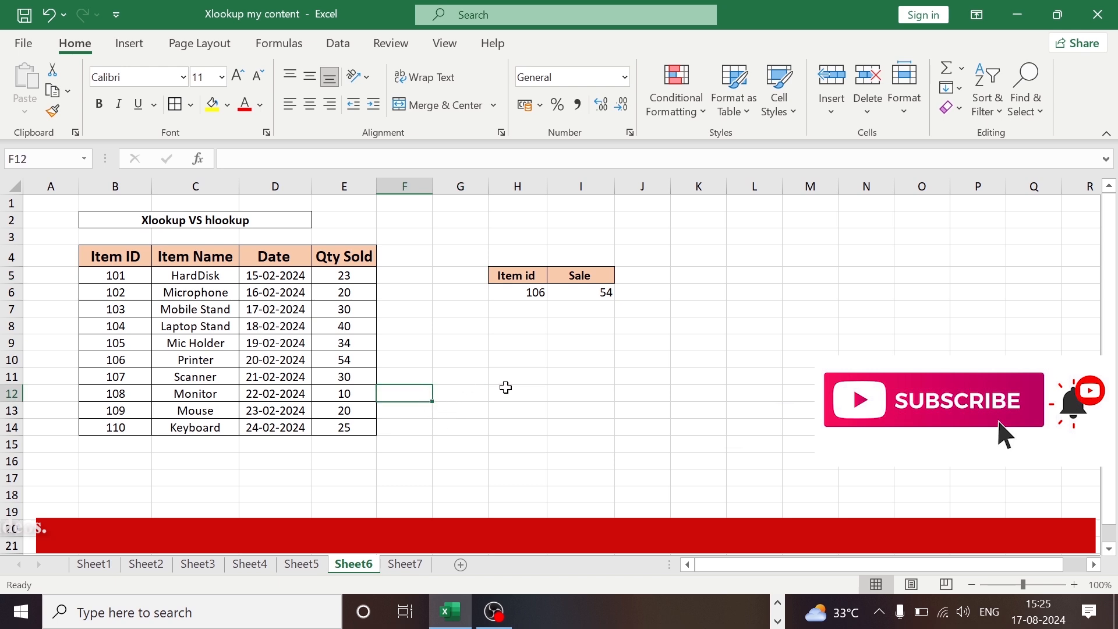
pyautogui.click(573, 391)
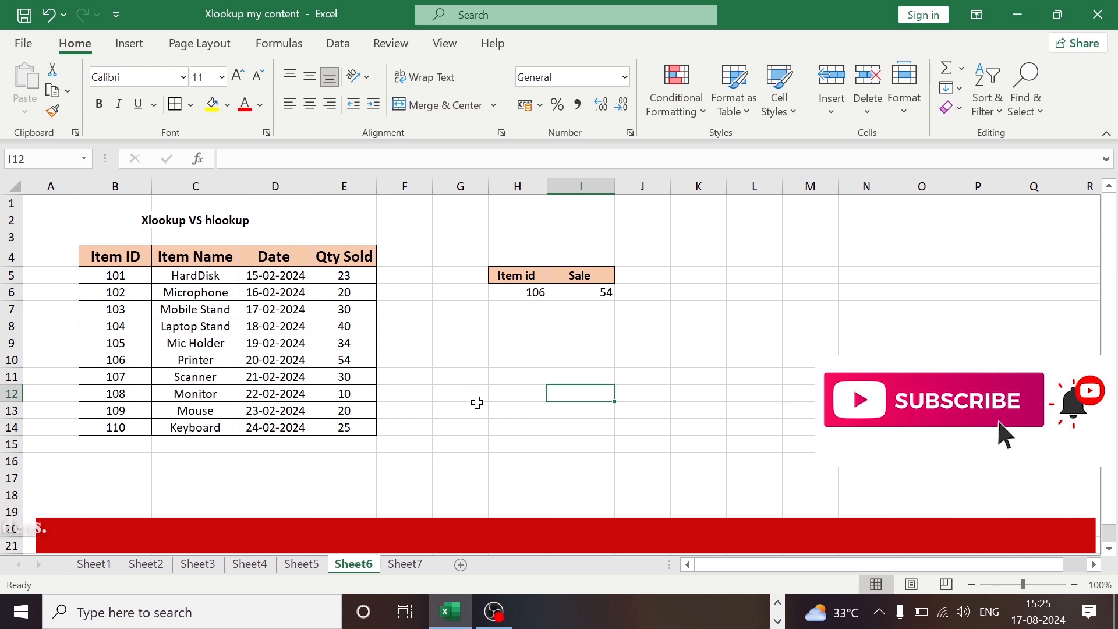
pyautogui.click(430, 462)
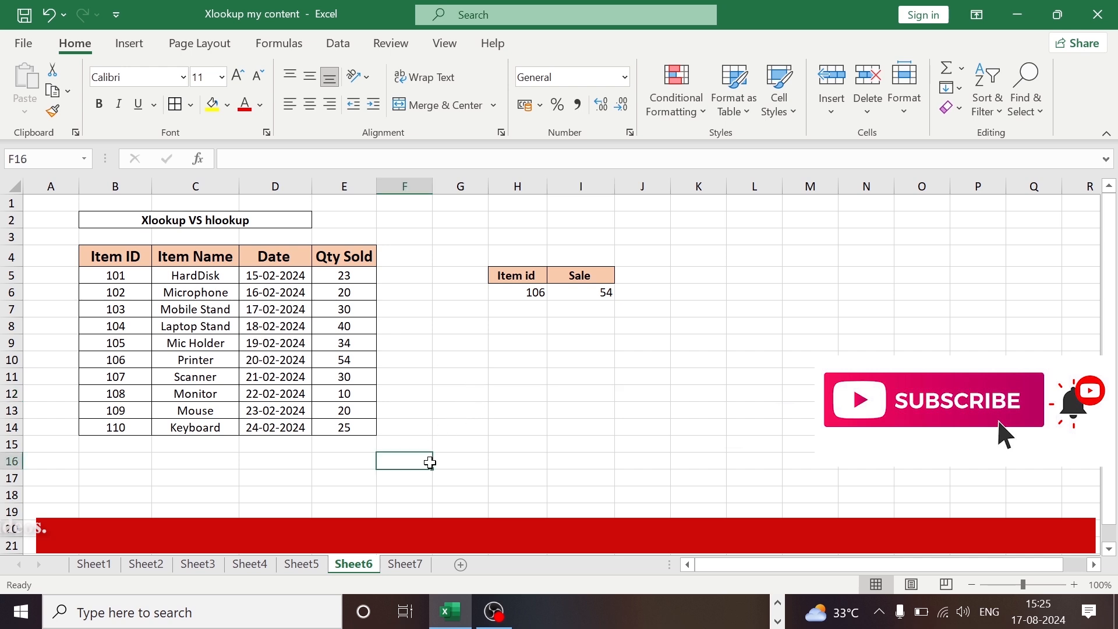
pyautogui.click(592, 409)
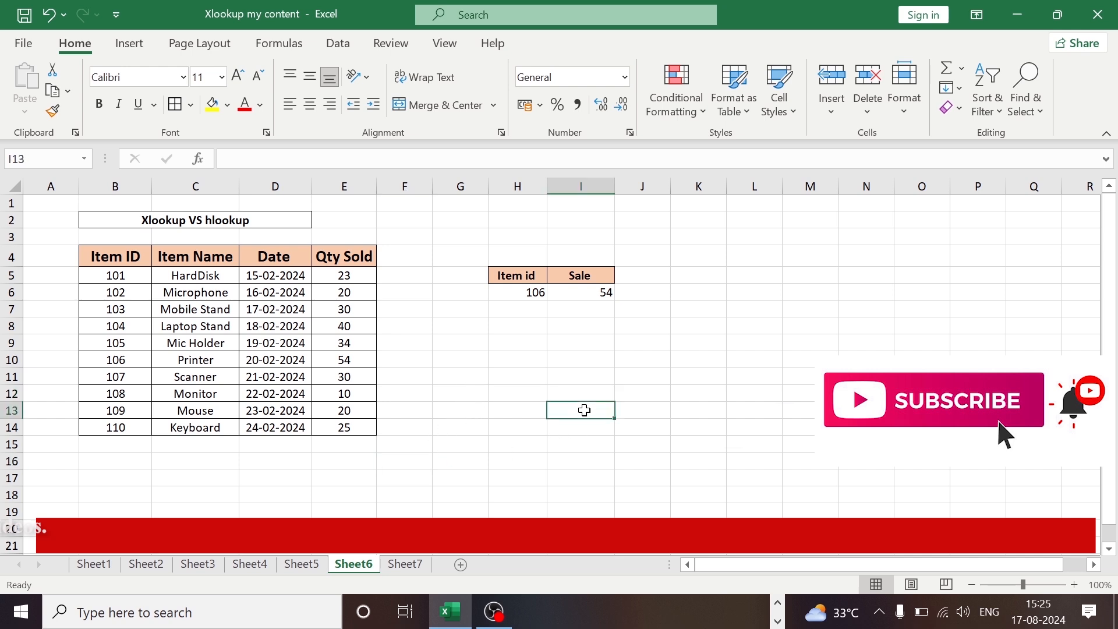
pyautogui.click(291, 461)
pyautogui.click(392, 494)
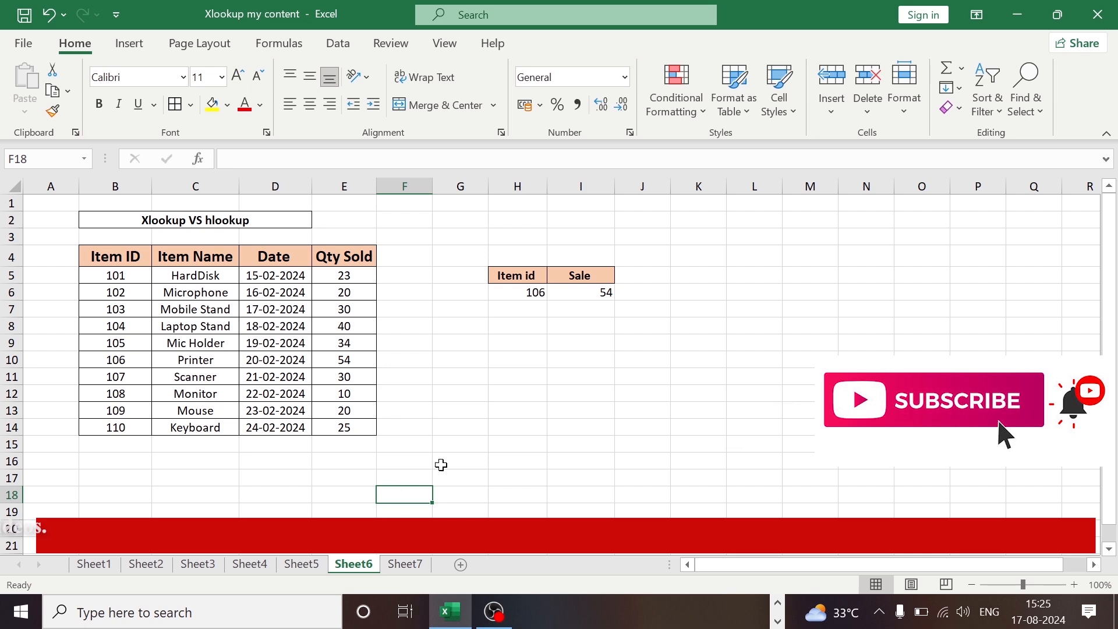
pyautogui.click(452, 450)
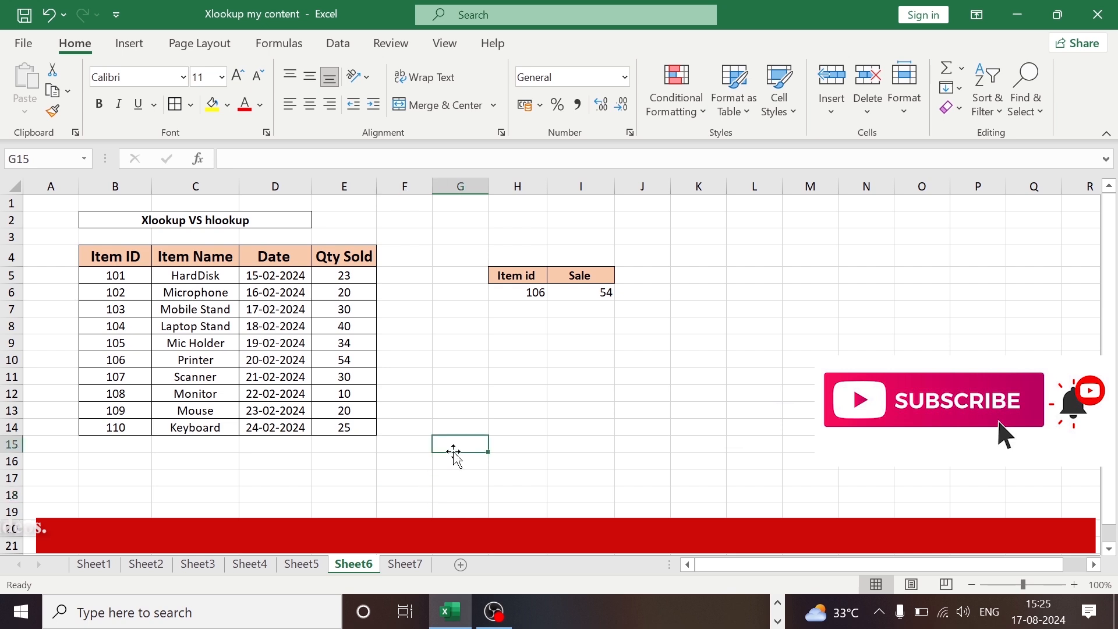
pyautogui.click(482, 427)
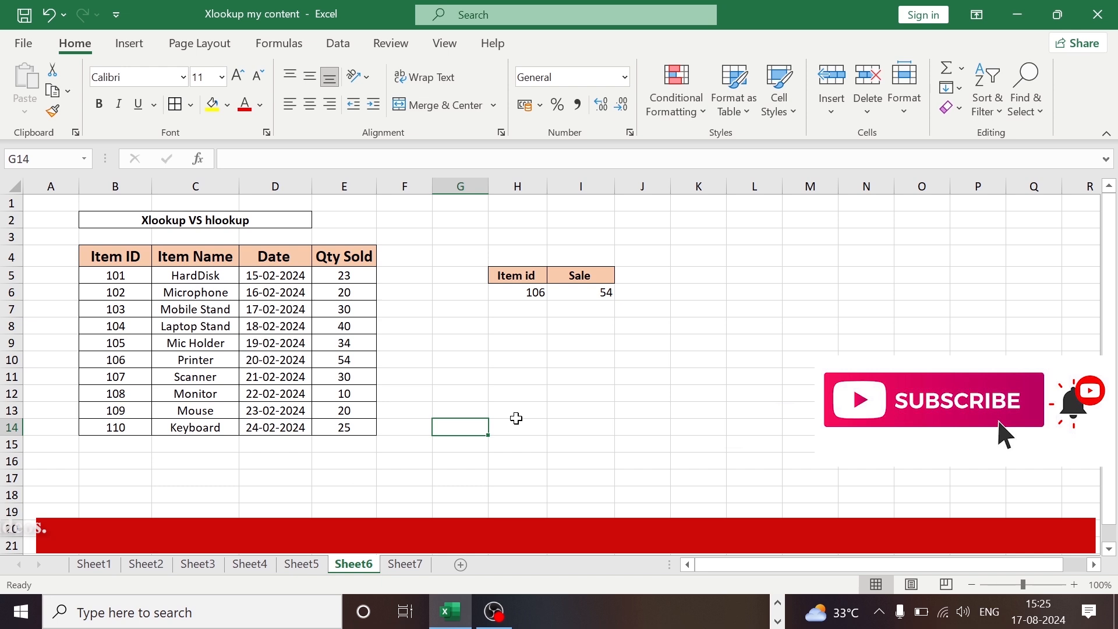